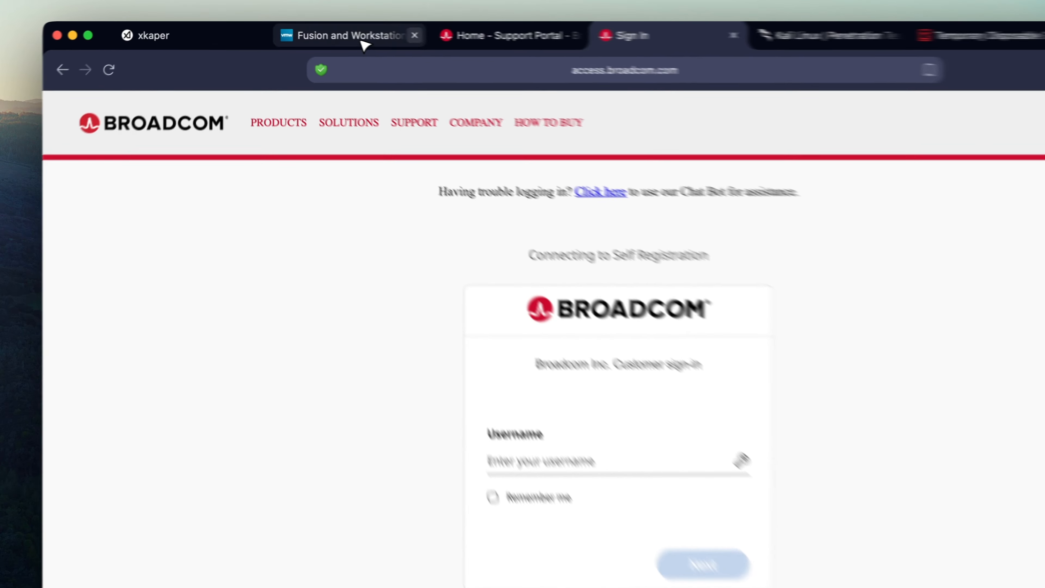
Step: From the Fusion and Workstation product page, start the download and enter the account e-mail
left_click(347, 31)
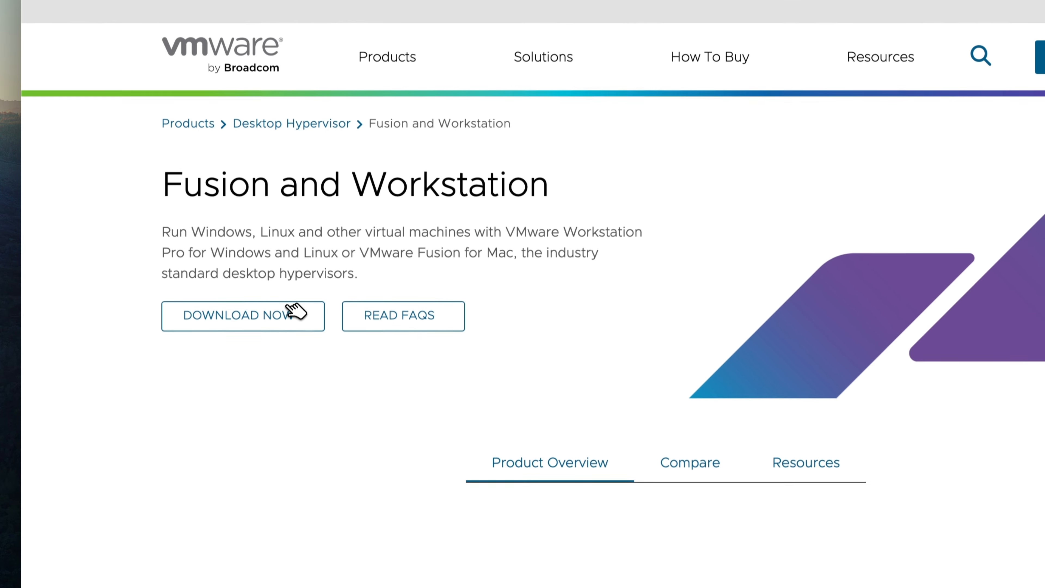
left_click(290, 424)
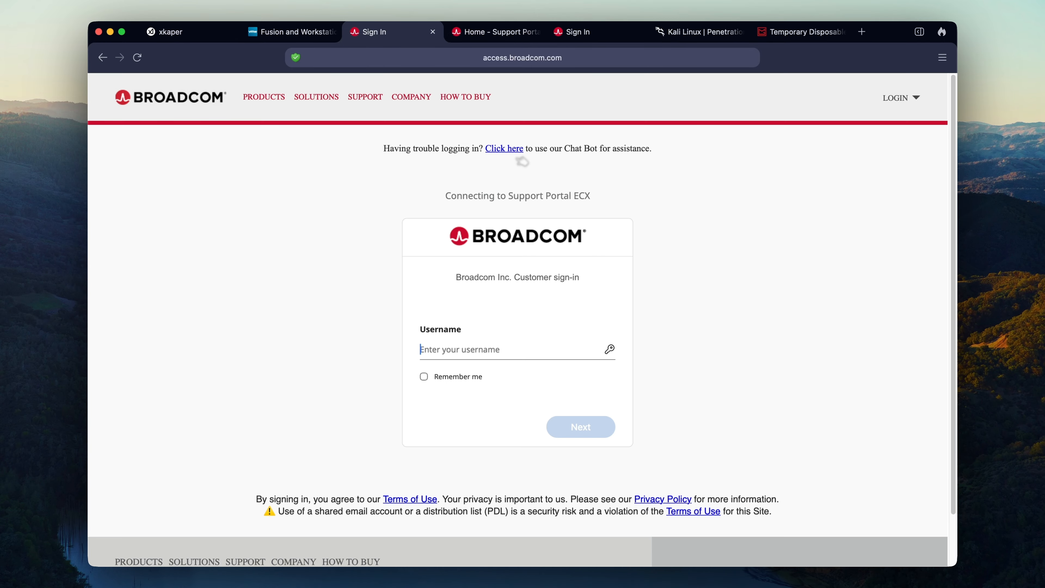
type("I")
key("BackSpace")
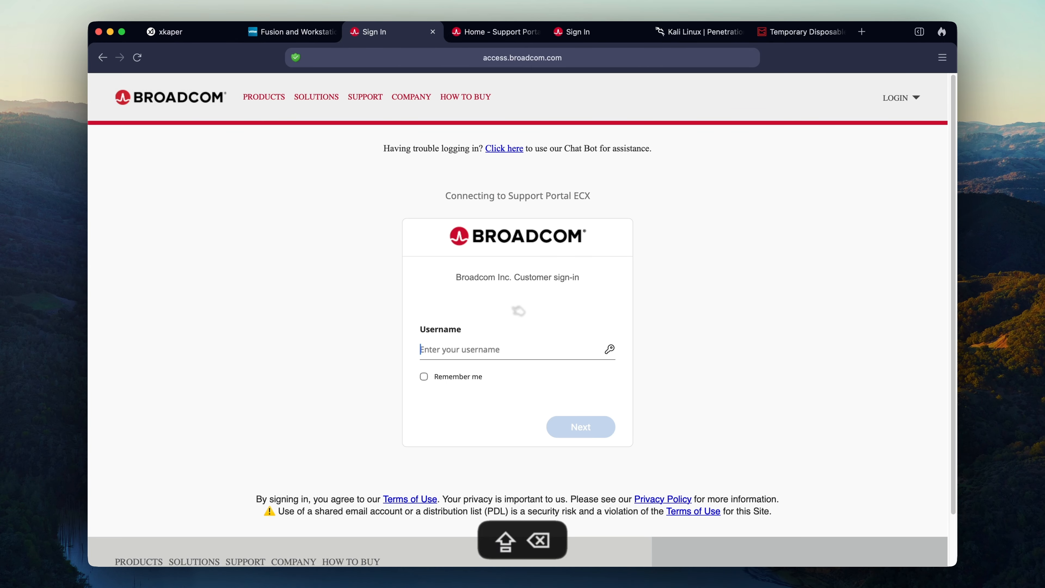
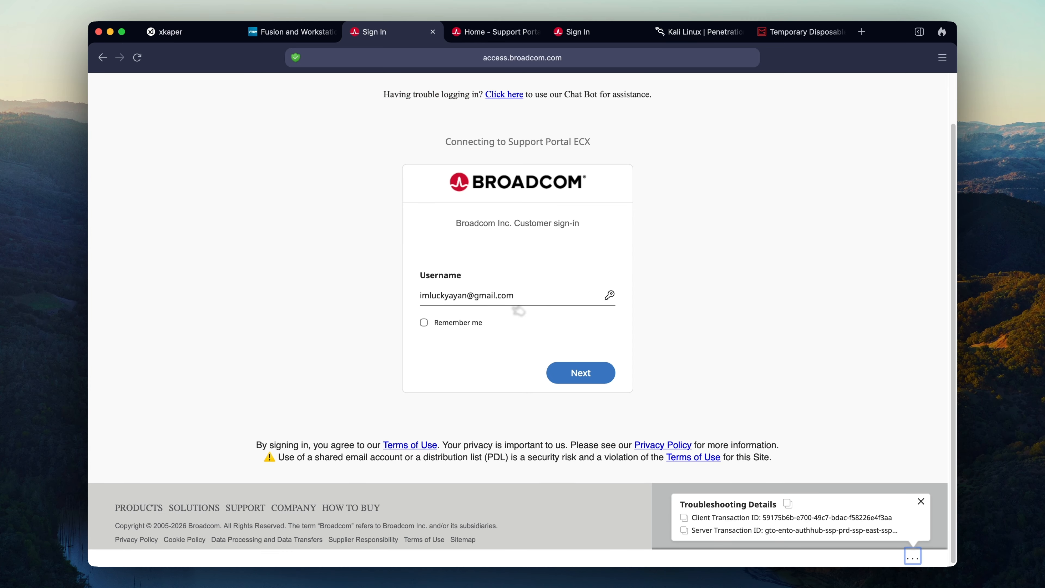
Step: Paste the account password, sign in, and decline saving the password
left_click(579, 371)
key("super+v")
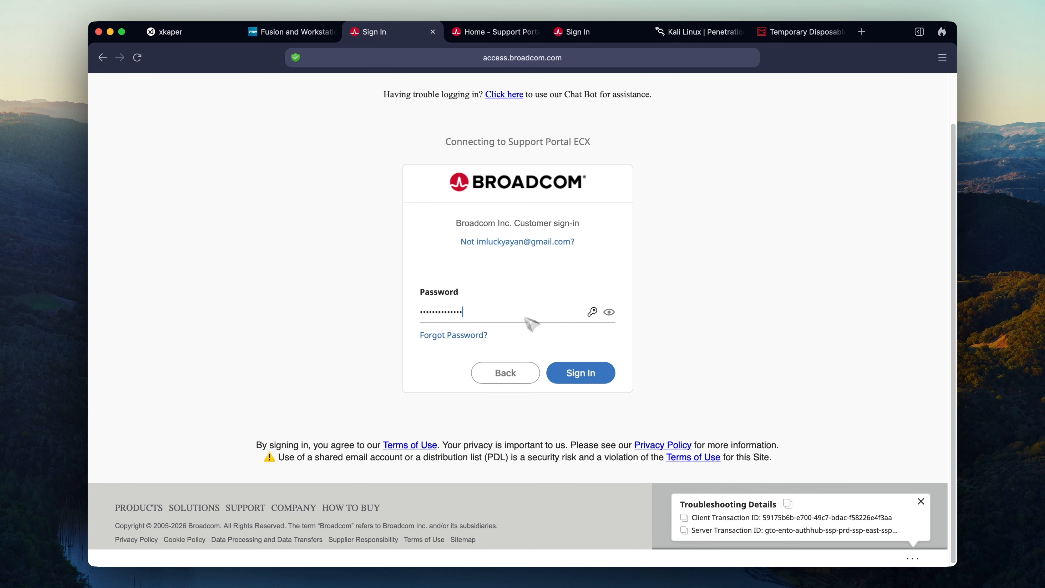
left_click(593, 366)
left_click(833, 233)
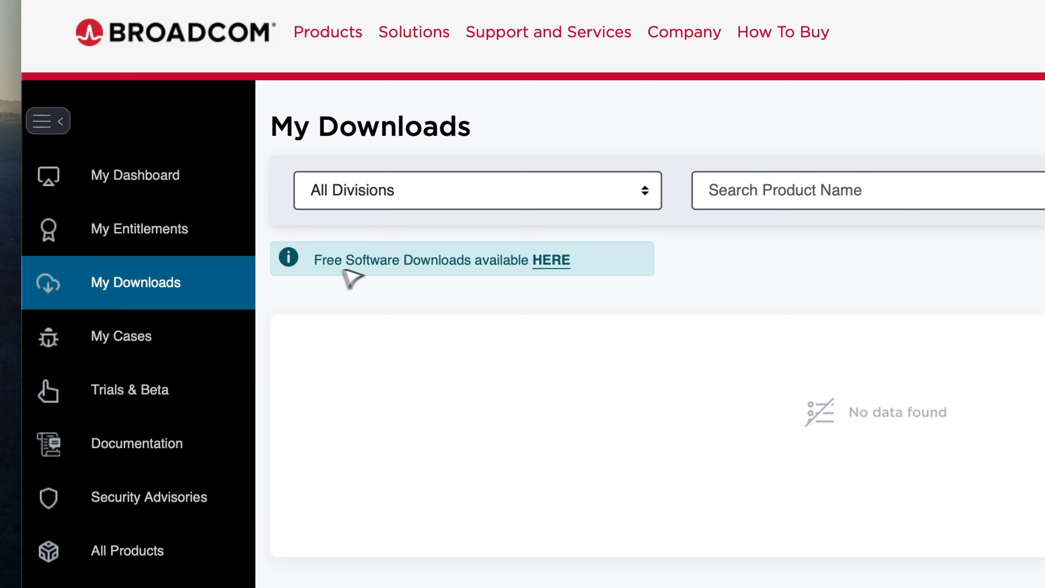
Step: From Free Software Downloads, download the VMware Fusion 26H1 universal .dmg (504.1 MB)
left_click(504, 270)
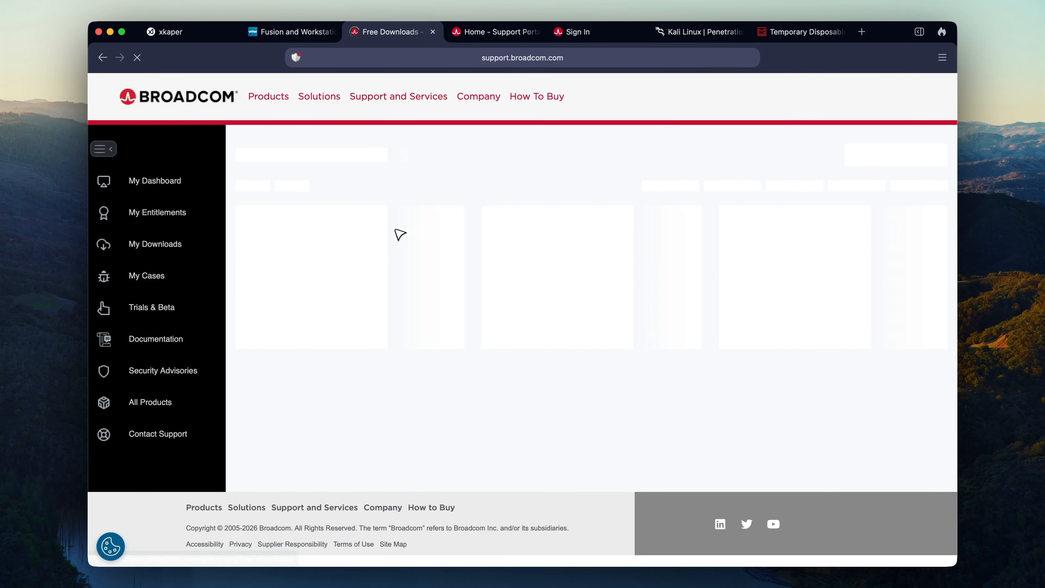
scroll(350, 436, "down", 3)
left_click_drag(349, 437, 561, 431)
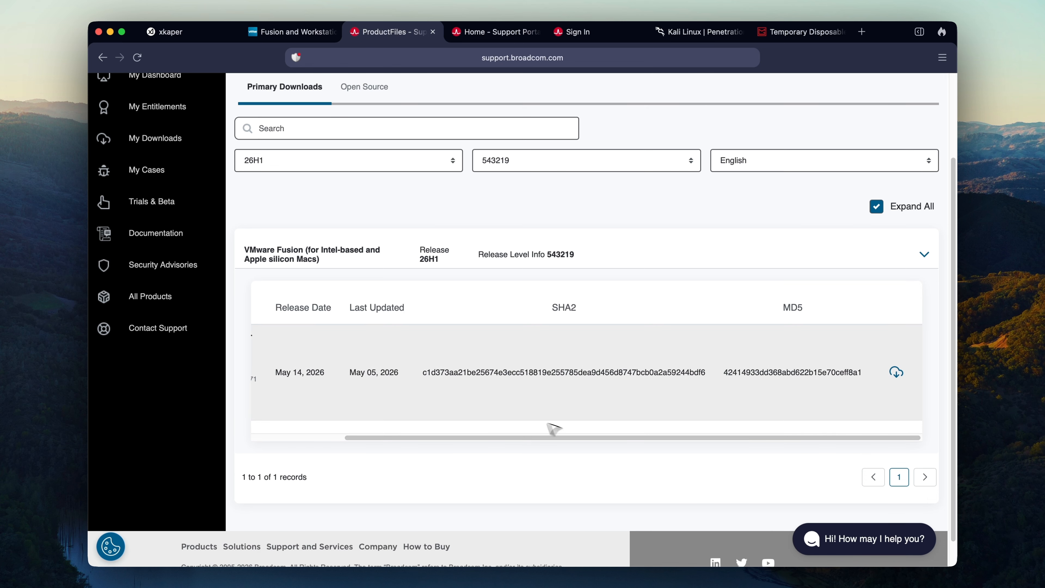
left_click(896, 372)
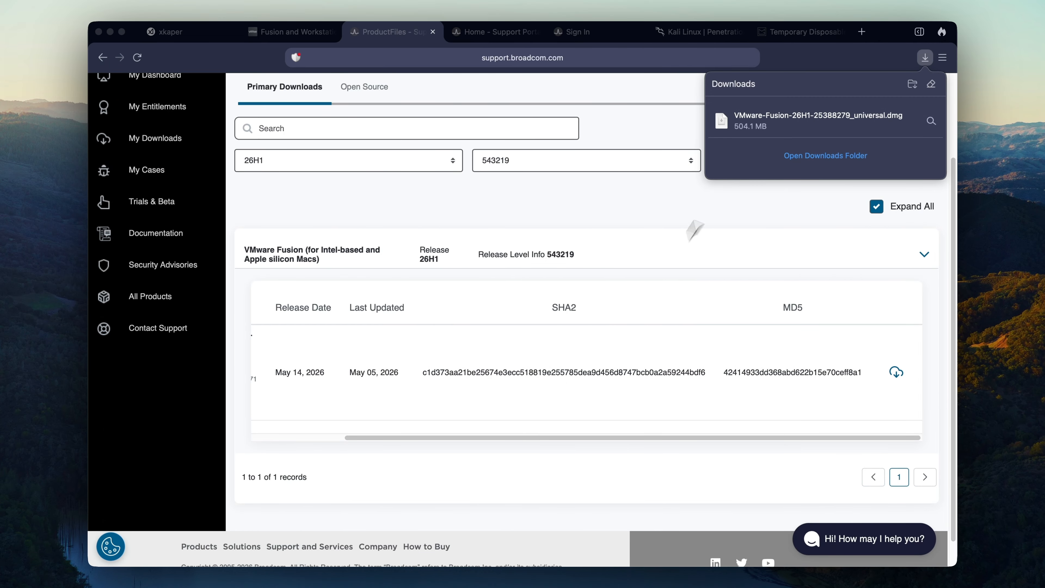
Step: Open the Fusion .dmg, launch VMware Fusion.app, and authorize it with the administrator password
left_click(750, 126)
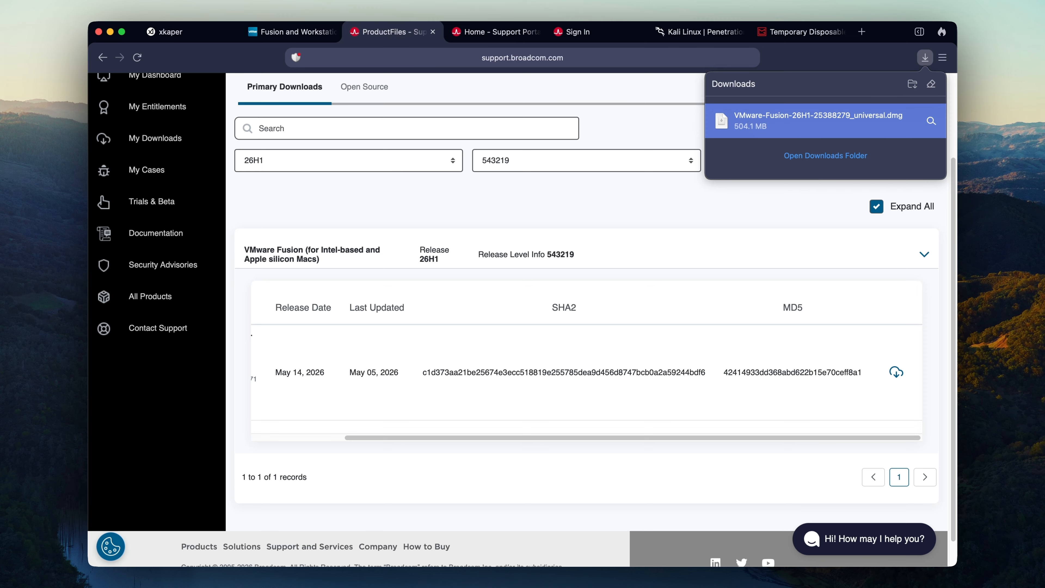
double_click(749, 125)
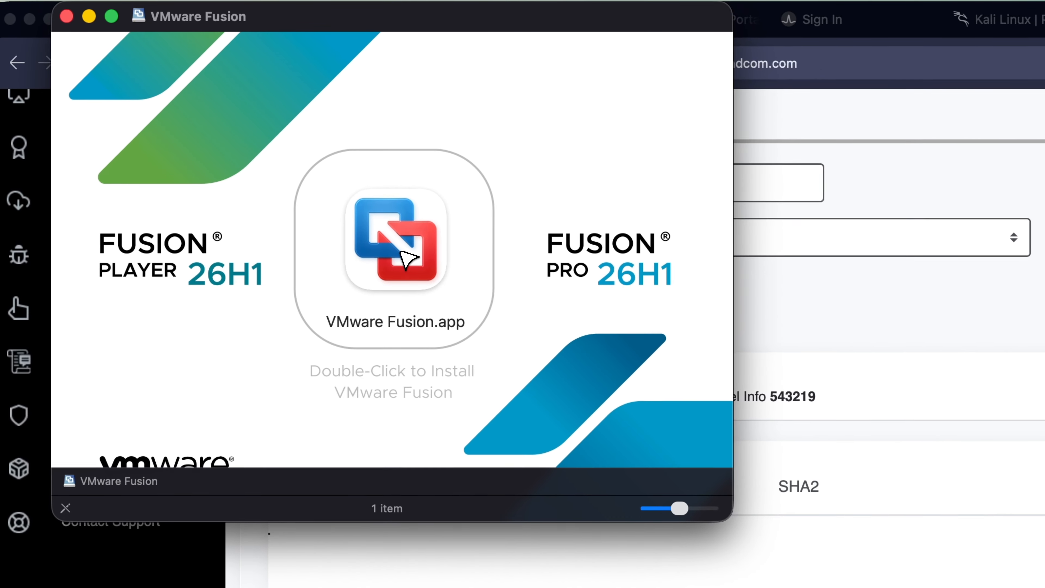
left_click(329, 169)
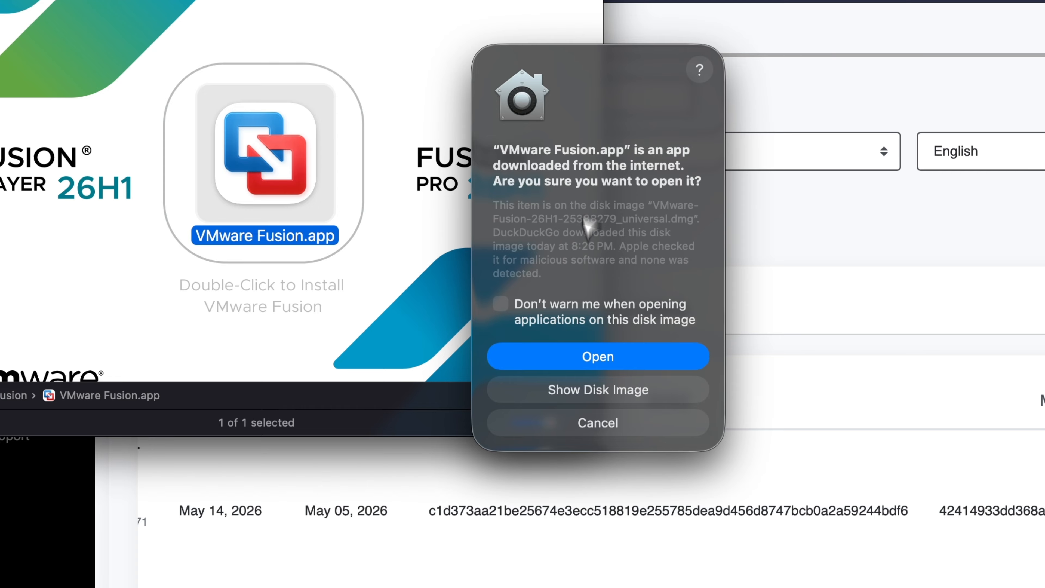
left_click(613, 357)
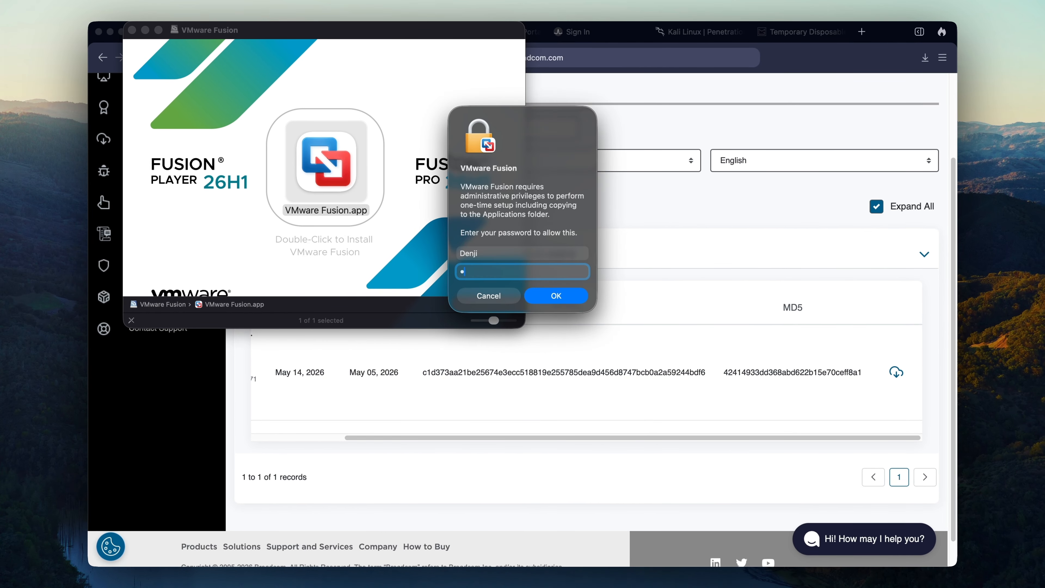
key("Return")
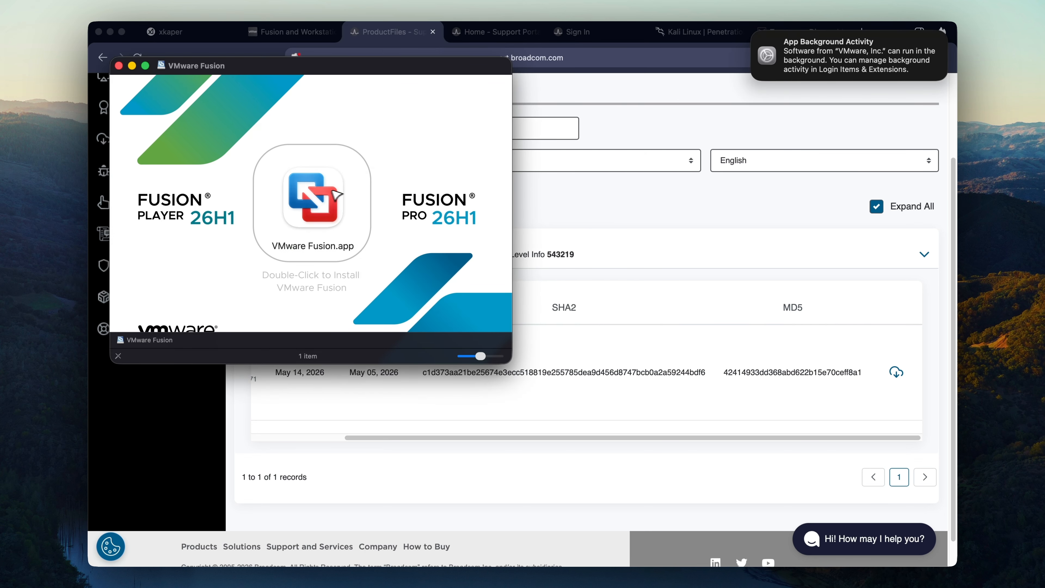
Step: Allow VMware Fusion.app under Privacy & Security > Accessibility
key("super+space")
type("pr")
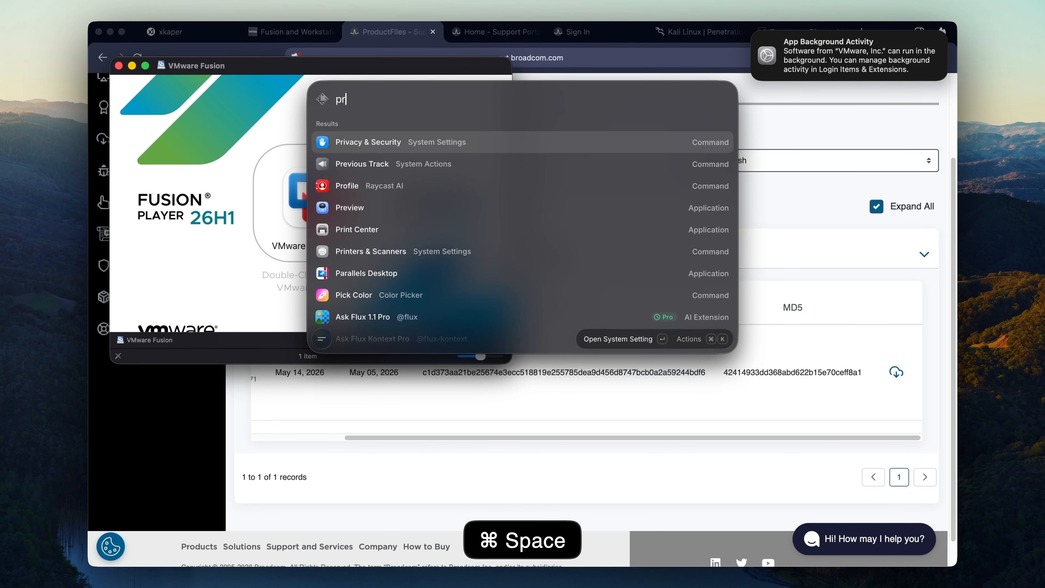
key("Return")
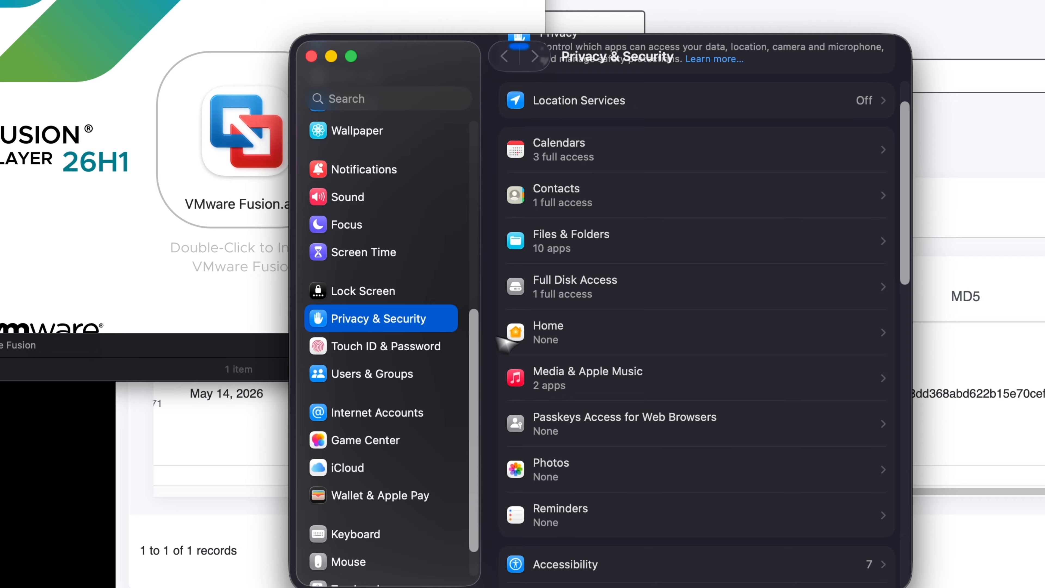
scroll(504, 338, "down", 10)
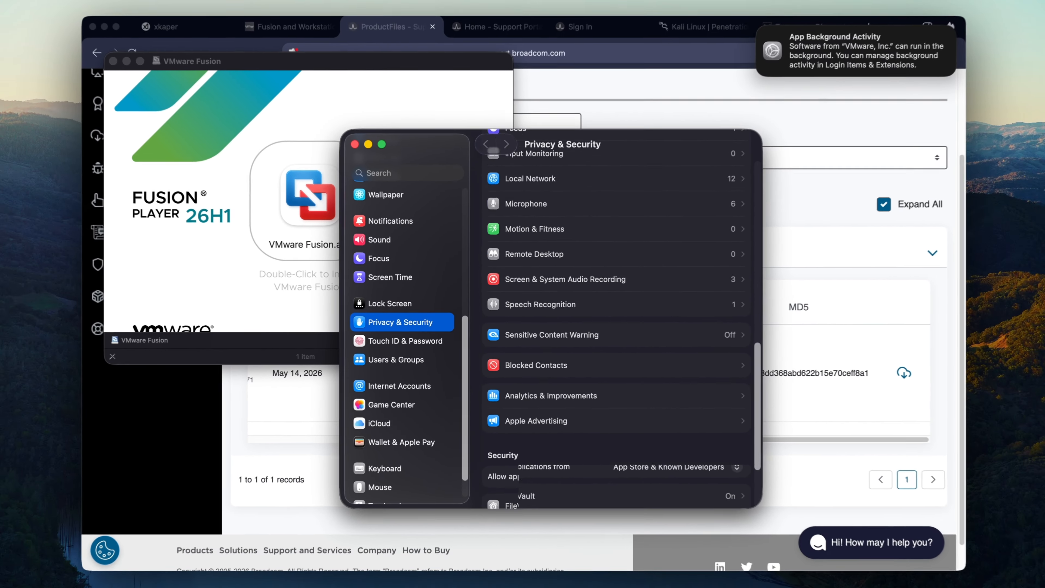
scroll(603, 424, "up", 10)
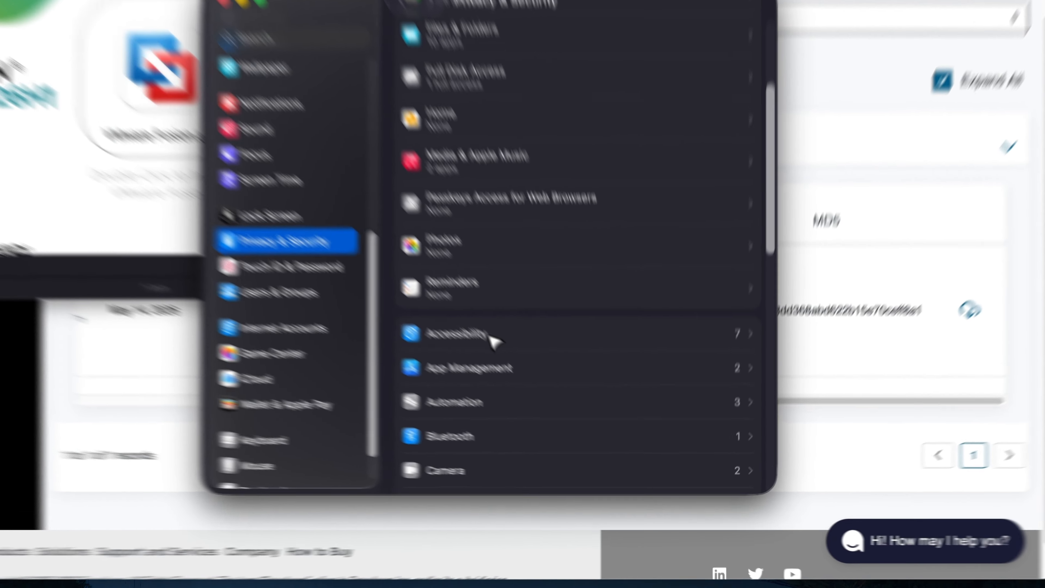
left_click(491, 338)
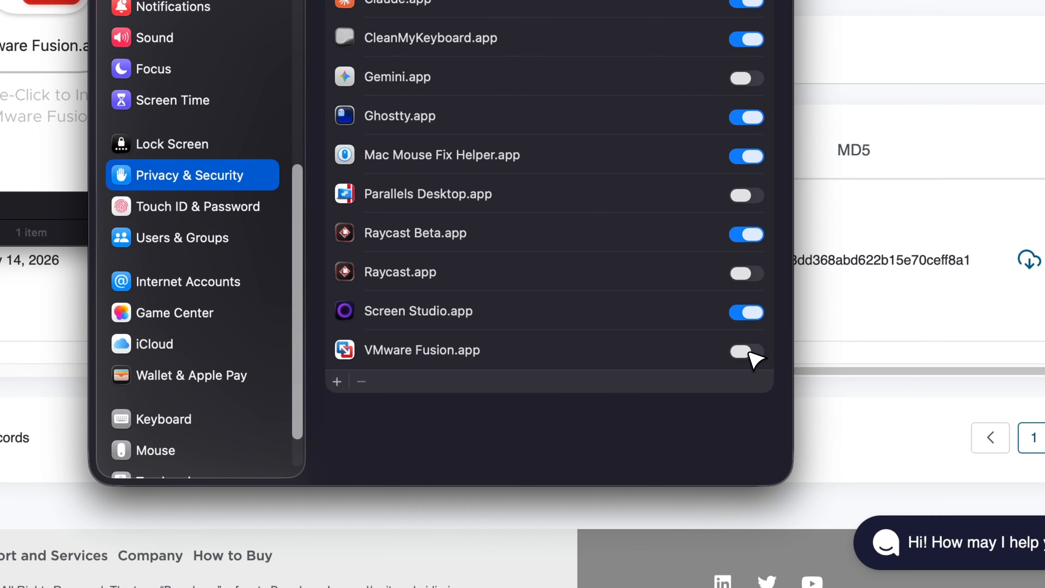
left_click(751, 353)
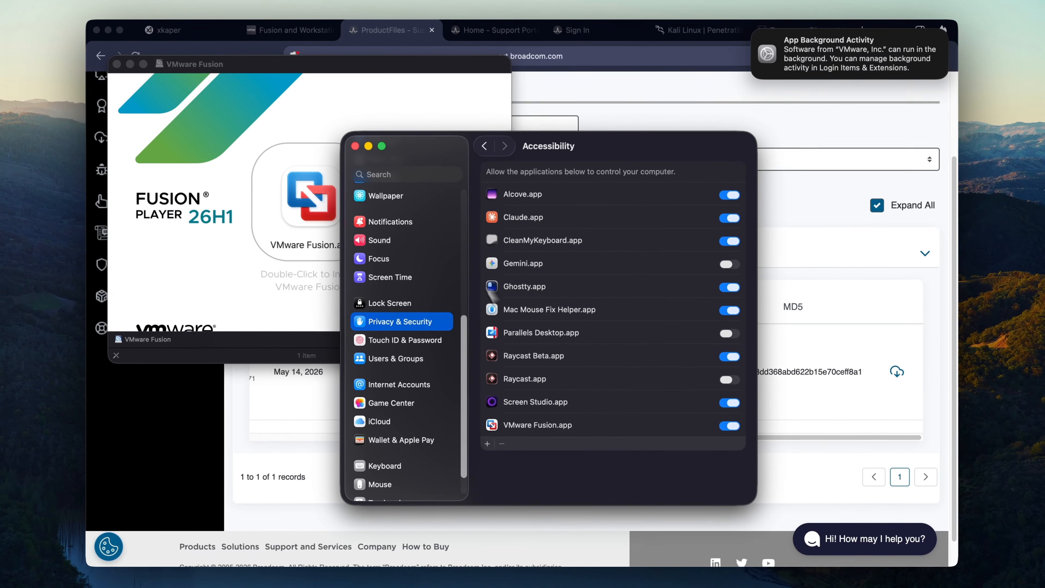
Step: Close Settings, dismiss the background-activity notice, and switch to the Kali Linux website
left_click(356, 147)
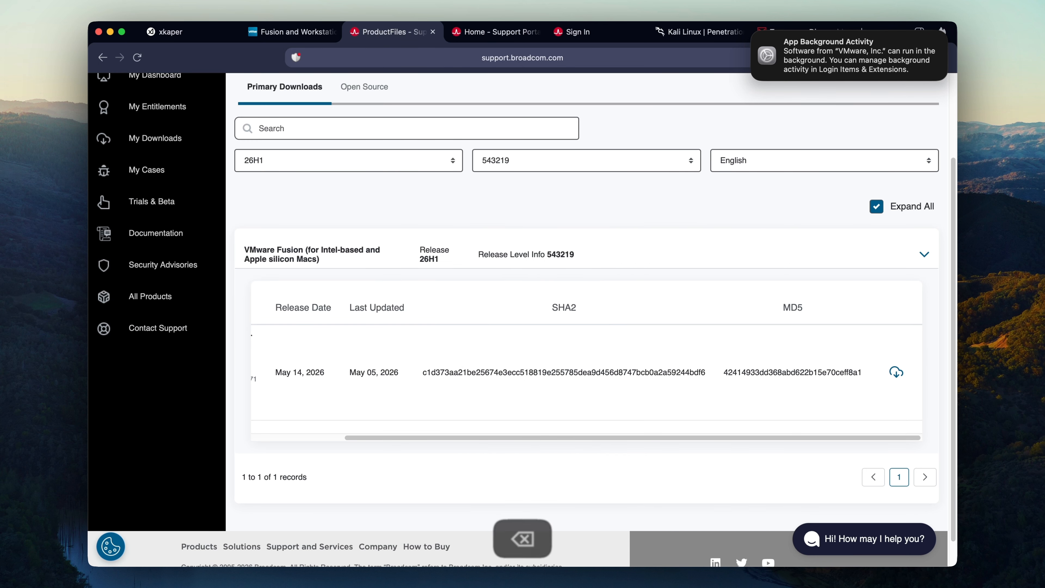
key("super+space")
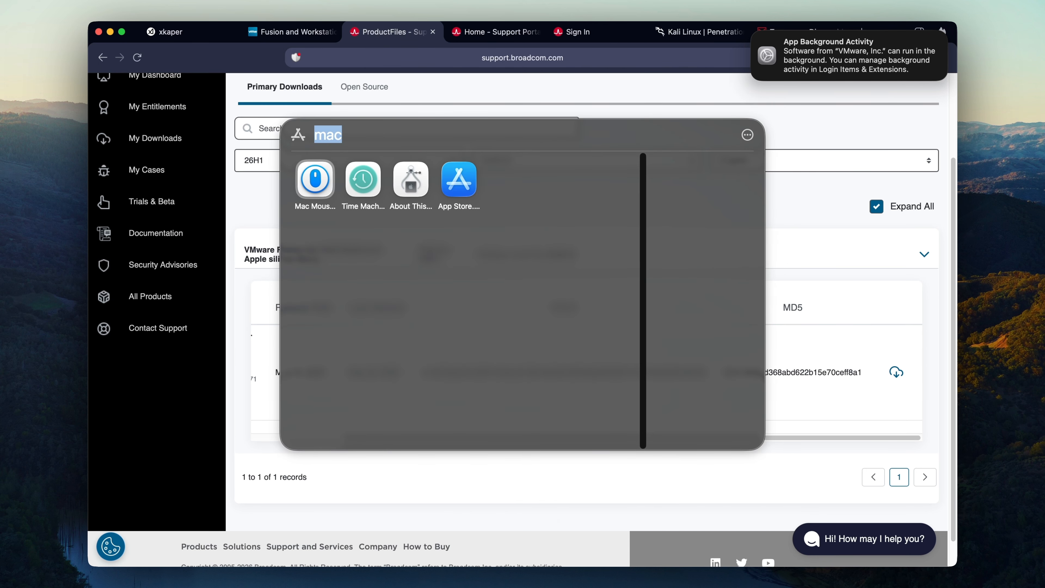
type("vmware")
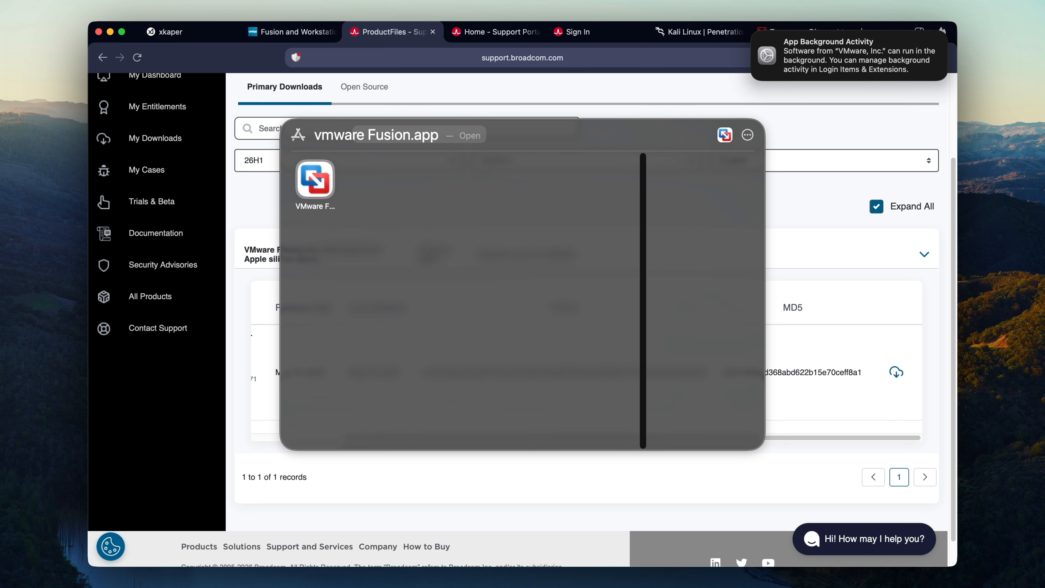
key("Escape")
key("Escape")
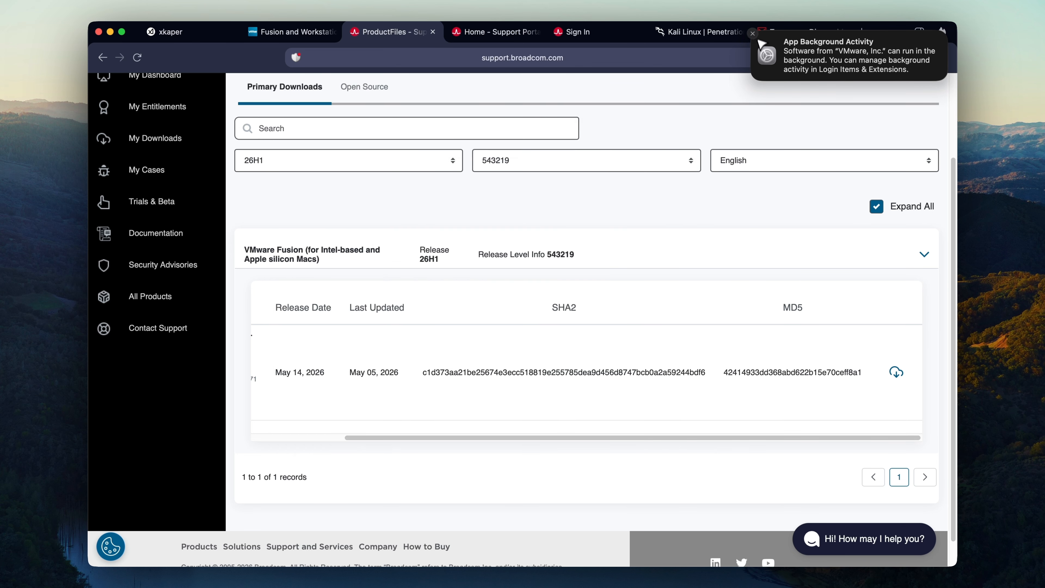
left_click(756, 38)
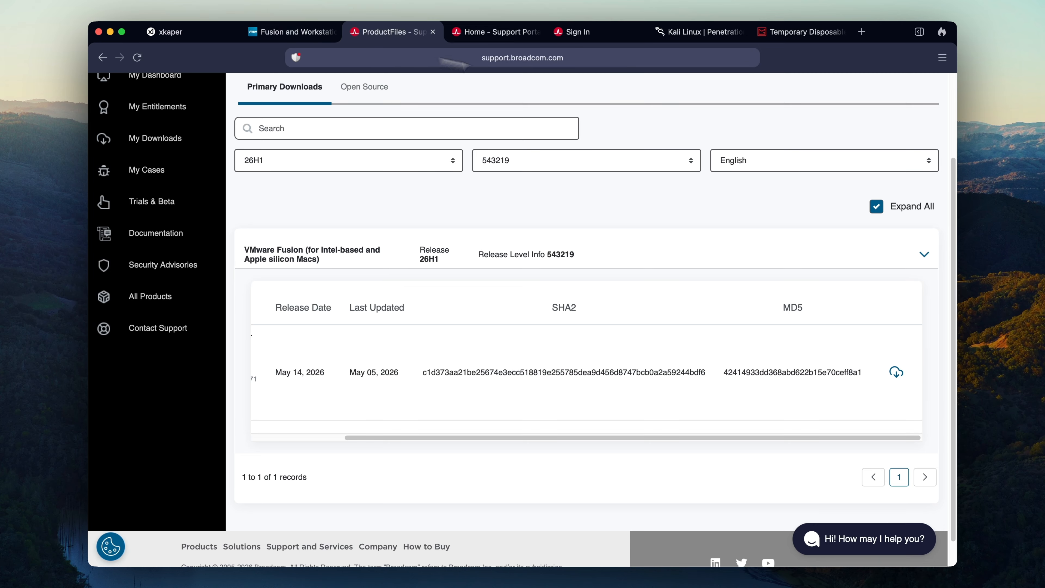
left_click(715, 37)
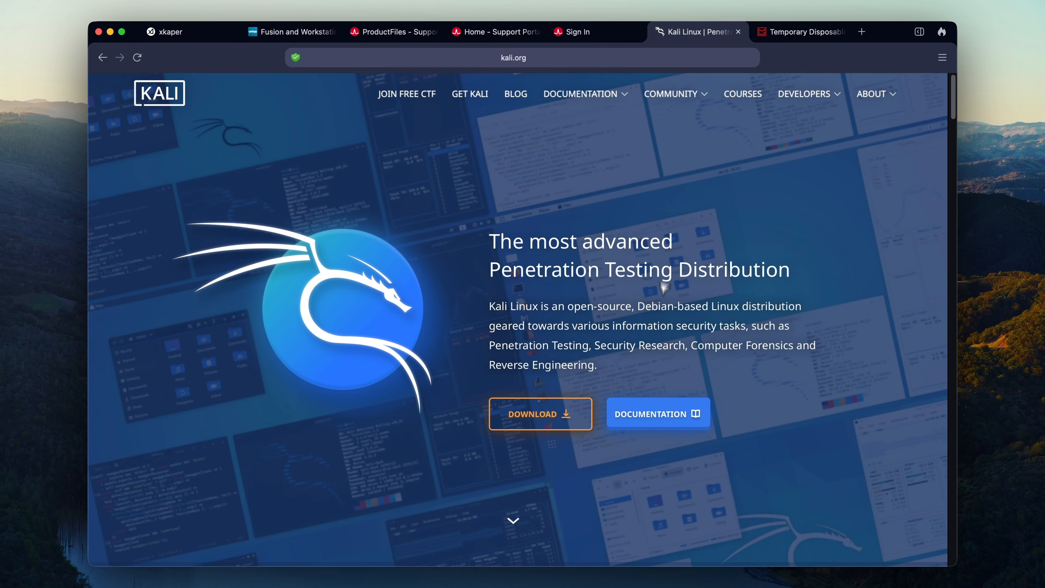
Step: Download the Kali Linux 2026.1 Apple Silicon (ARM64) installer ISO and check its progress
left_click(570, 414)
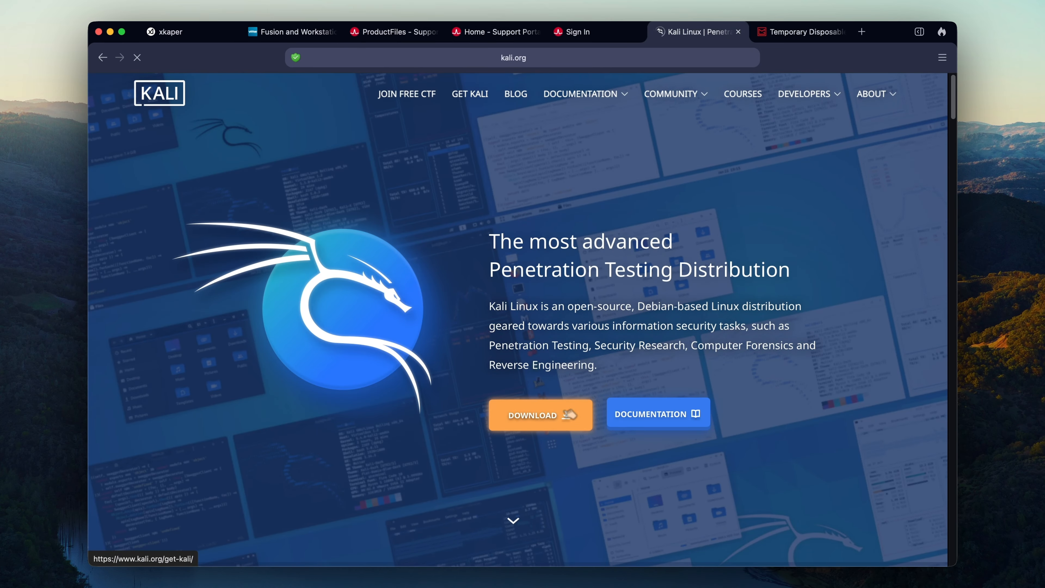
scroll(372, 239, "down", 3)
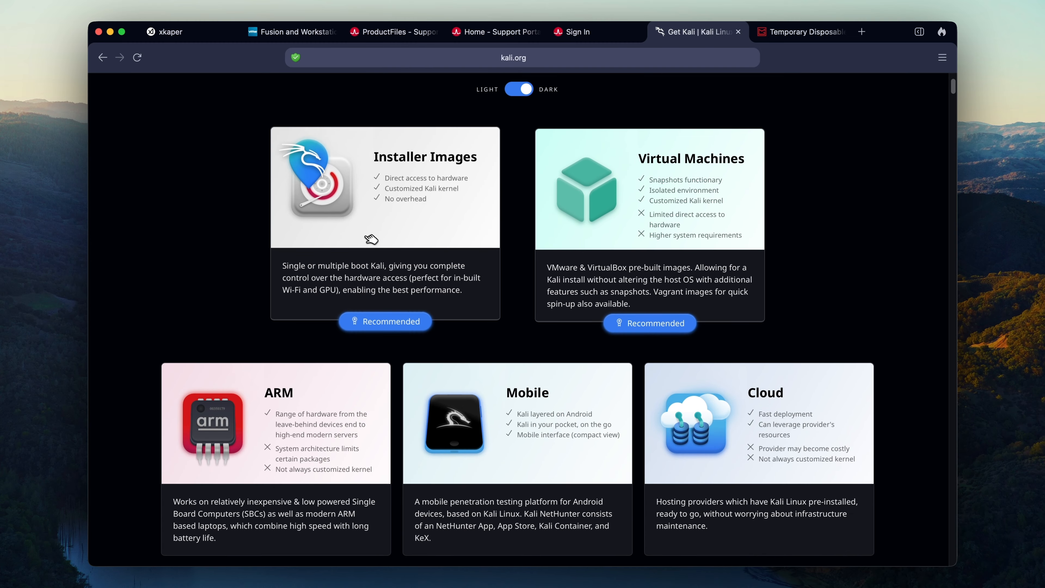
left_click(372, 239)
scroll(366, 238, "down", 5)
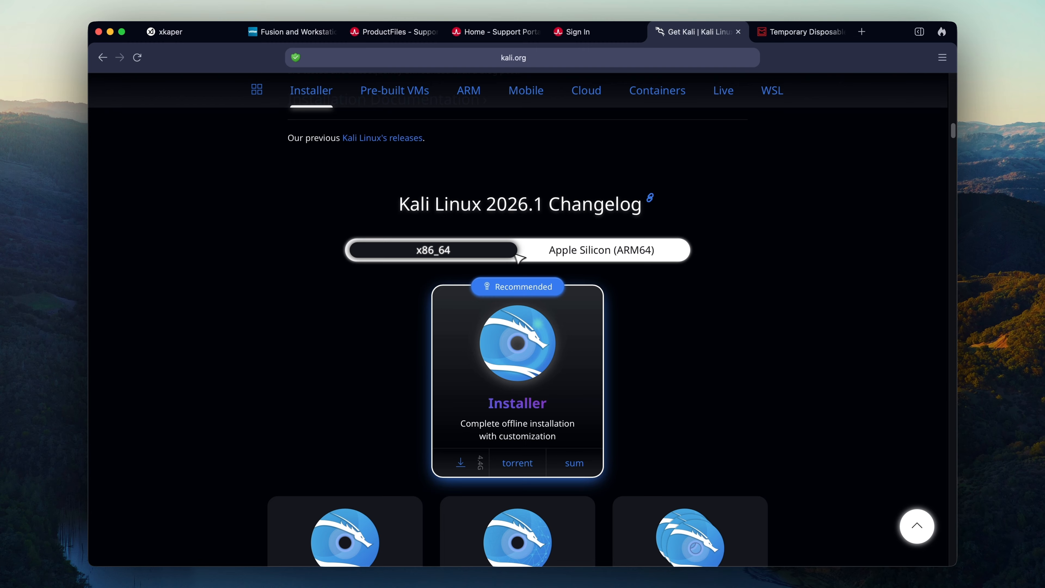
left_click(584, 256)
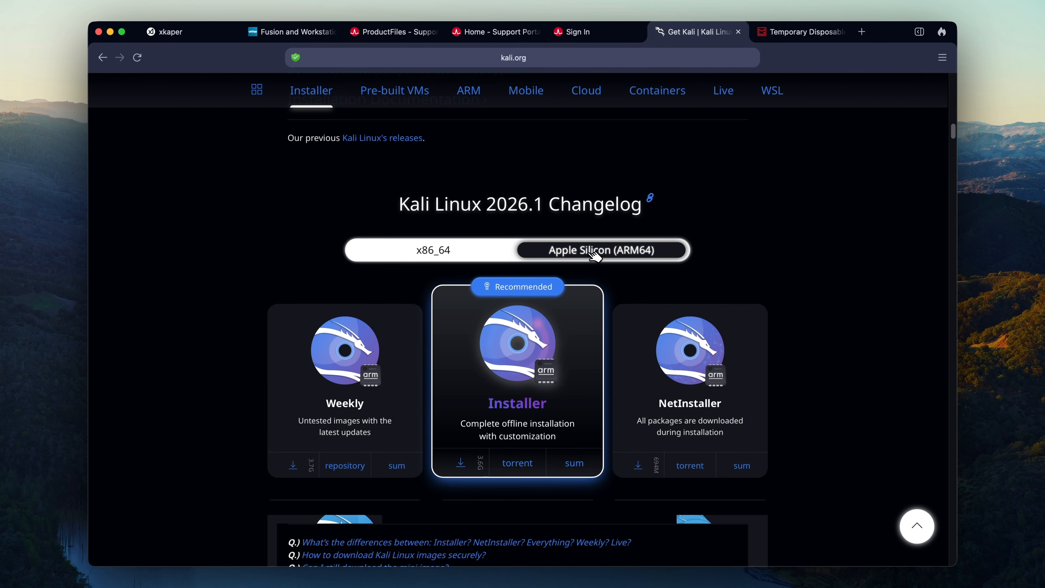
scroll(633, 259, "down", 2)
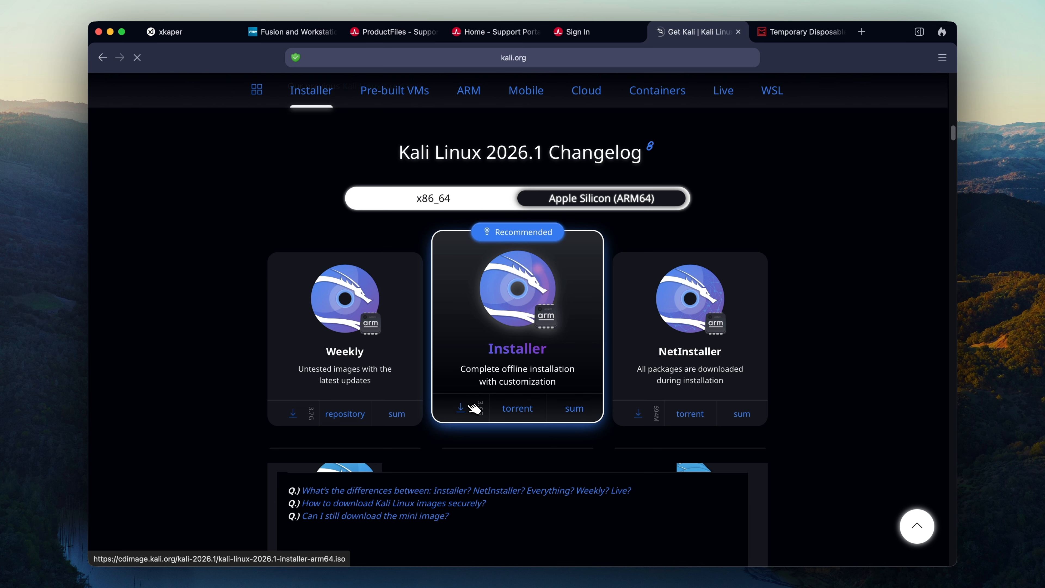
scroll(691, 240, "up", 4)
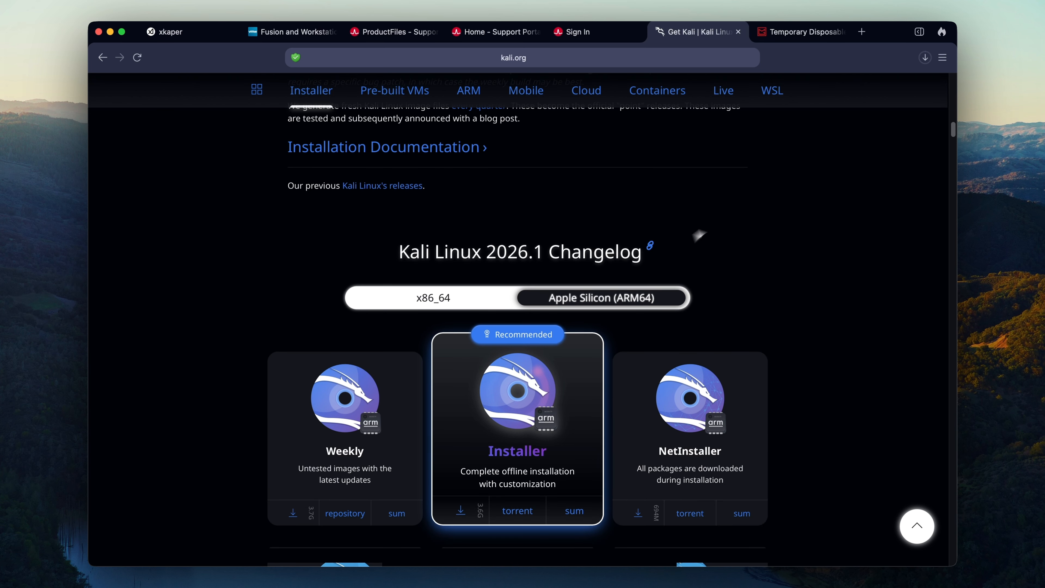
left_click(925, 57)
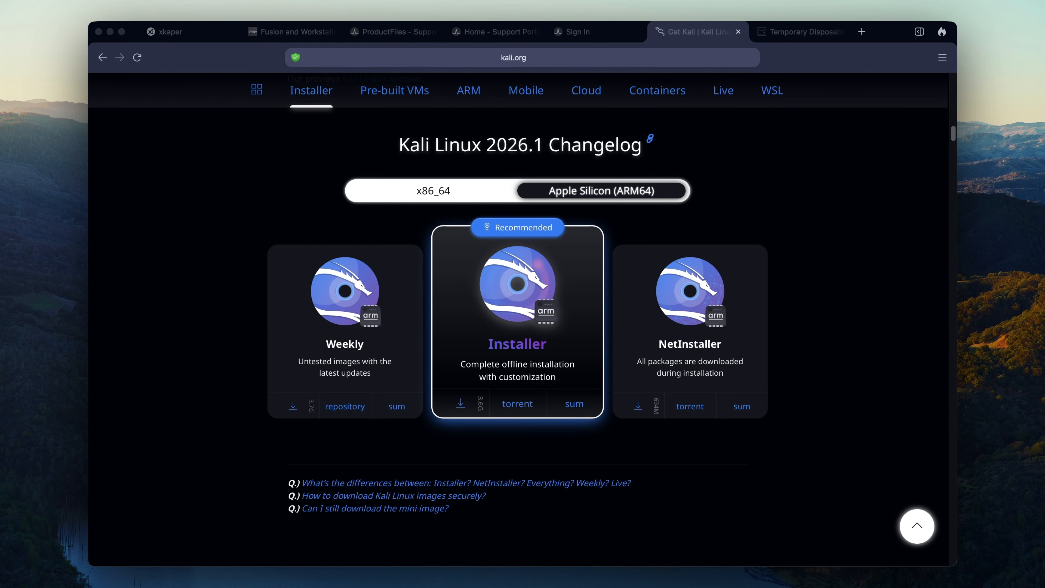
key("super+space")
Step: Launch VMware Fusion and start a new virtual machine installed from a disc image
type("vm")
key("Return")
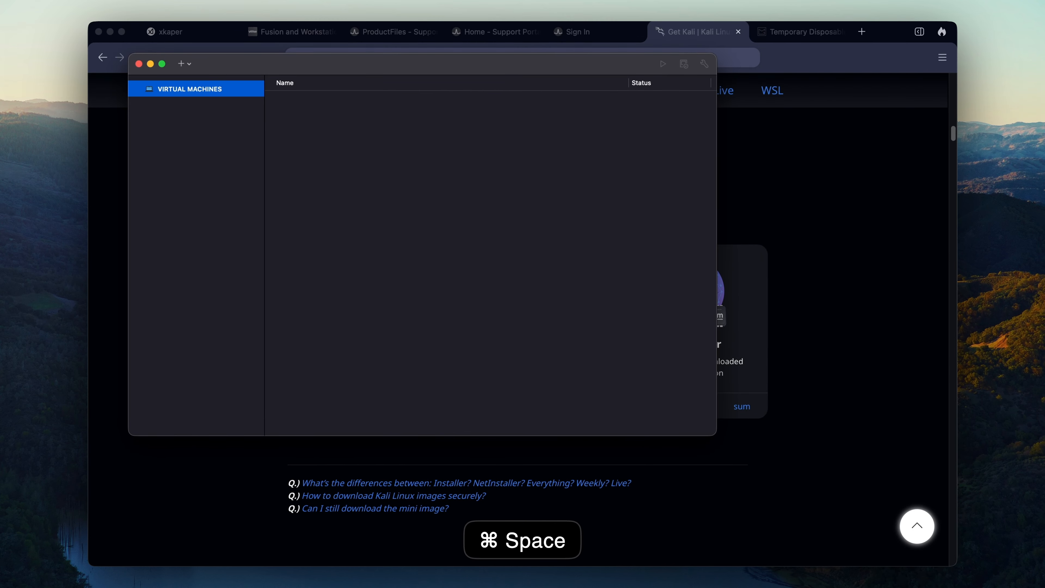
left_click(182, 64)
left_click(197, 79)
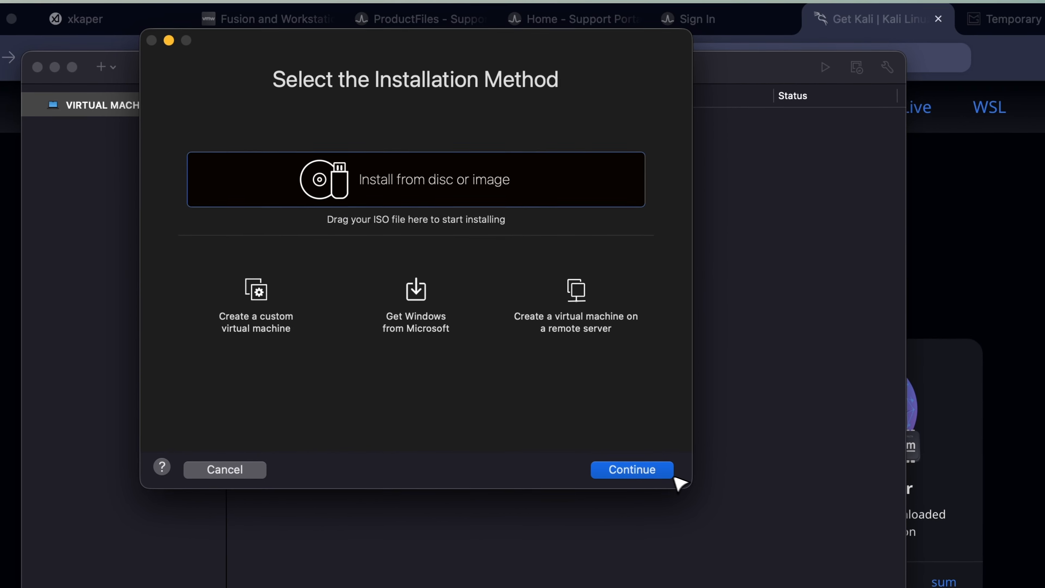
left_click(720, 488)
Step: Choose kali-linux-2026.1-installer-arm64.iso from the Ship volume's ISOs folder as the installer
left_click(485, 433)
double_click(367, 192)
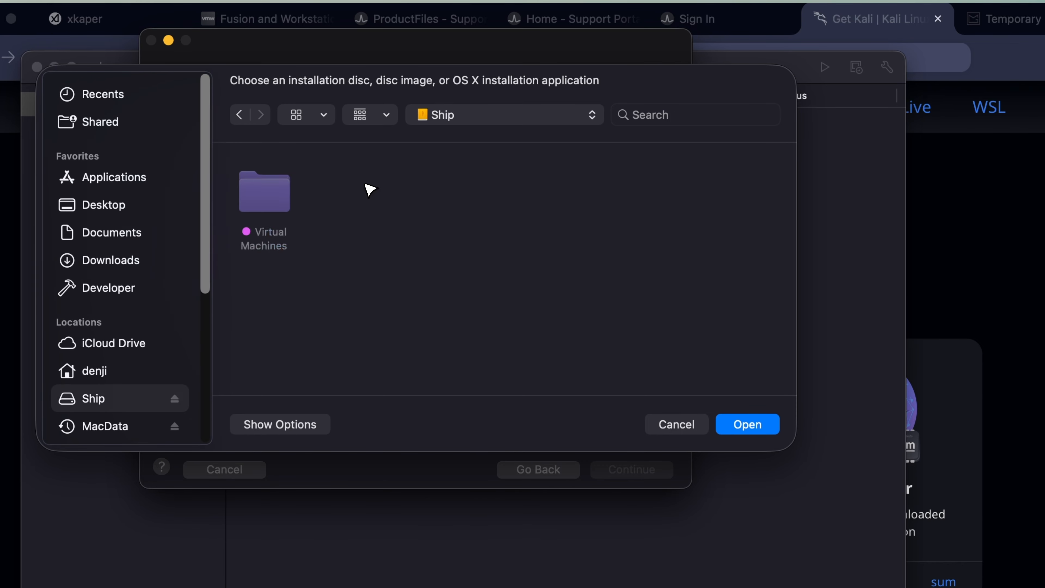
double_click(401, 190)
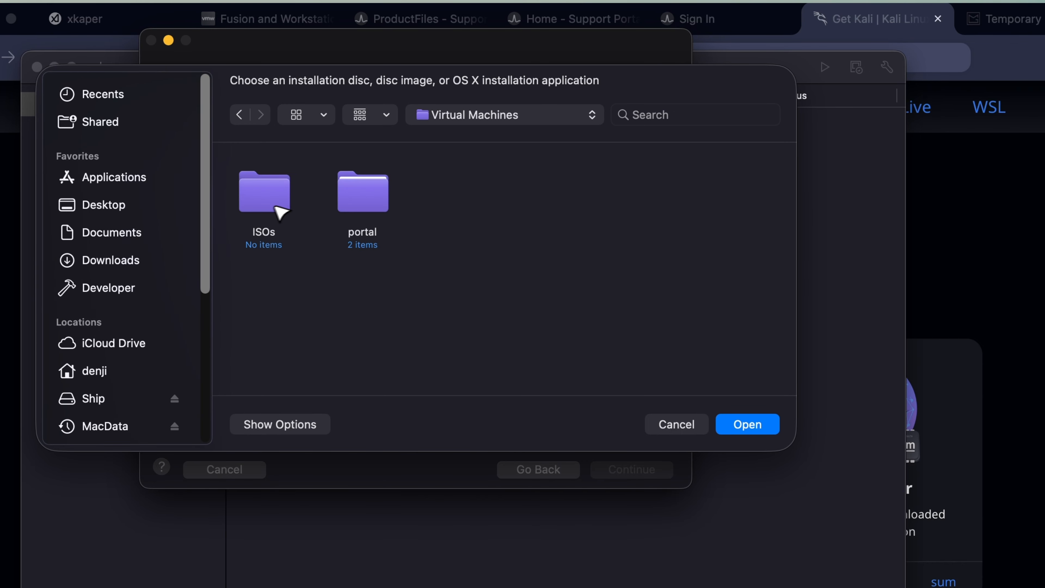
double_click(269, 193)
left_click(240, 115)
left_click(240, 115)
double_click(378, 304)
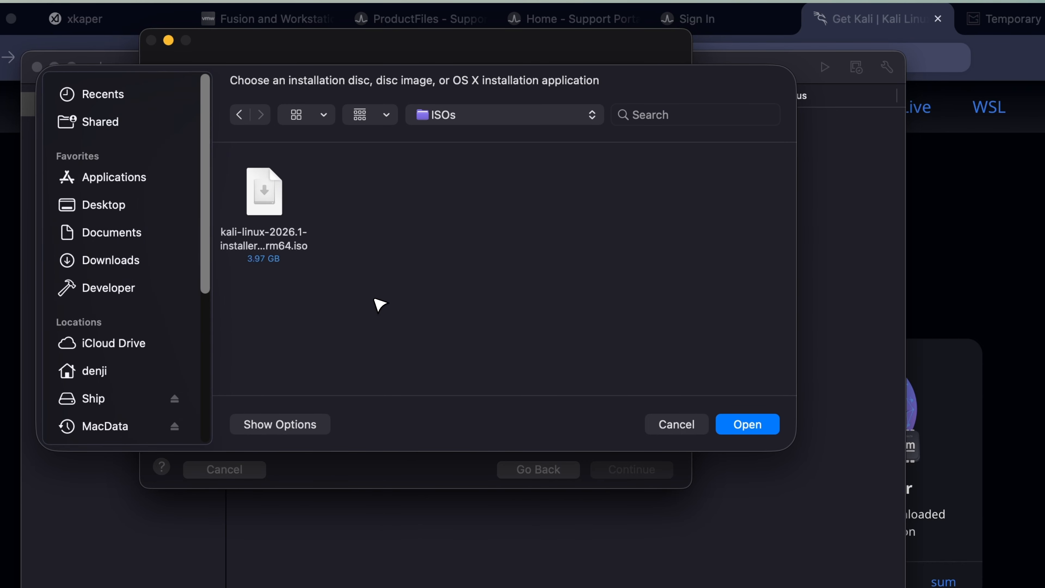
left_click(262, 190)
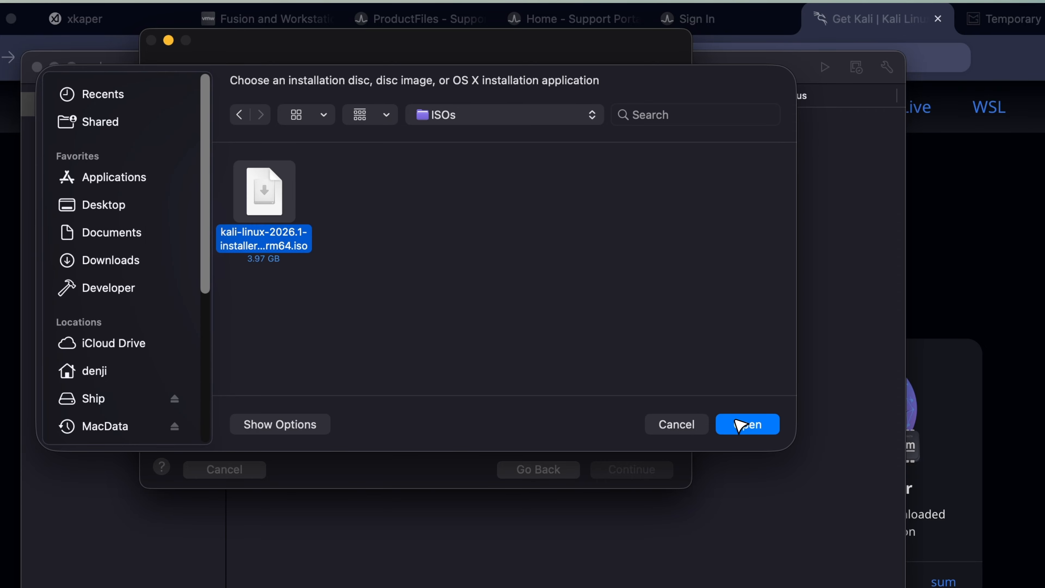
left_click(739, 427)
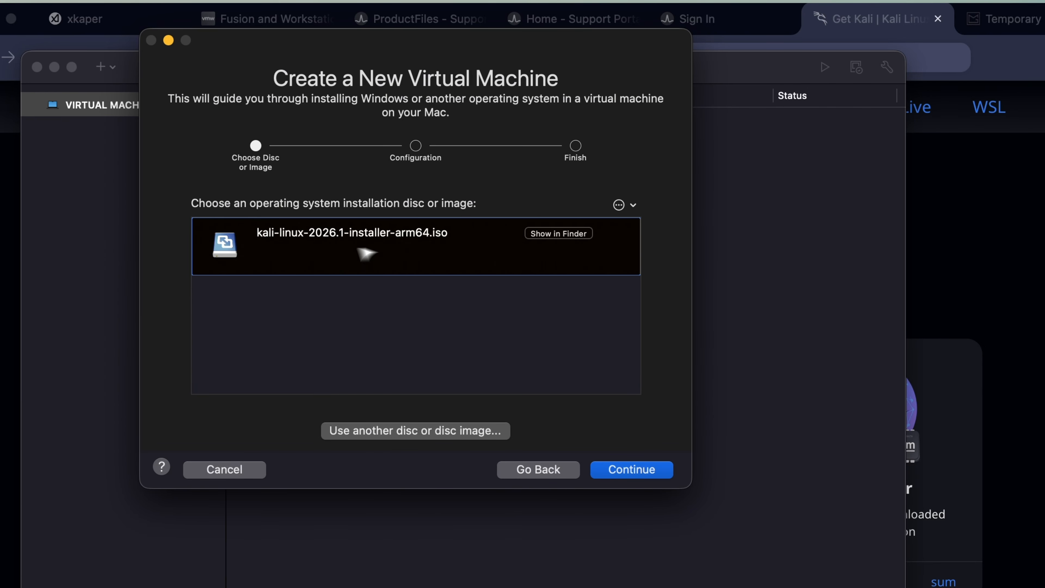
Step: Select Debian 13.x 64-bit Arm as the guest OS and choose Customize Settings
left_click(627, 471)
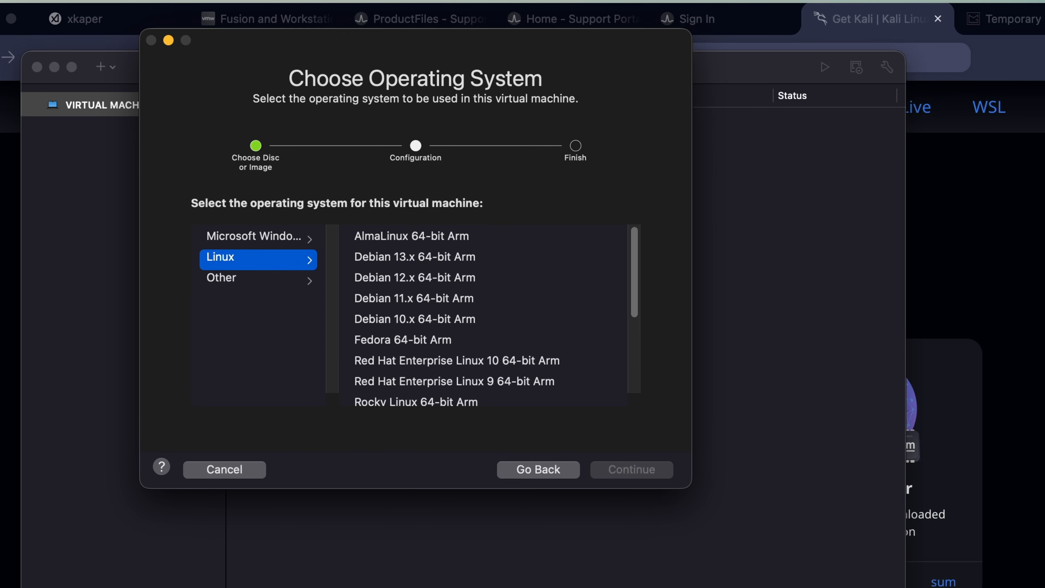
left_click(403, 266)
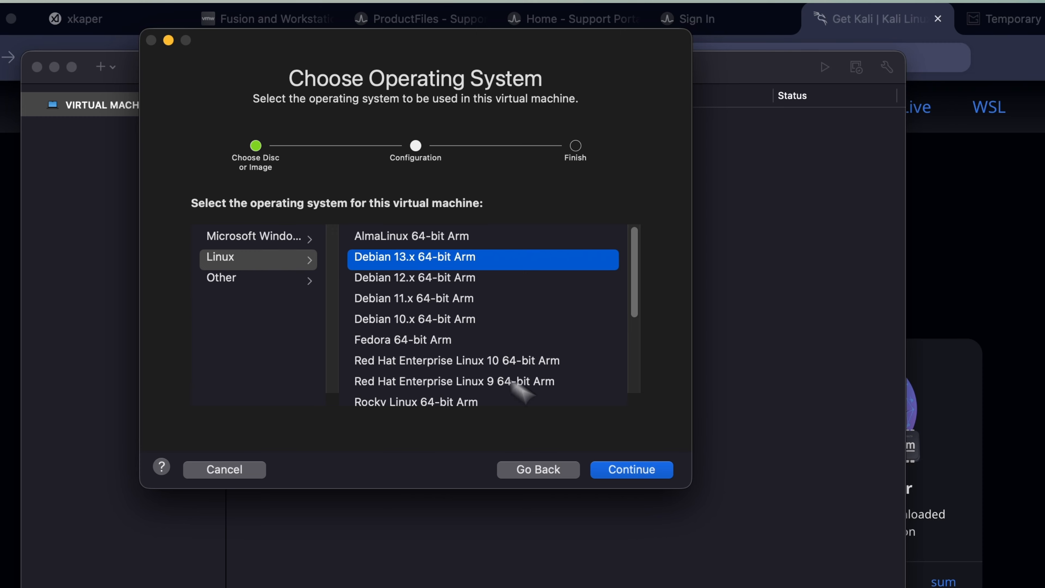
left_click(627, 467)
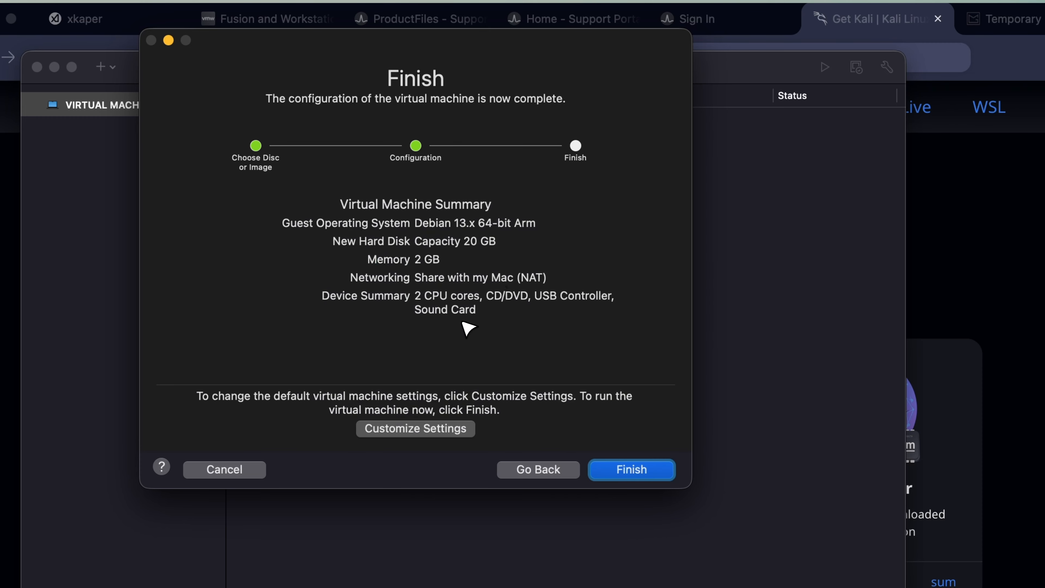
left_click(453, 432)
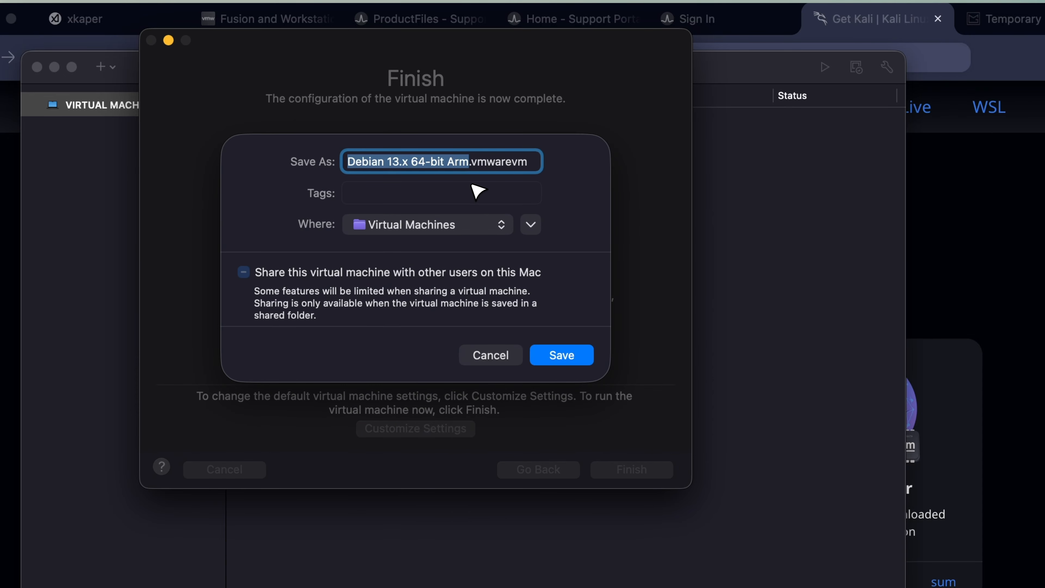
Step: Save the VM as Kali in the Ship volume's Virtual Machines folder
type("Kali")
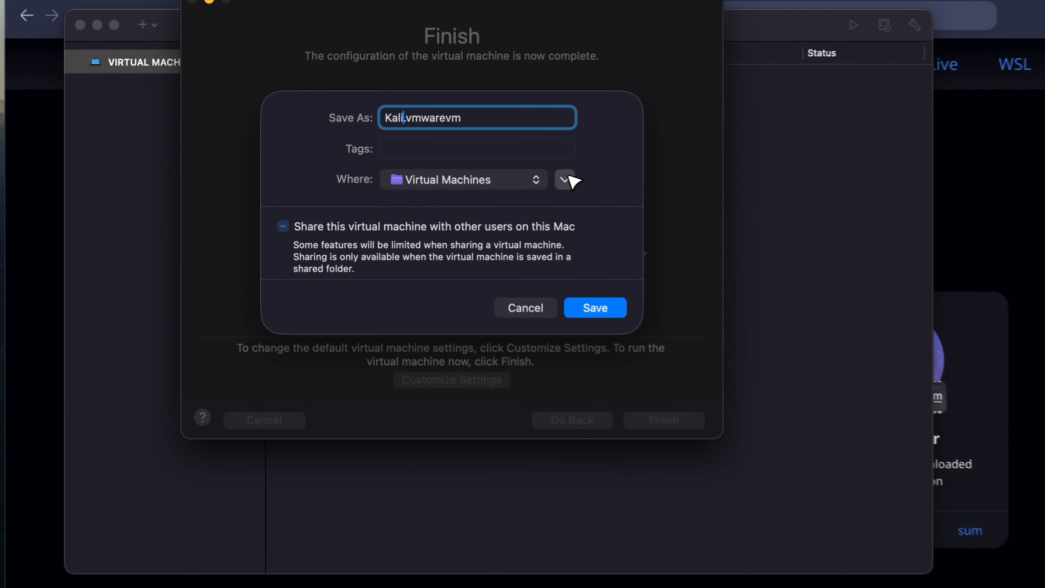
left_click(466, 168)
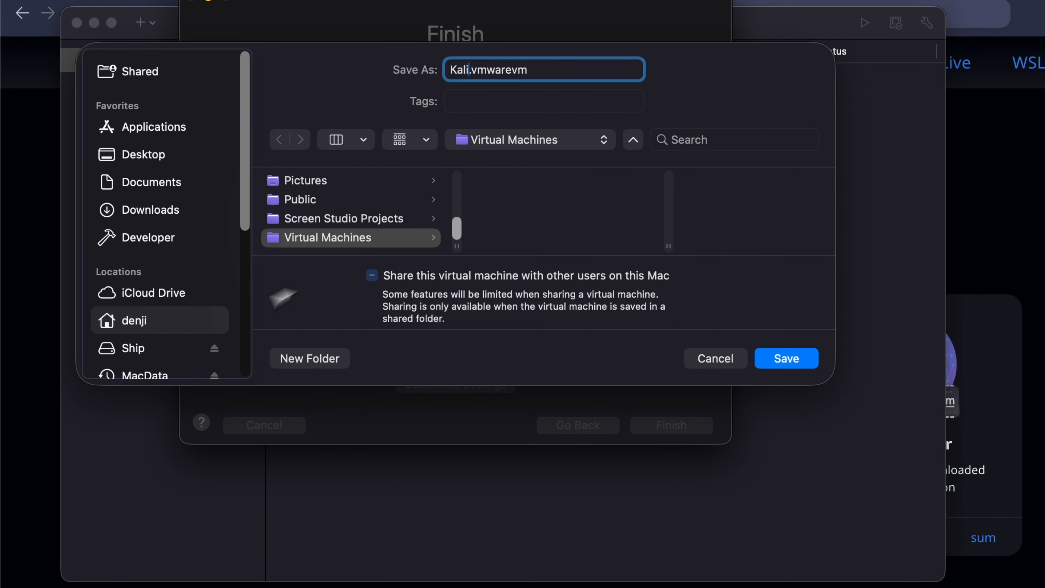
left_click(200, 282)
scroll(299, 247, "down", 5)
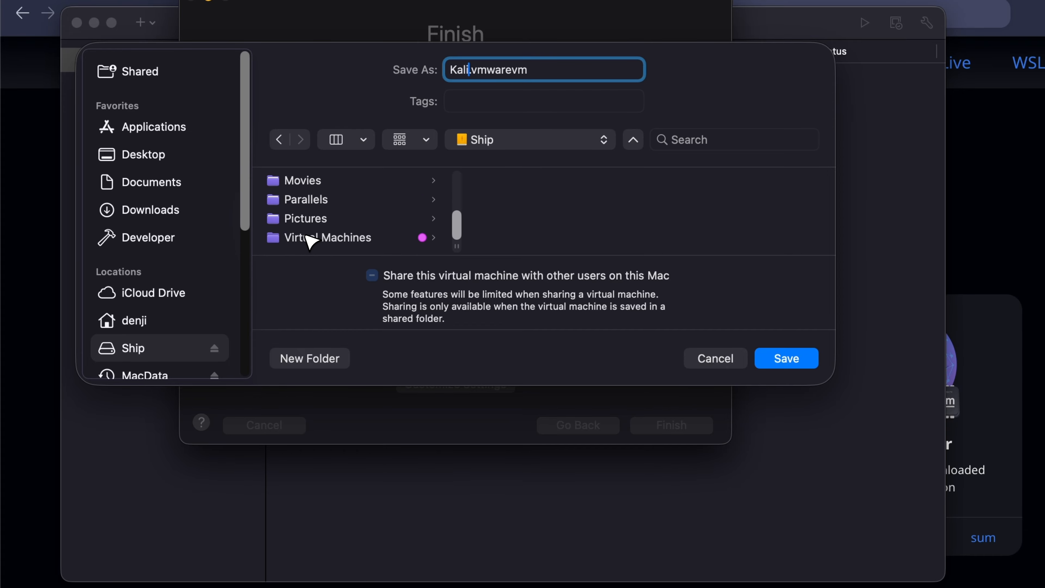
left_click(310, 238)
left_click(786, 358)
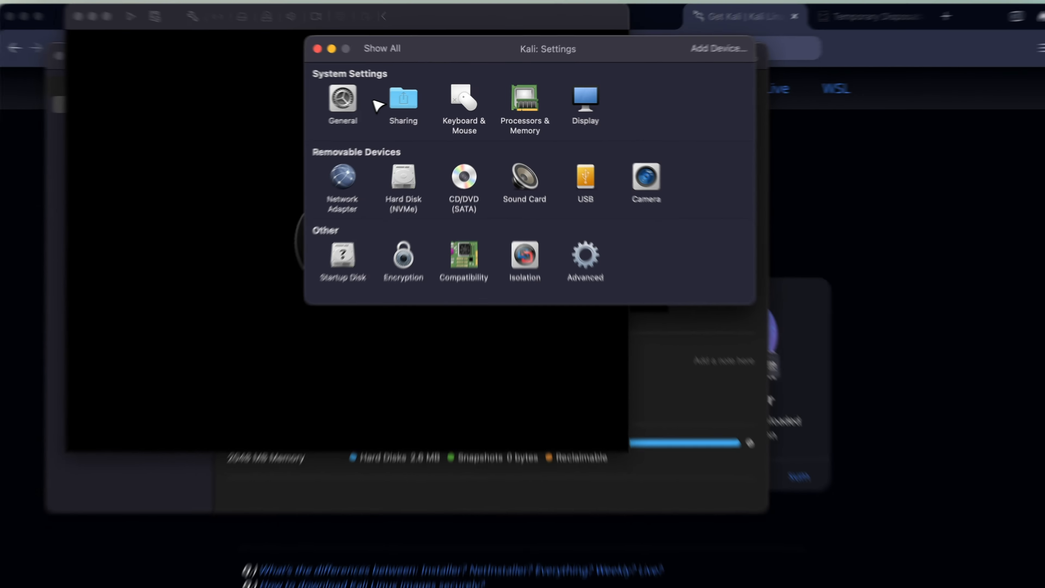
Step: Enable shared folders and add the portal folder with Read & Write access
left_click(400, 98)
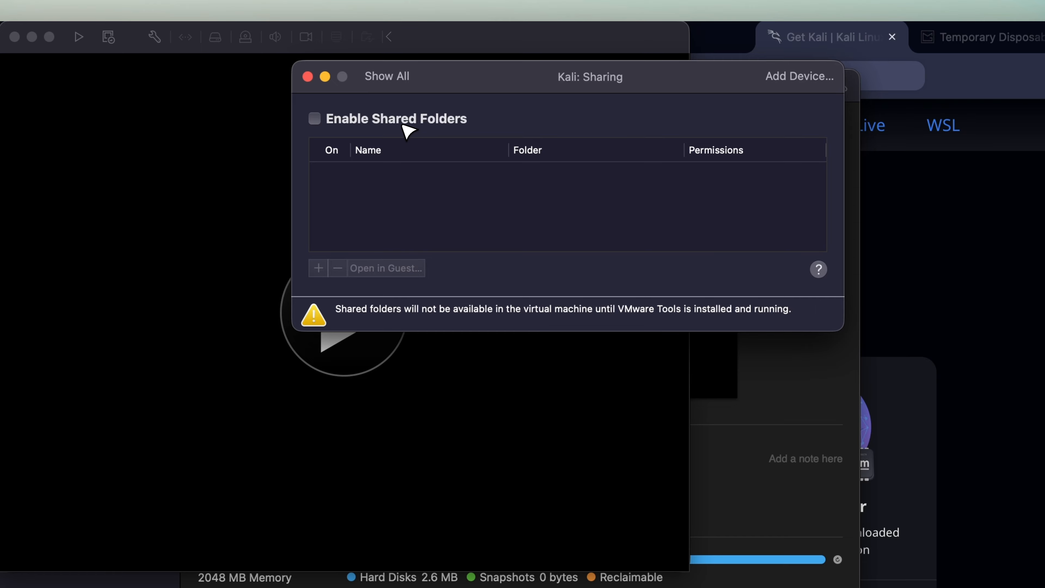
left_click(403, 124)
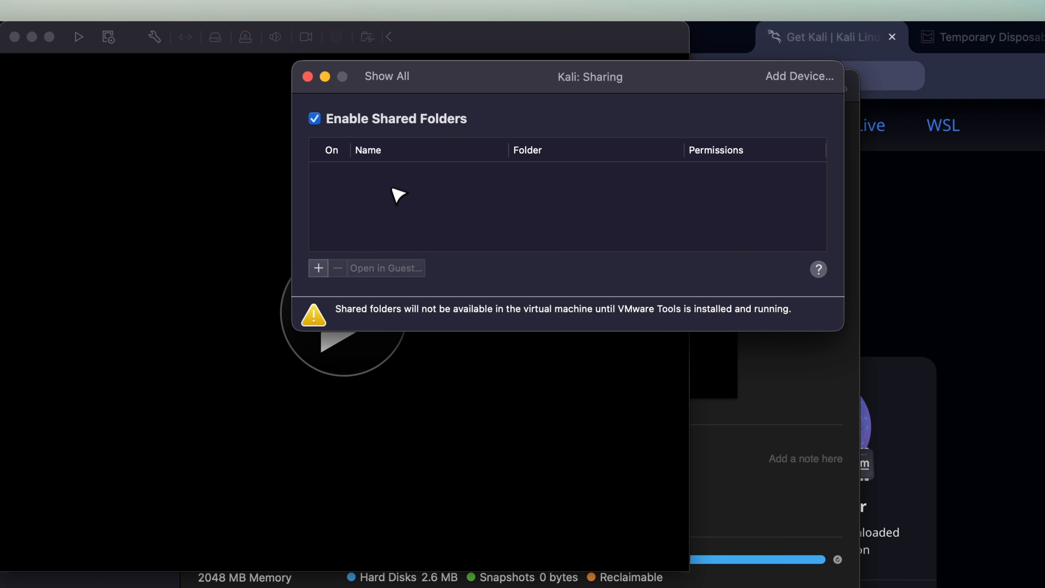
left_click(318, 269)
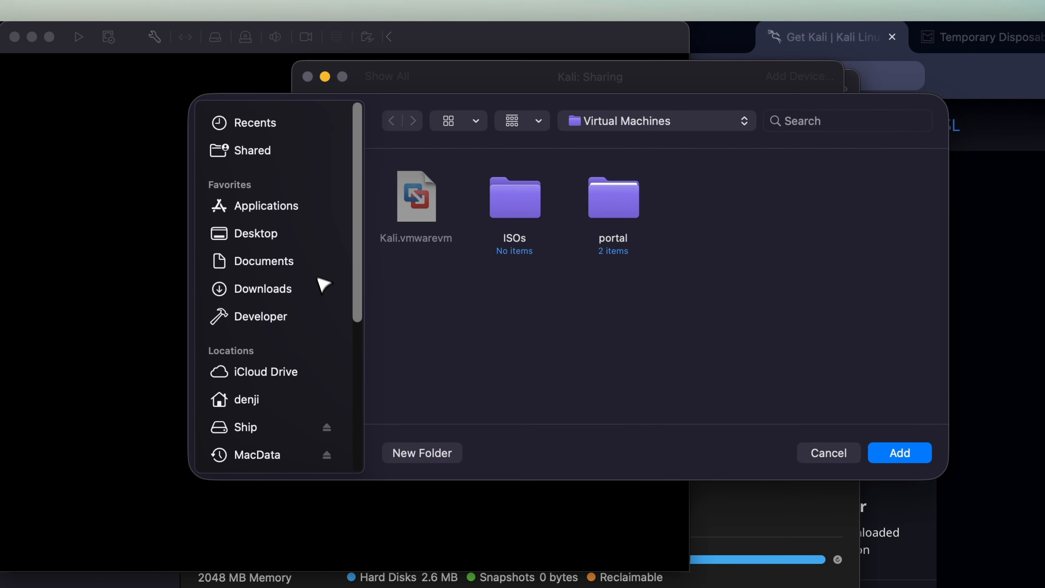
left_click(635, 210)
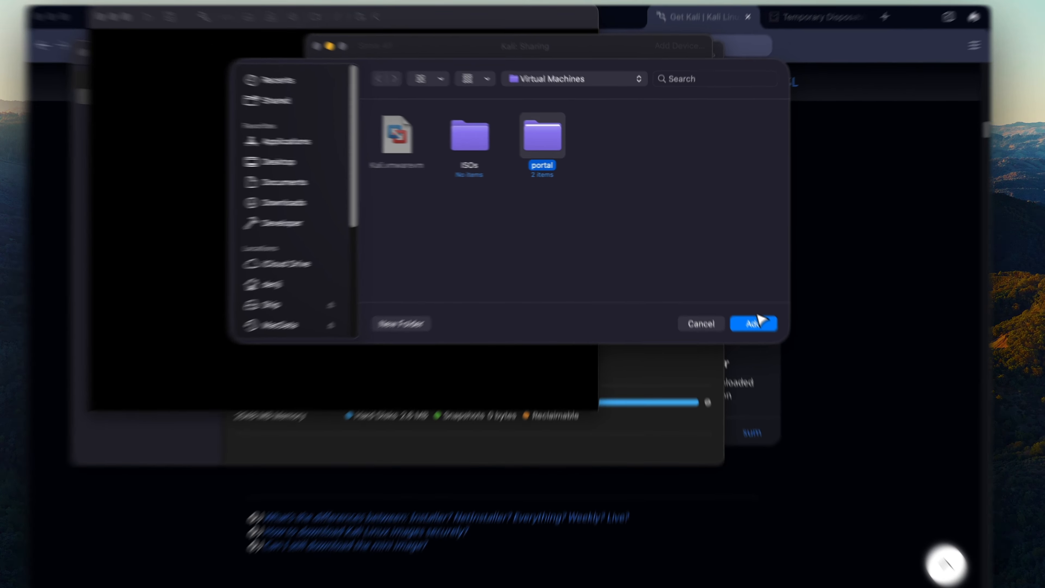
left_click(744, 308)
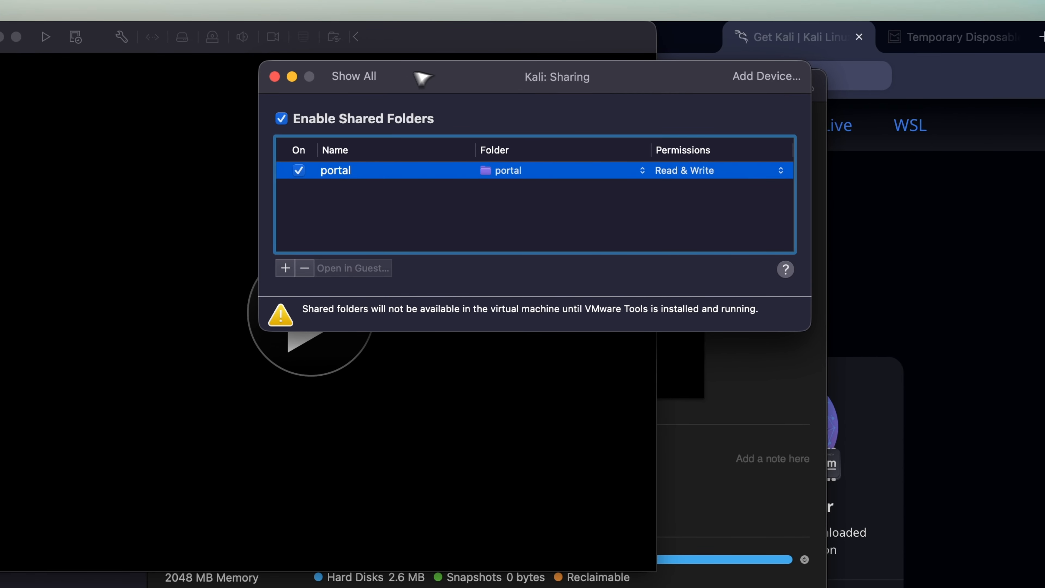
left_click(353, 76)
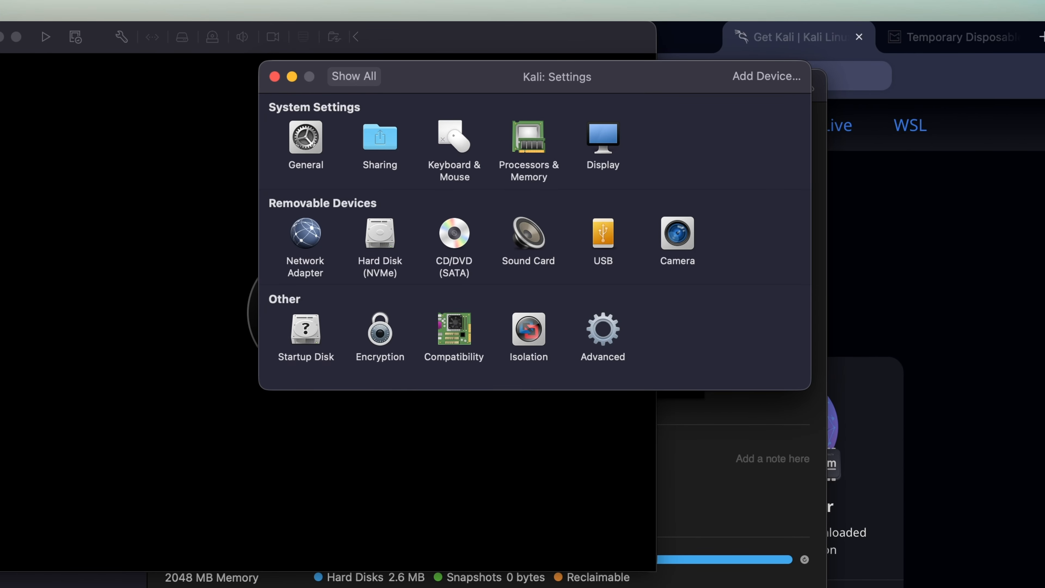
Step: Allot the Kali VM 6 processor cores and 6144 MB of memory
left_click(540, 143)
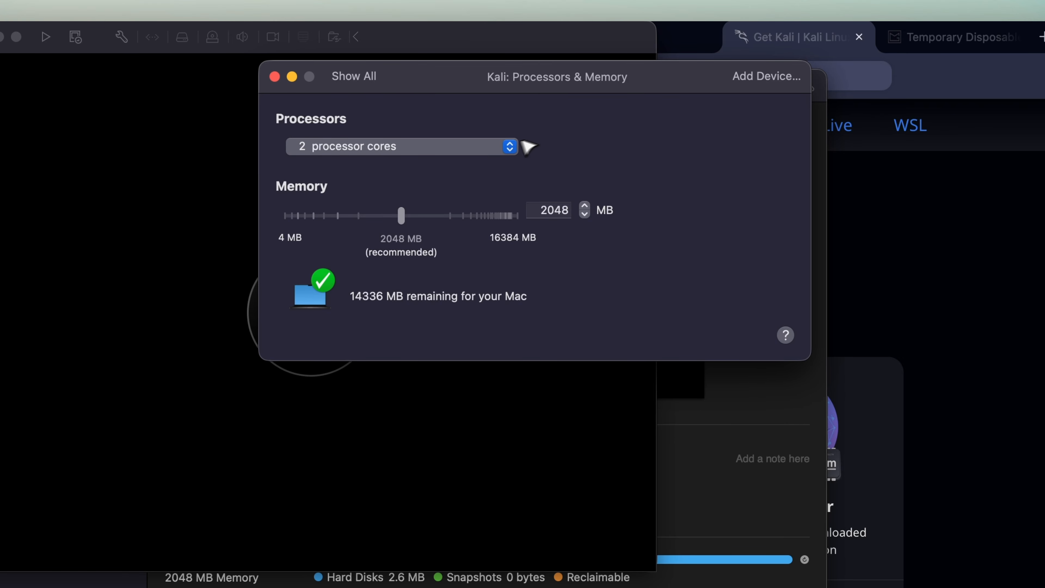
left_click(488, 151)
left_click(466, 231)
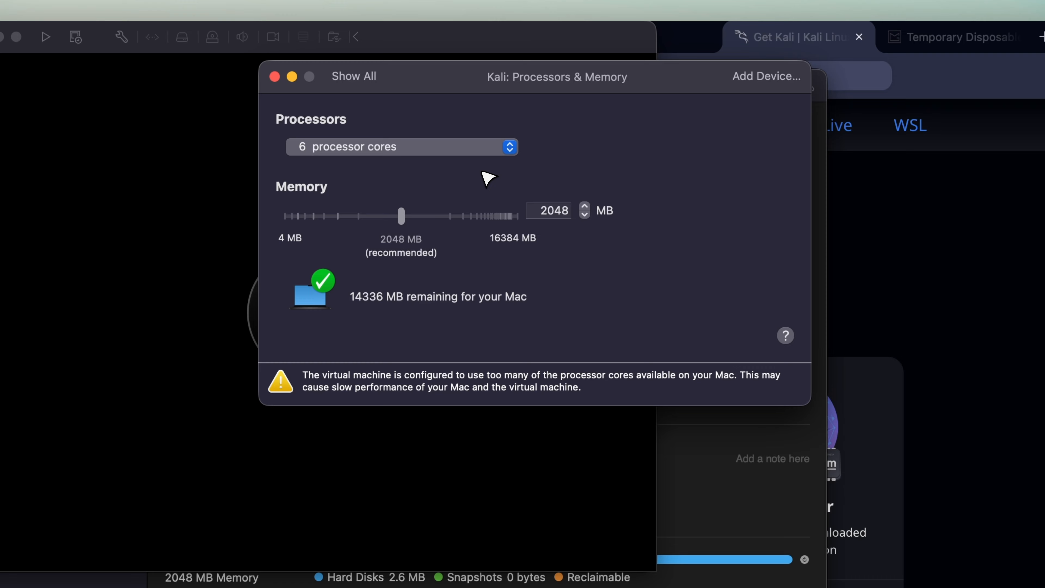
left_click_drag(408, 223, 496, 228)
left_click(420, 158)
left_click(420, 147)
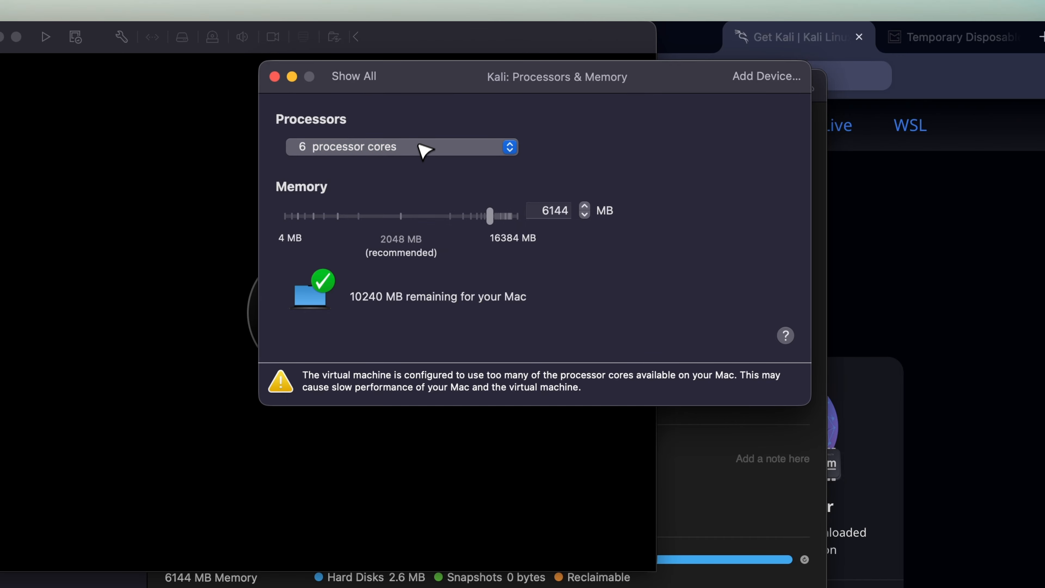
left_click(373, 77)
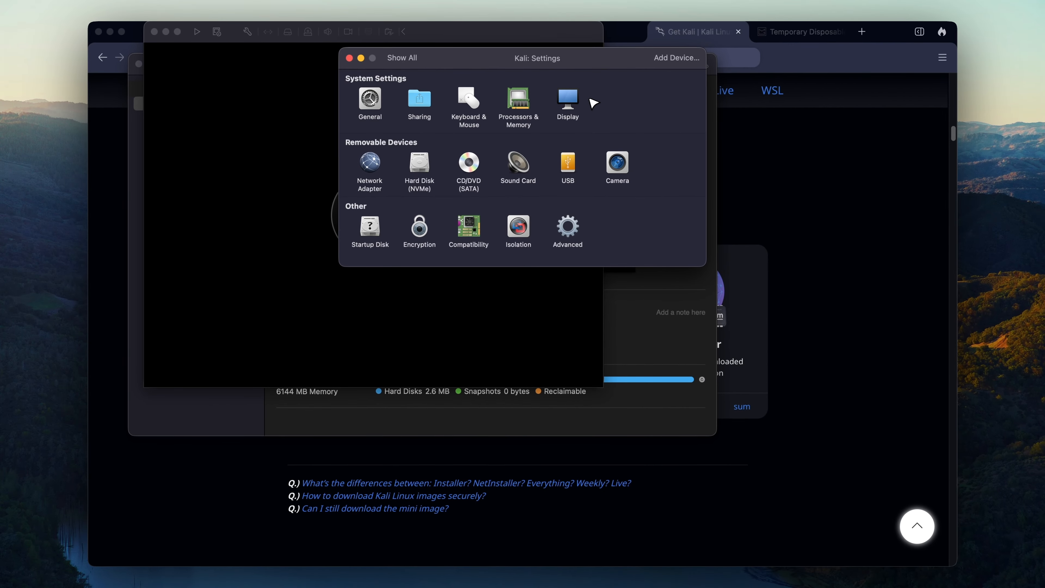
left_click(577, 98)
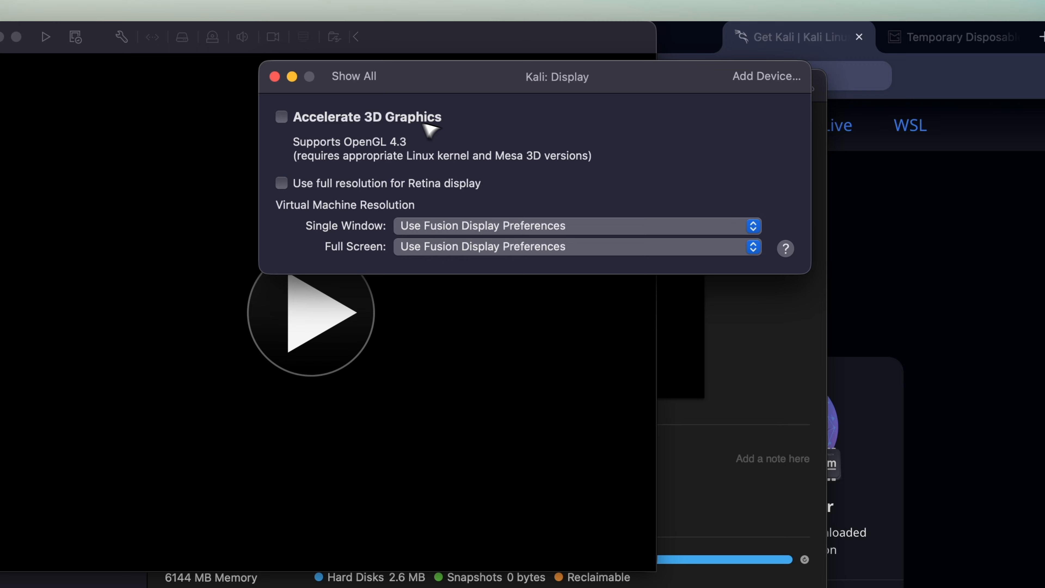
Step: Enable 3D acceleration with 8192 MB shared graphics memory and full Retina resolution
left_click(430, 85)
left_click(489, 186)
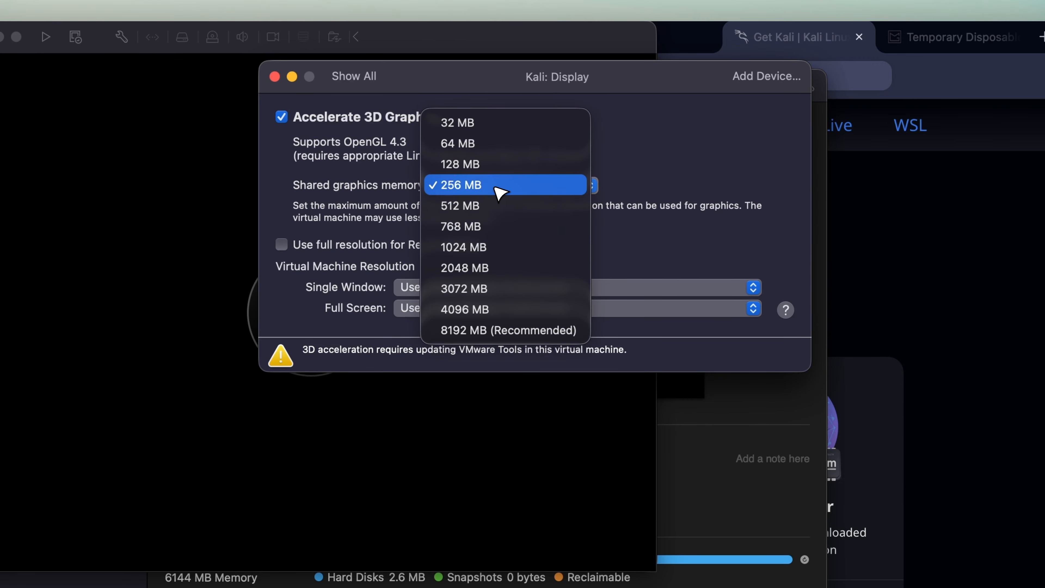
left_click(527, 335)
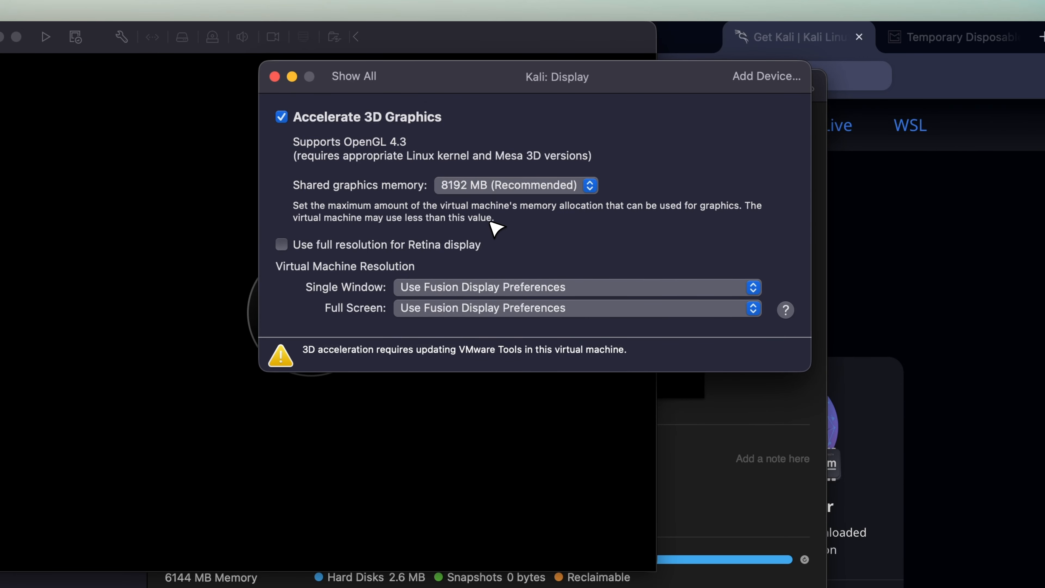
left_click(443, 250)
left_click(371, 78)
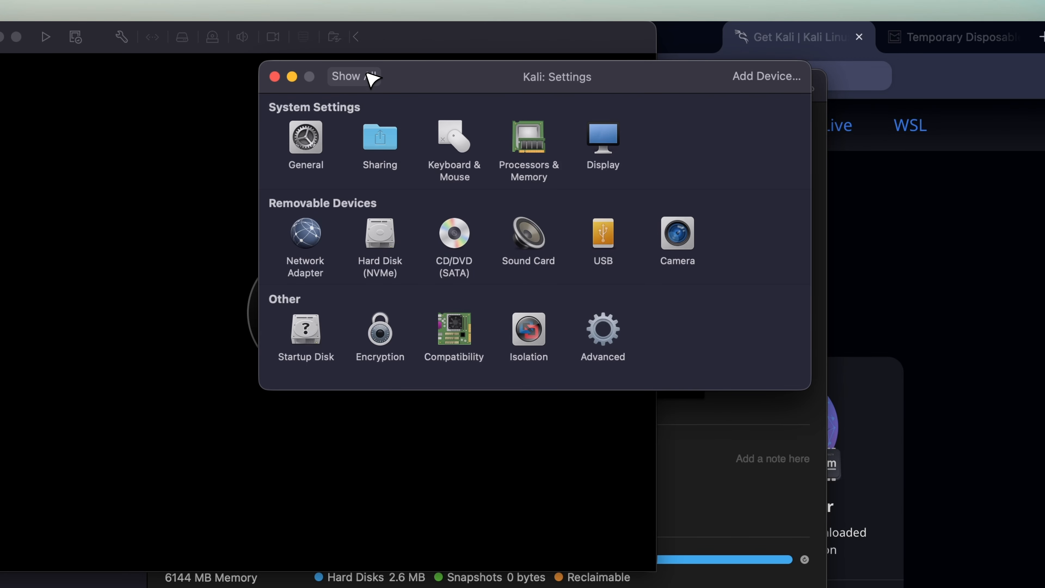
Step: Set the network adapter to Bridged Networking with Autodetect
left_click(311, 240)
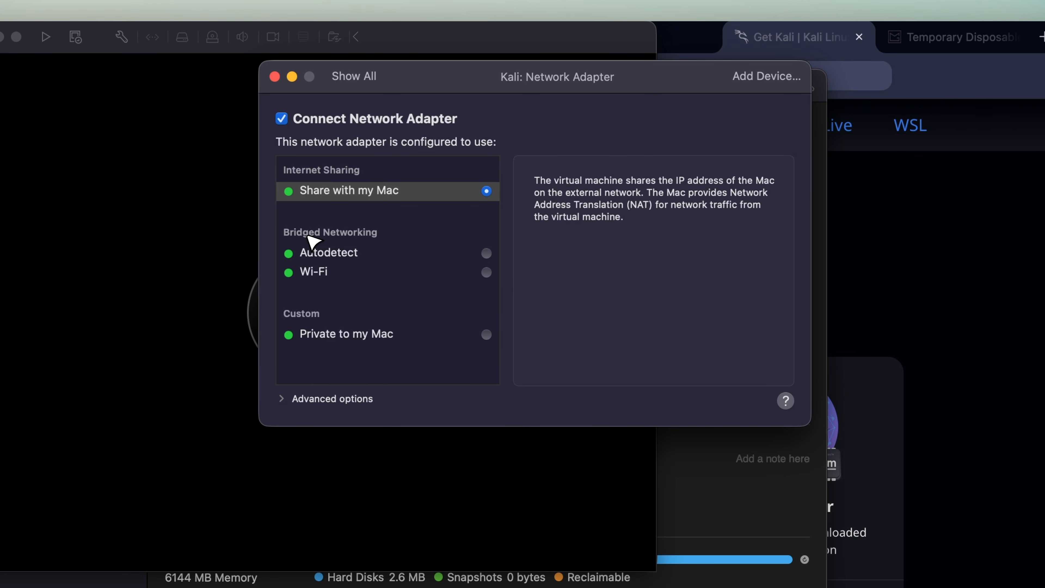
left_click(332, 252)
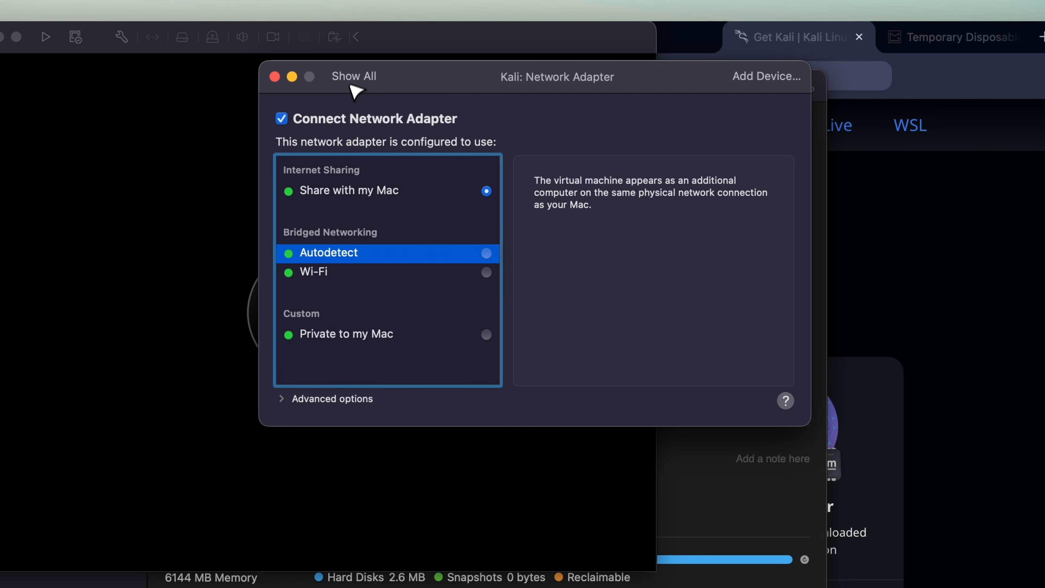
left_click(352, 75)
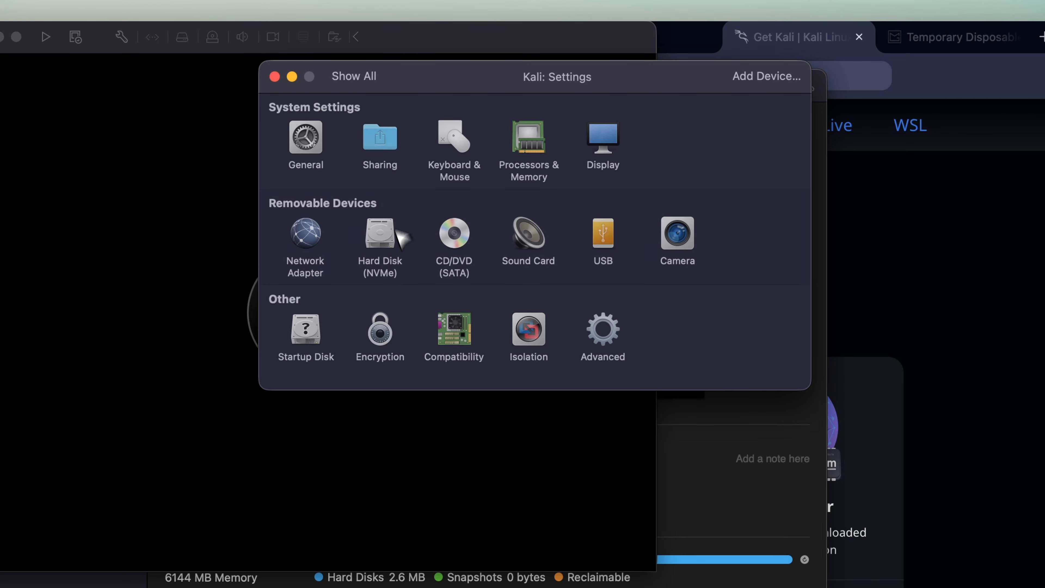
left_click(385, 239)
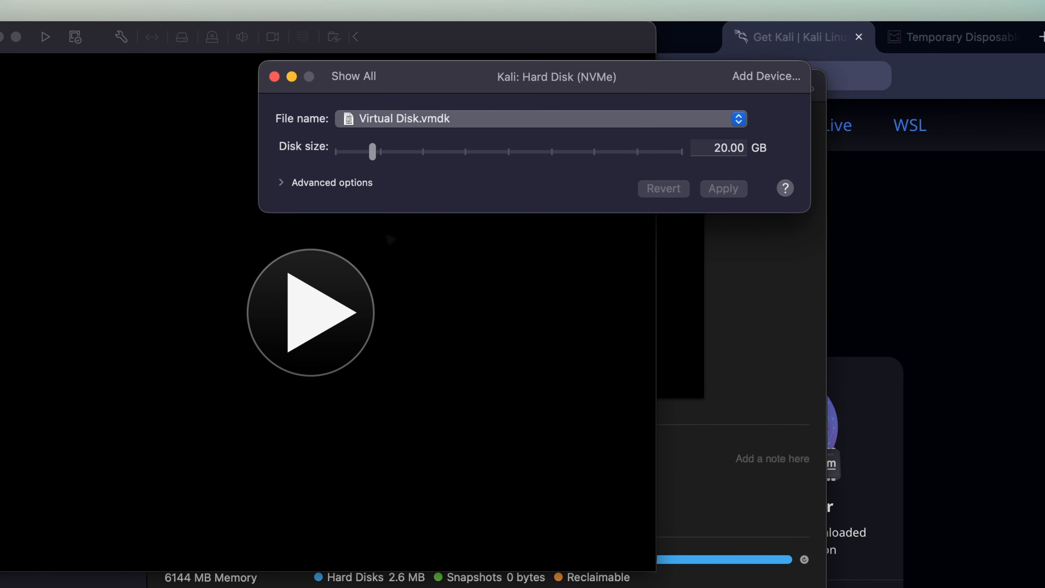
Step: Enlarge the virtual disk to 50 GB and apply the change
left_click_drag(374, 155, 421, 156)
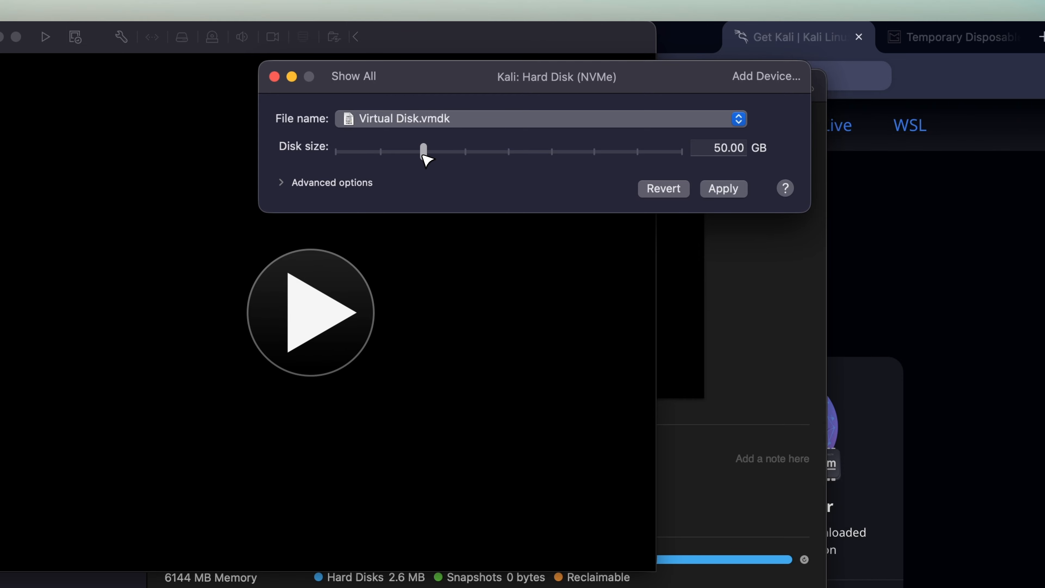
left_click(728, 189)
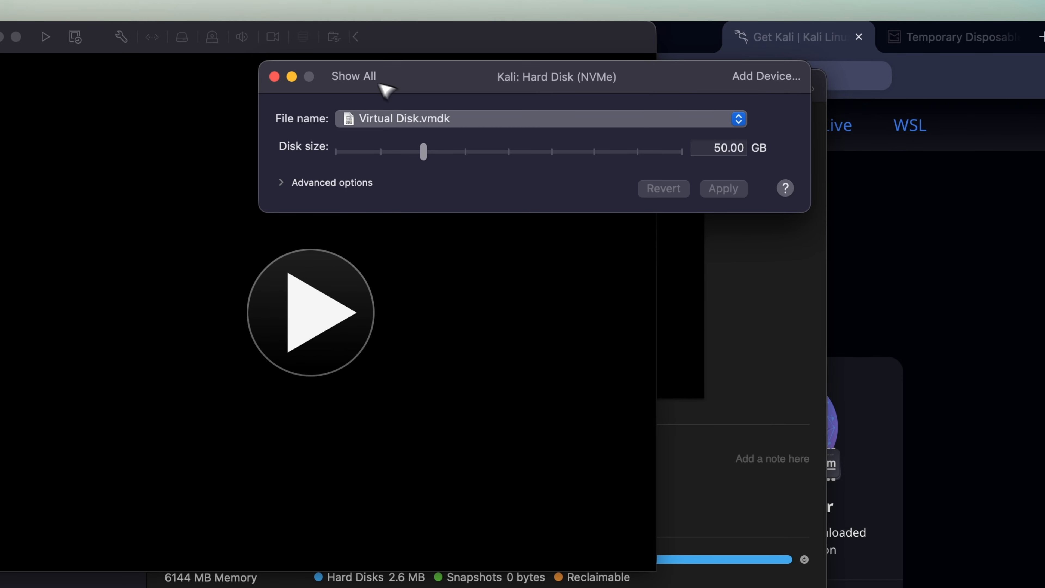
left_click(362, 77)
Step: Review the USB and Camera panes, denying the camera access request
left_click(614, 243)
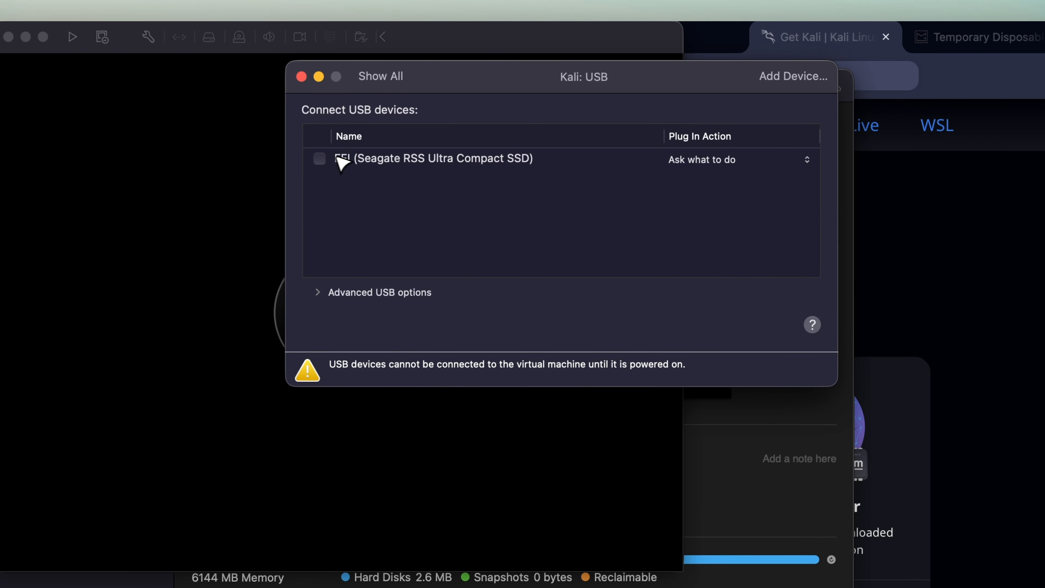
left_click(378, 78)
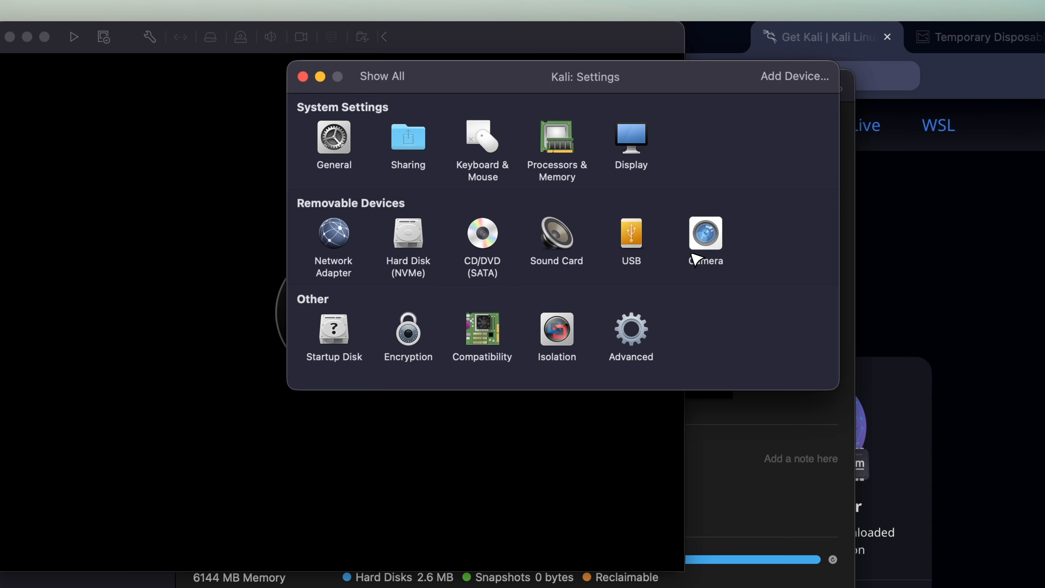
left_click(704, 232)
left_click(522, 361)
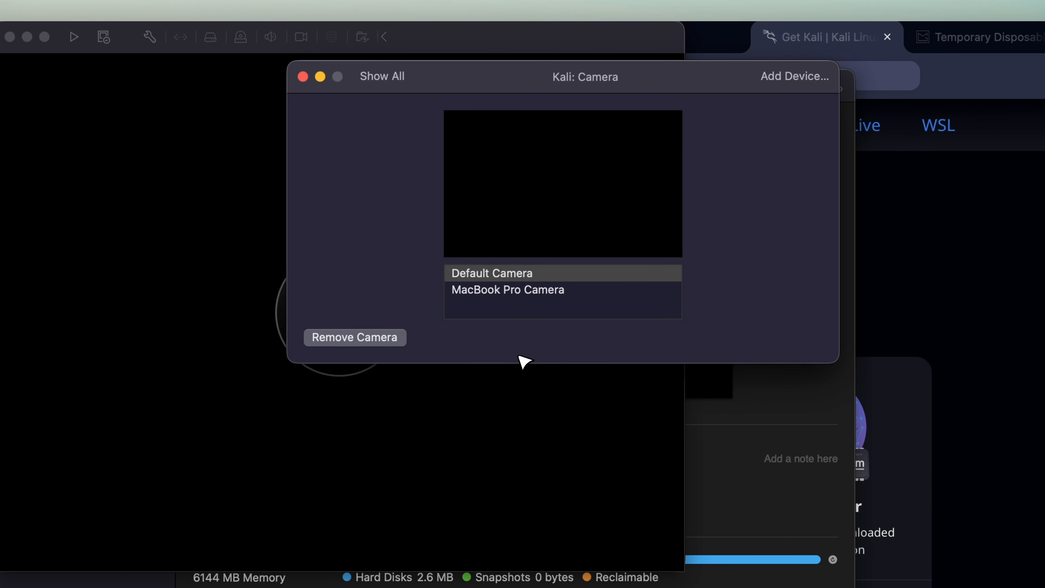
left_click(384, 78)
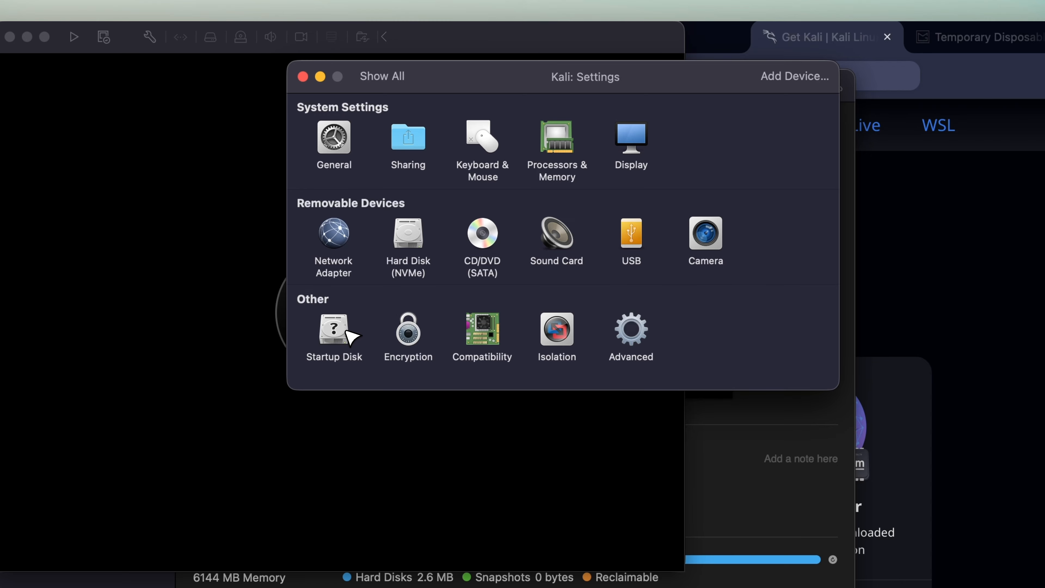
left_click(409, 335)
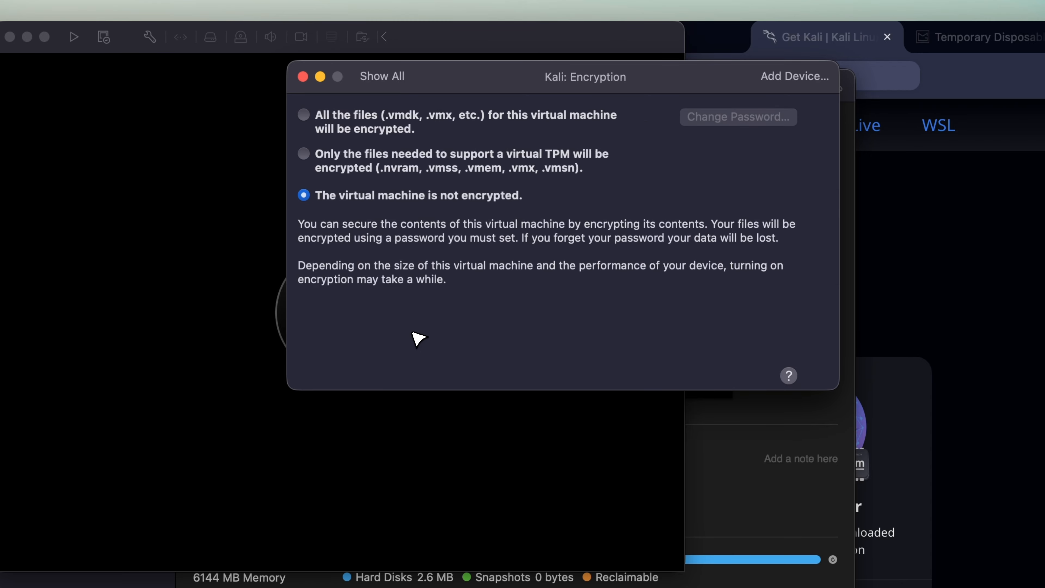
left_click(453, 119)
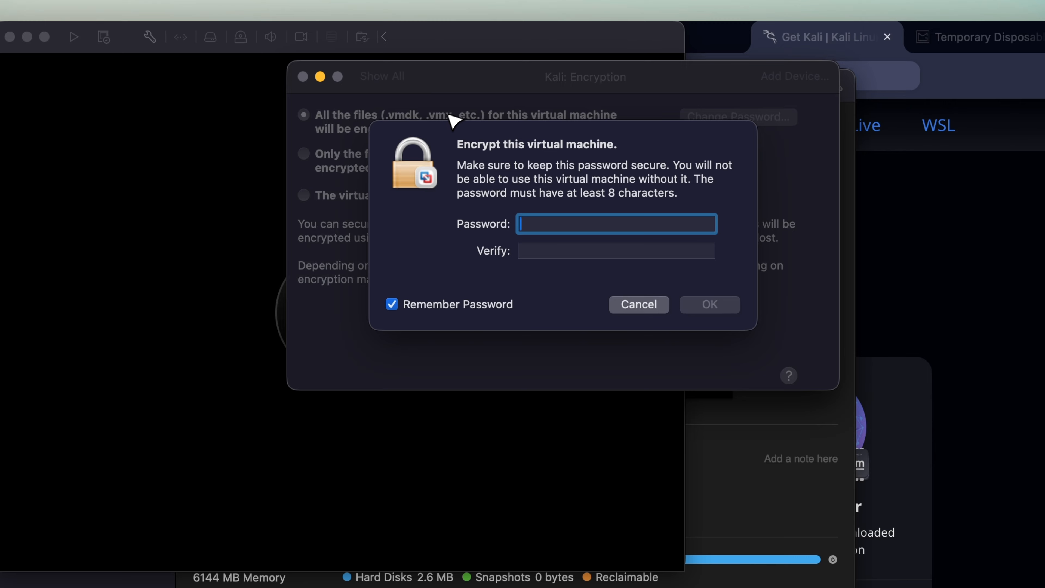
left_click(642, 308)
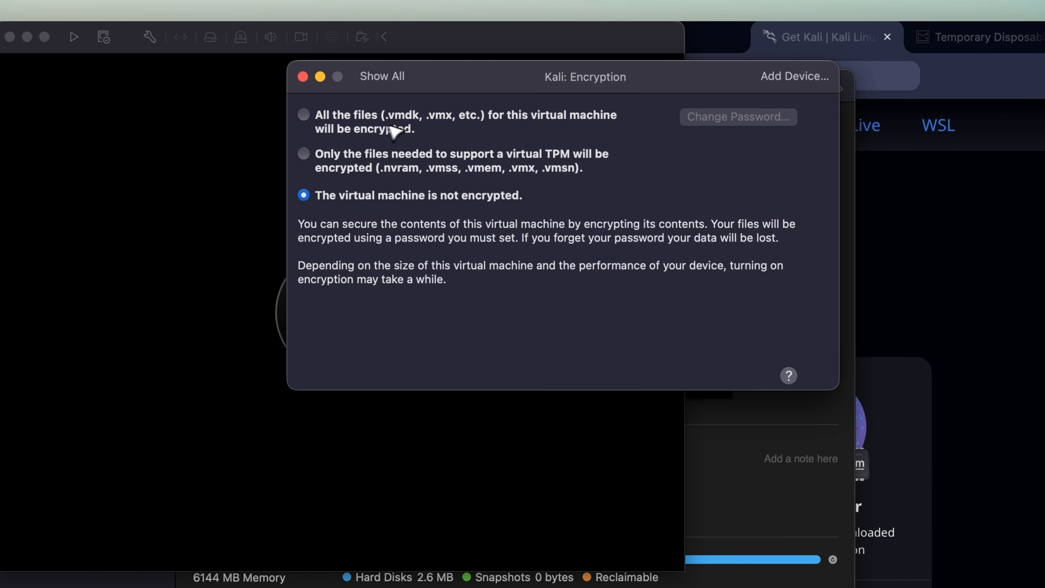
left_click(384, 76)
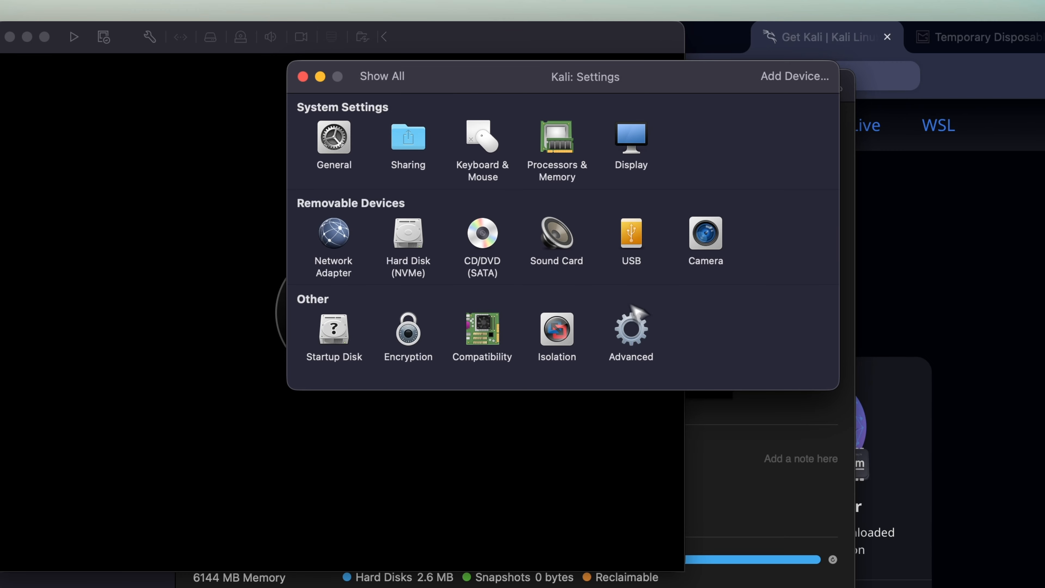
left_click(558, 344)
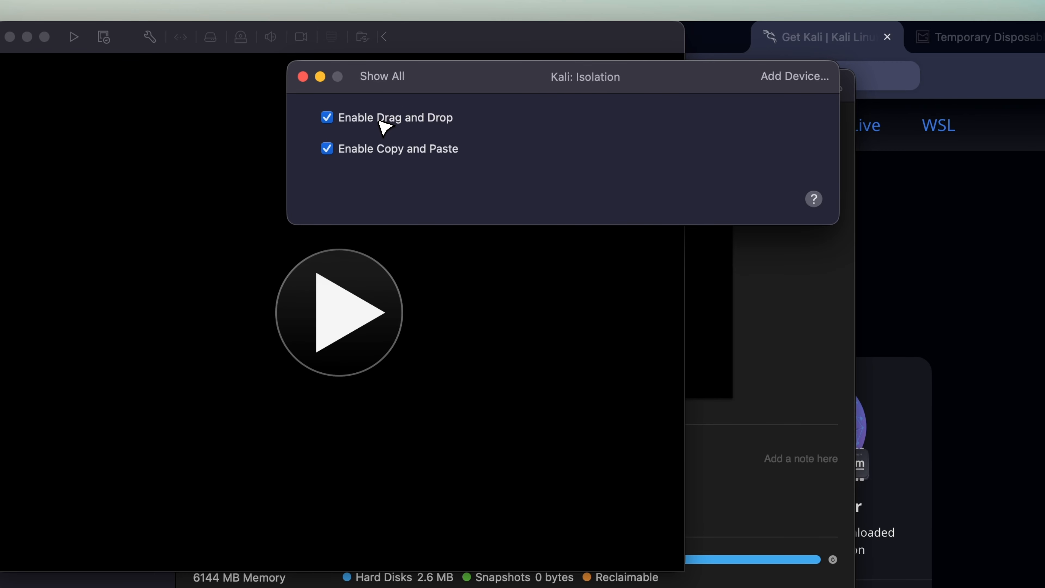
left_click(391, 77)
left_click(564, 327)
left_click(402, 76)
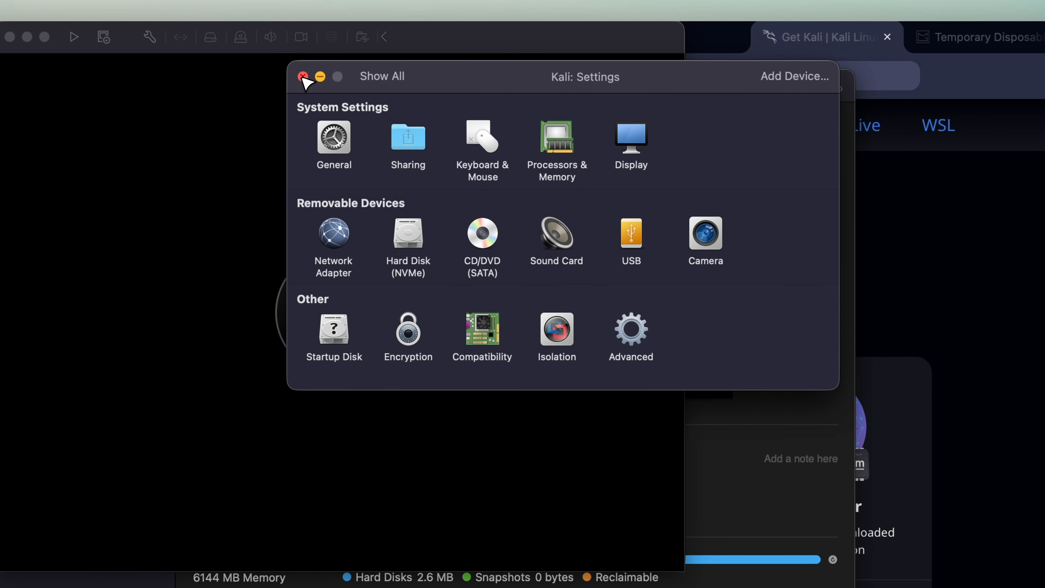
Step: Close Settings, power on the Kali VM, and enlarge its window to show the GRUB installer menu
left_click(303, 76)
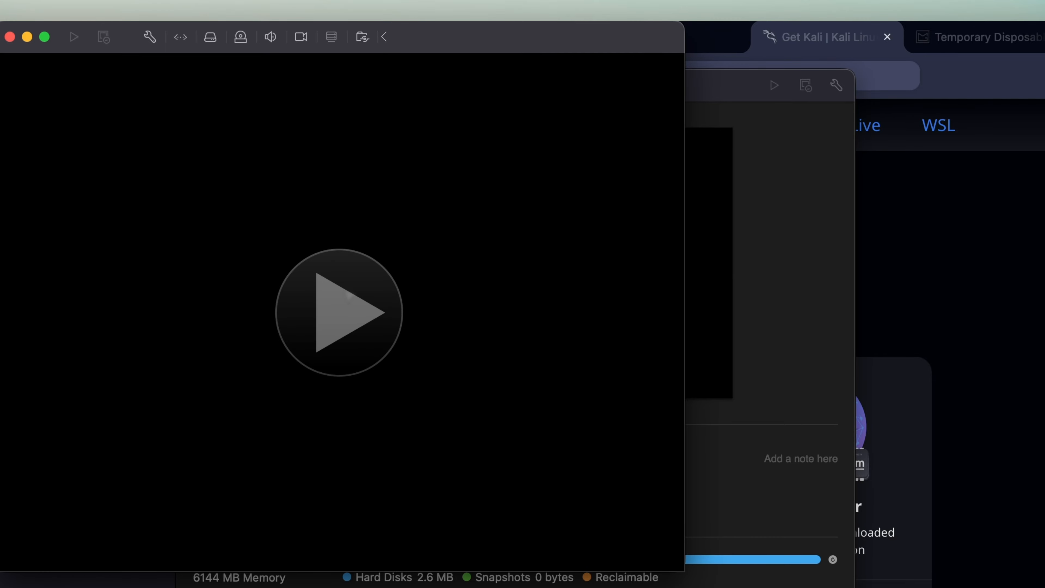
left_click(339, 312)
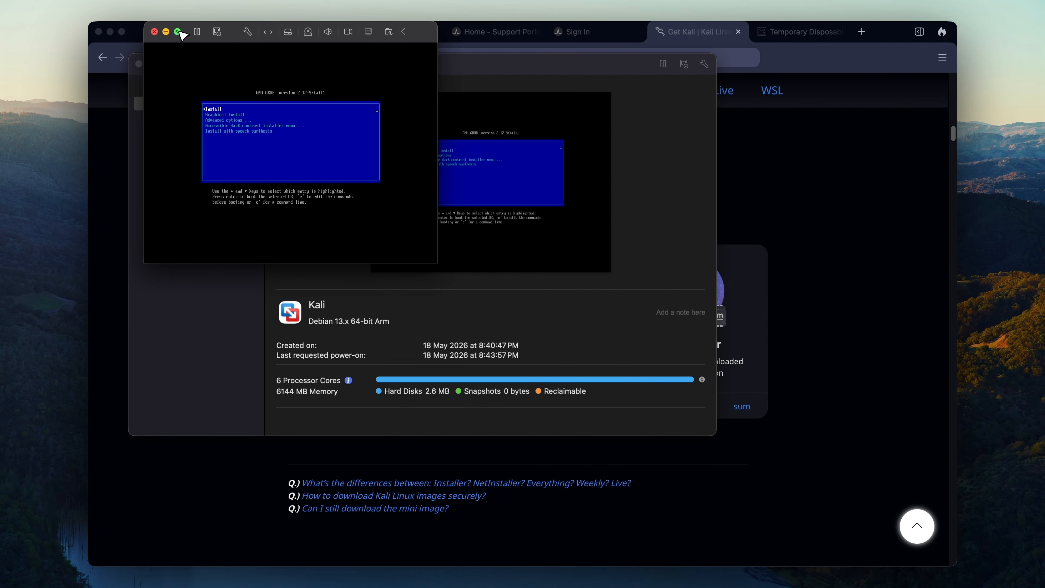
left_click(179, 32)
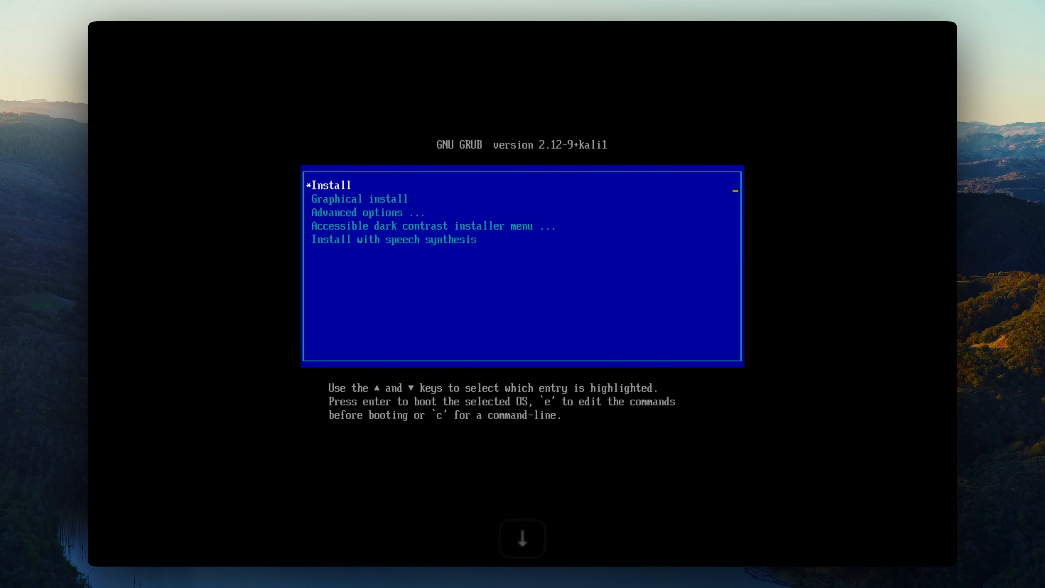
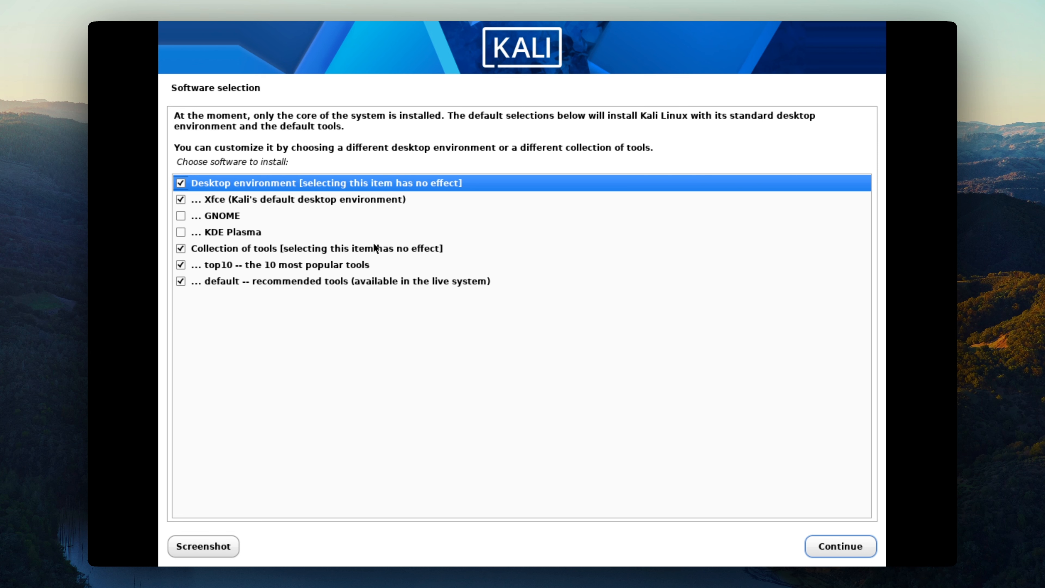
Step: Finish installing the software, reboot, and boot Kali GNU/Linux from the GRUB menu
left_click(846, 546)
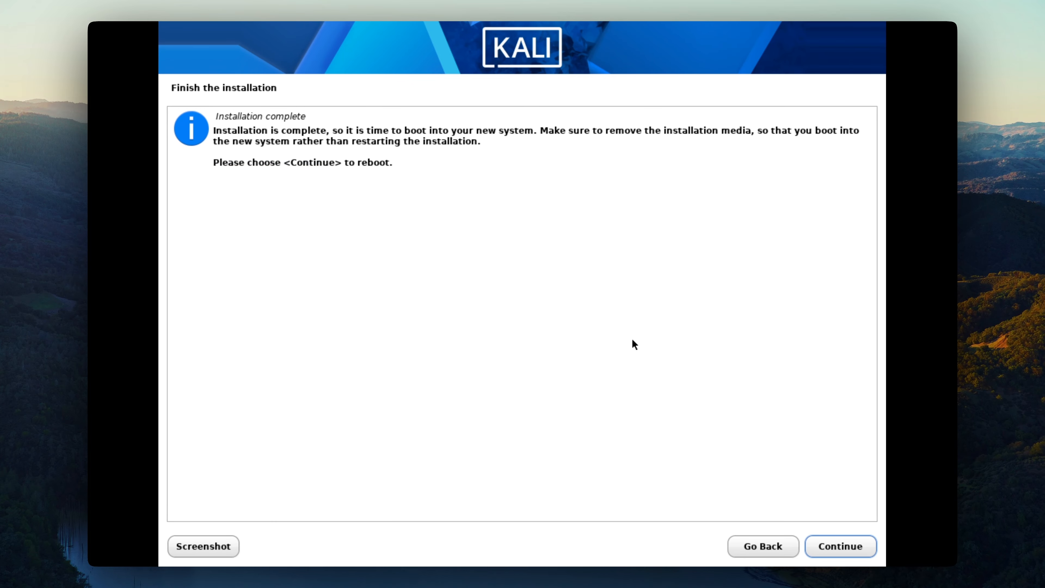
left_click(837, 544)
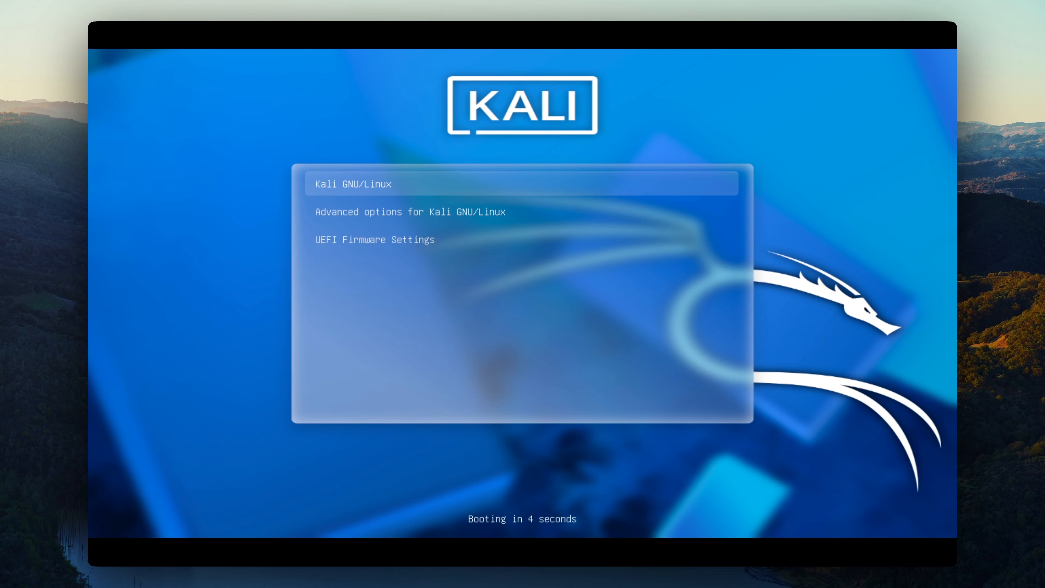
key("Return")
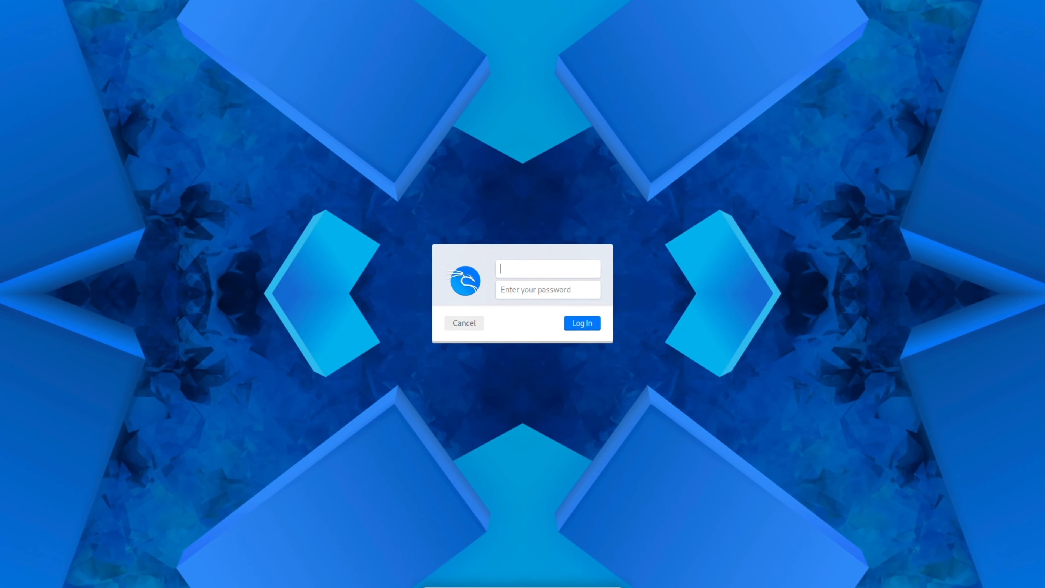
Step: Log in to Kali with the kali username and the account password
type("kali")
key("Return")
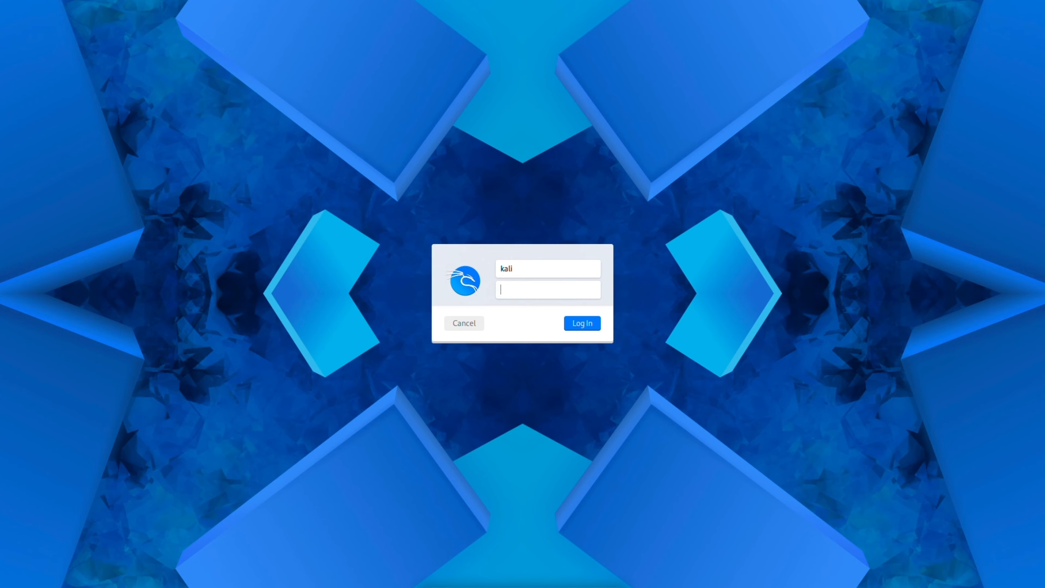
key("Return")
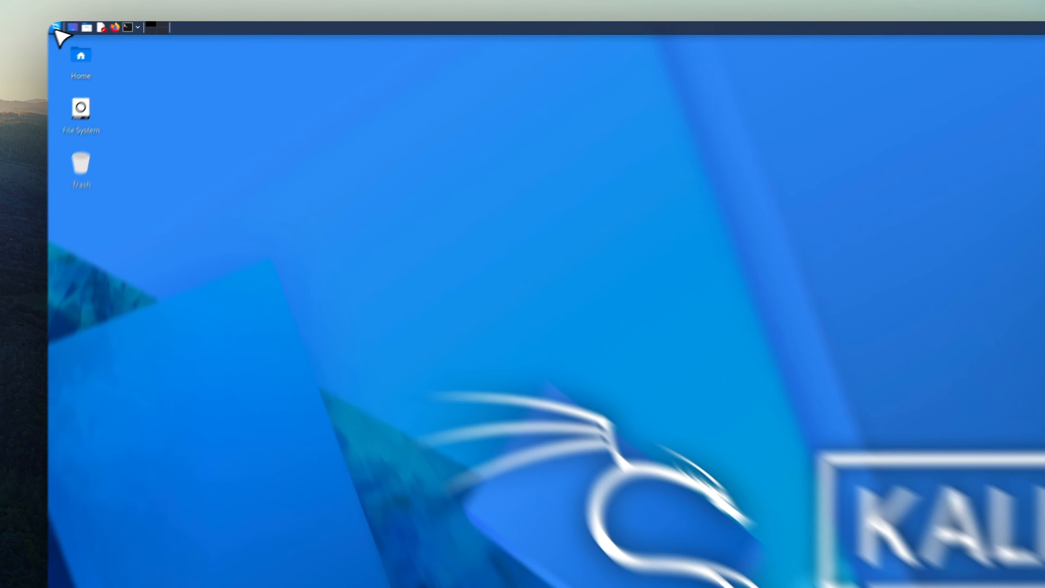
Step: Enable Kali HiDPI Mode by searching 'hidpi' in the Applications menu and confirming Yes
left_click(92, 25)
type("hidpi")
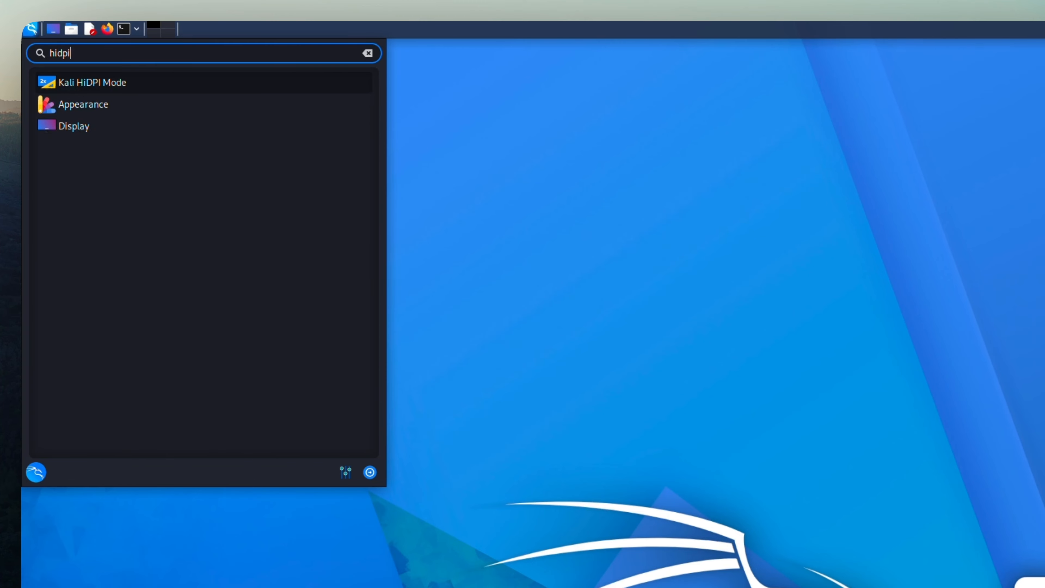
key("Return")
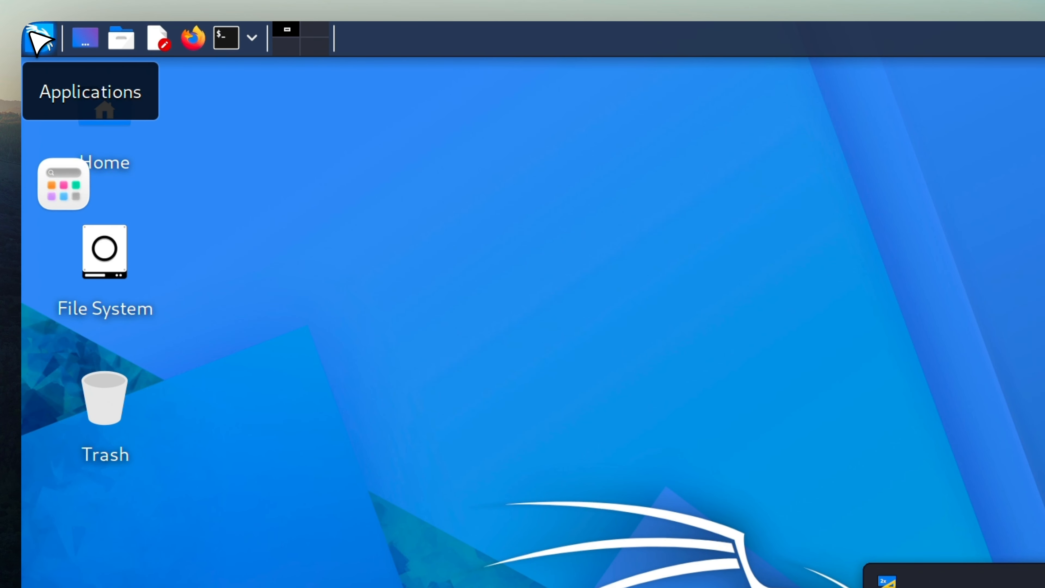
left_click(693, 373)
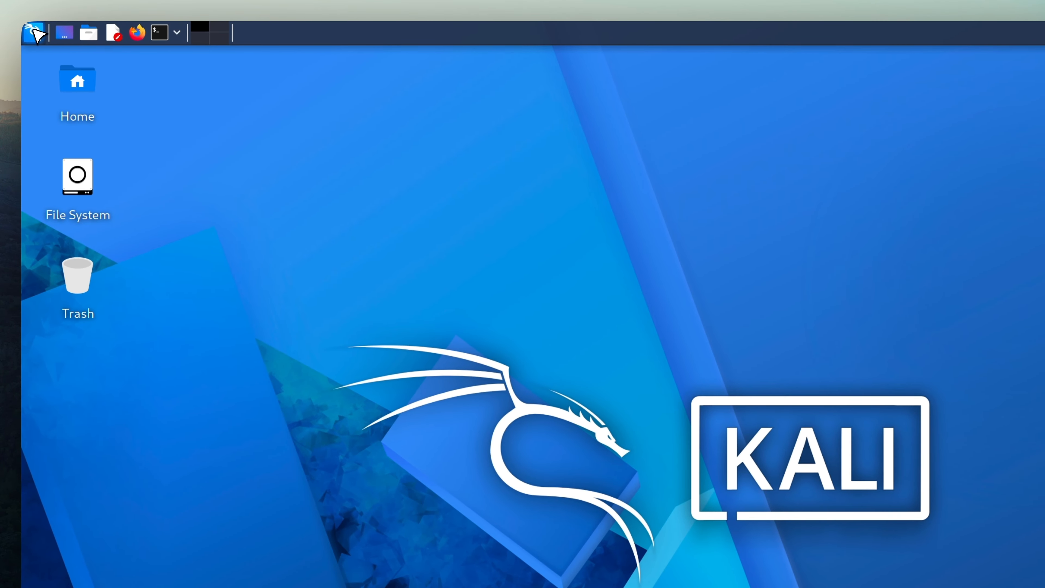
left_click(34, 31)
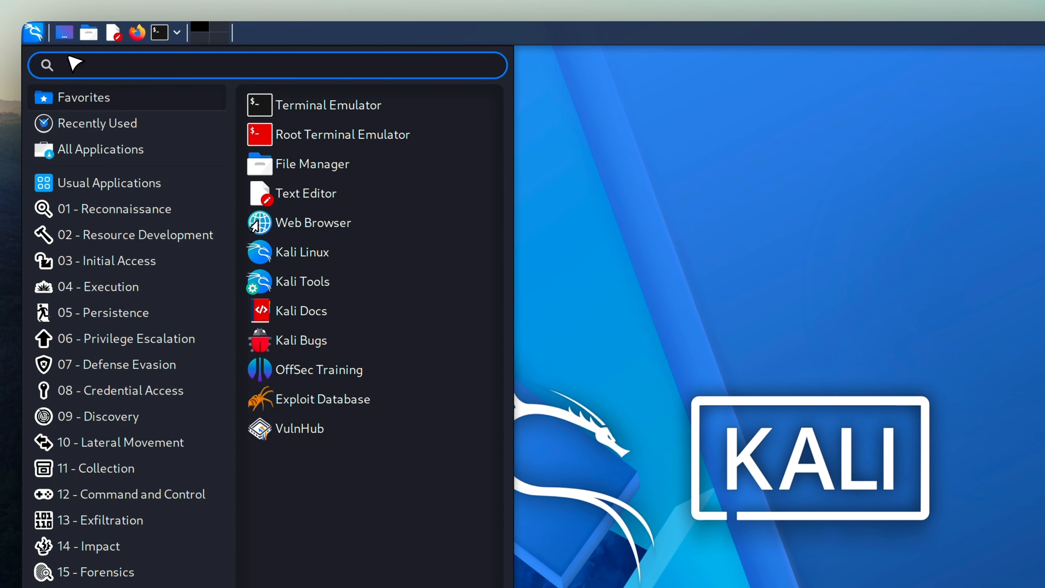
type("kali")
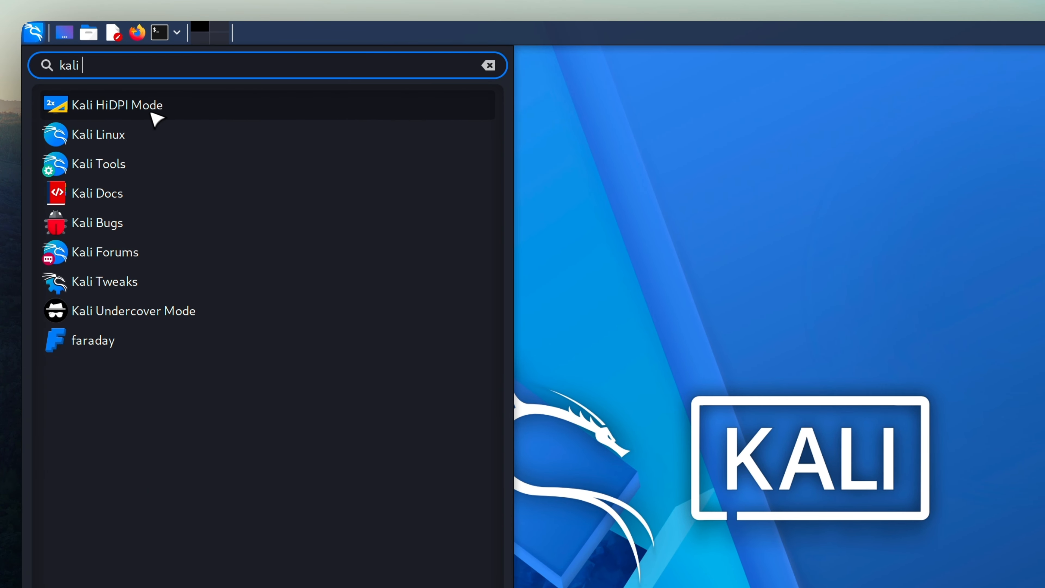
left_click(530, 214)
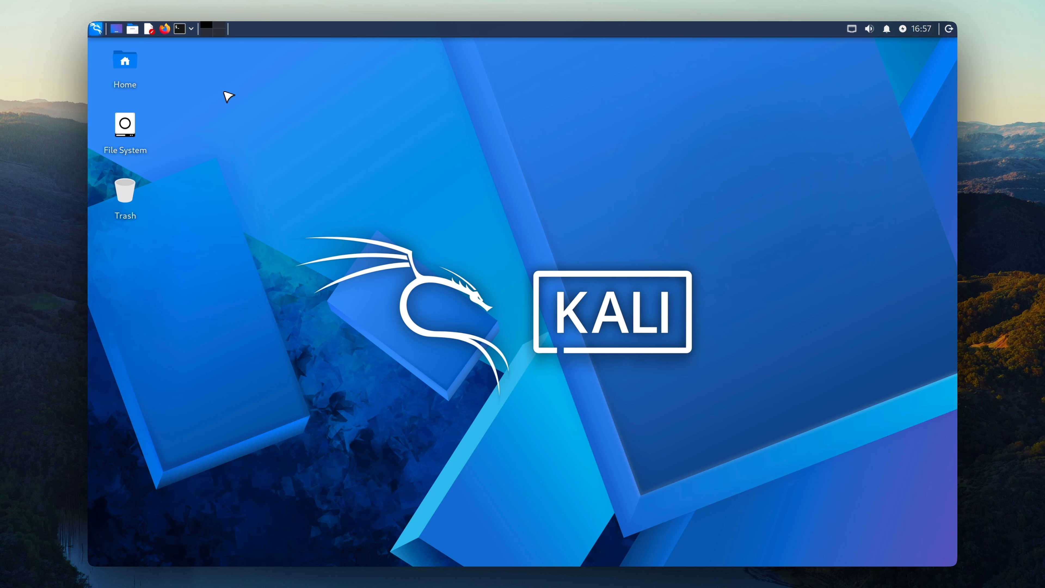
Step: Run 'sudo apt update' in a new terminal, which reports 1356 upgradable packages
left_click(180, 29)
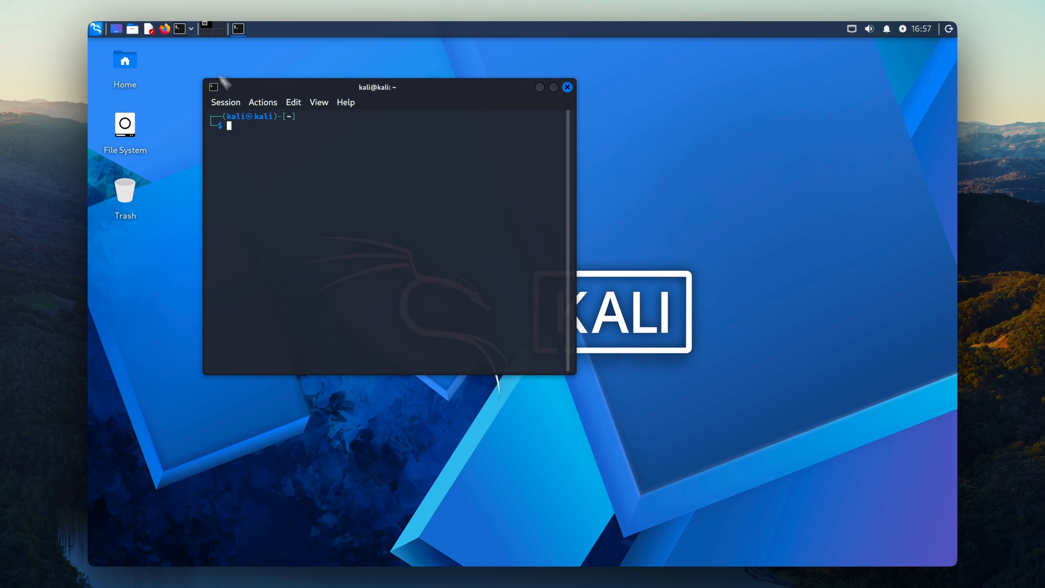
type("sudo apt update")
key("Return")
key("Return")
key("Return")
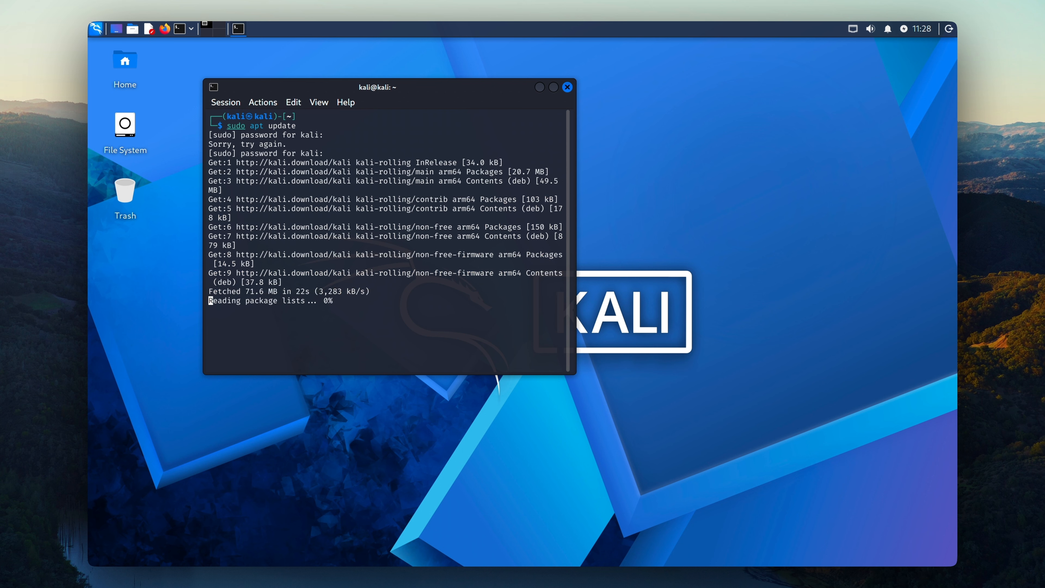
Step: Run 'sudo apt upgrade' and answer Y to install the 2,050 MB of upgrades
type("sudo apt")
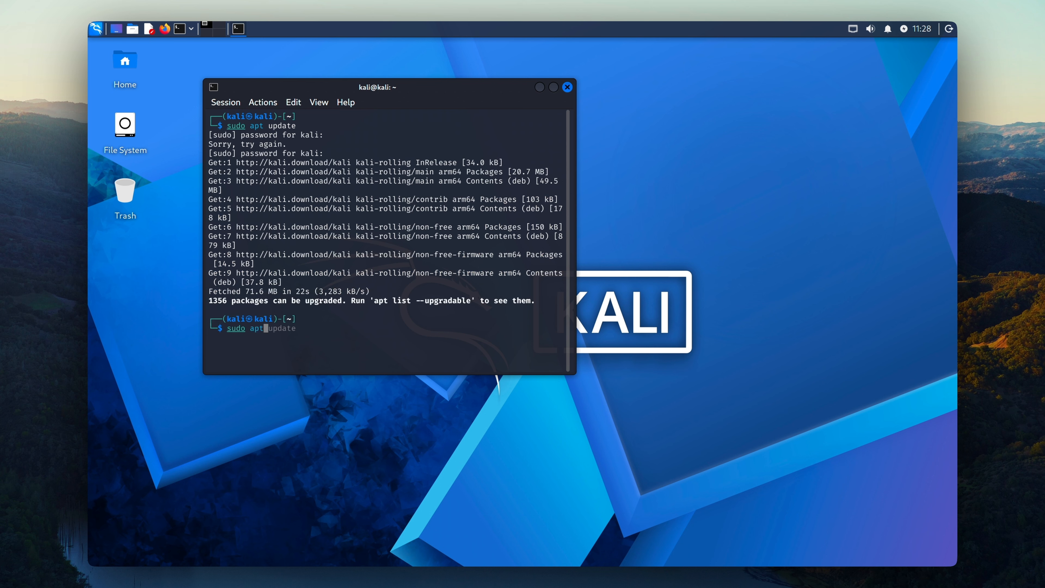
type(" upgrade")
key("Return")
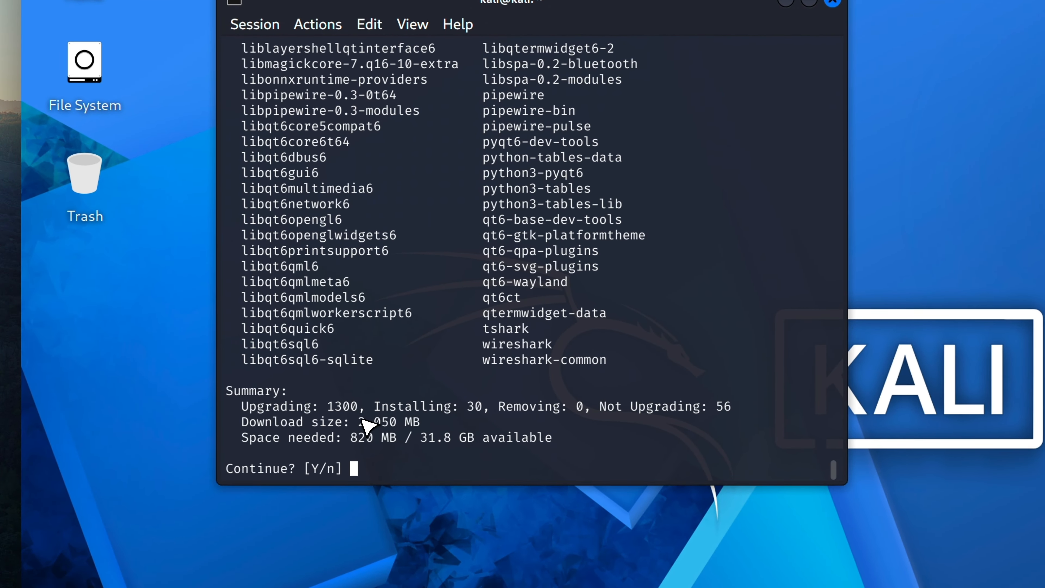
left_click_drag(287, 337, 316, 338)
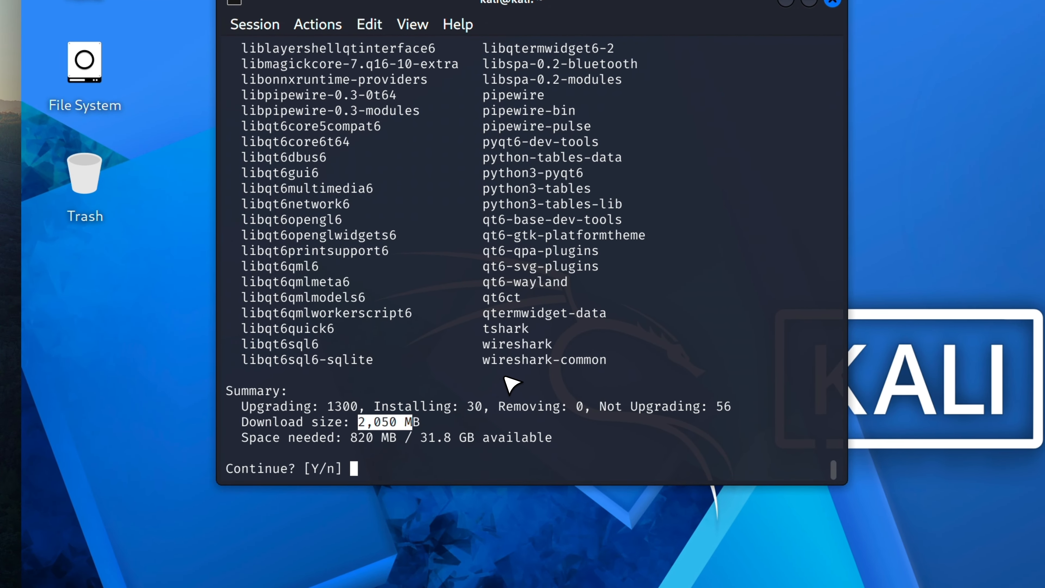
scroll(510, 383, "up", 10)
scroll(510, 383, "up", 3)
scroll(510, 383, "down", 12)
type("Y")
key("Return")
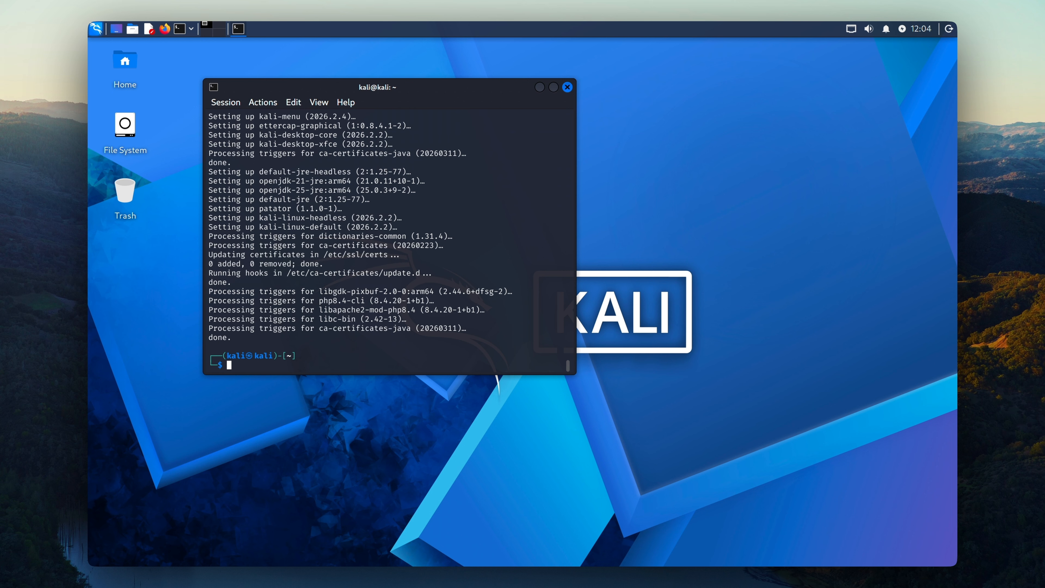
Step: Run 'sudo apt install open-vm-tools' with the sudo password, then clear the terminal
type("sudo pa")
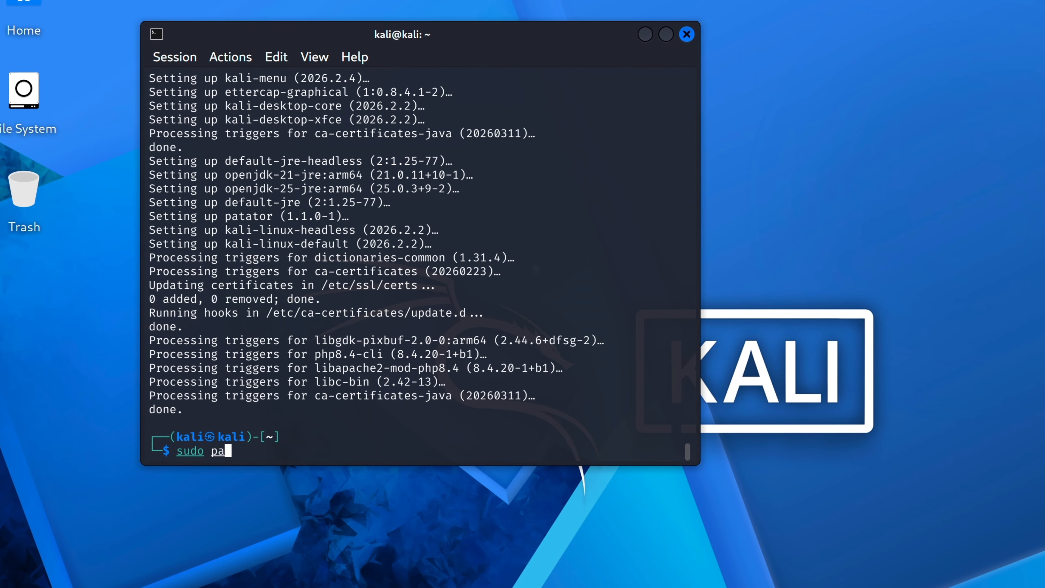
key("BackSpace")
key("BackSpace")
type("apt install open-vm-tools")
key("Return")
type("kali")
key("Return")
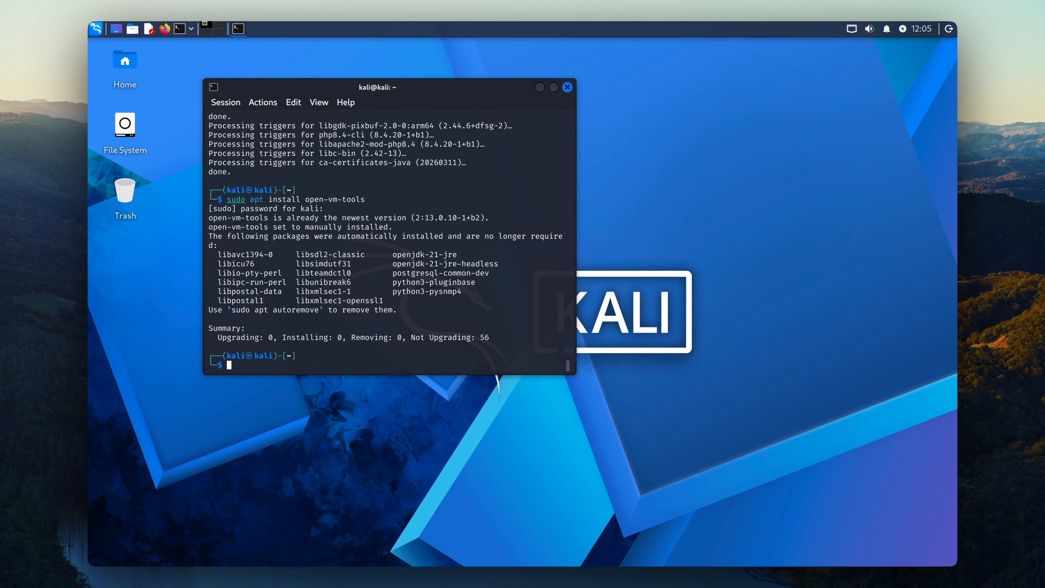
key("ctrl+l")
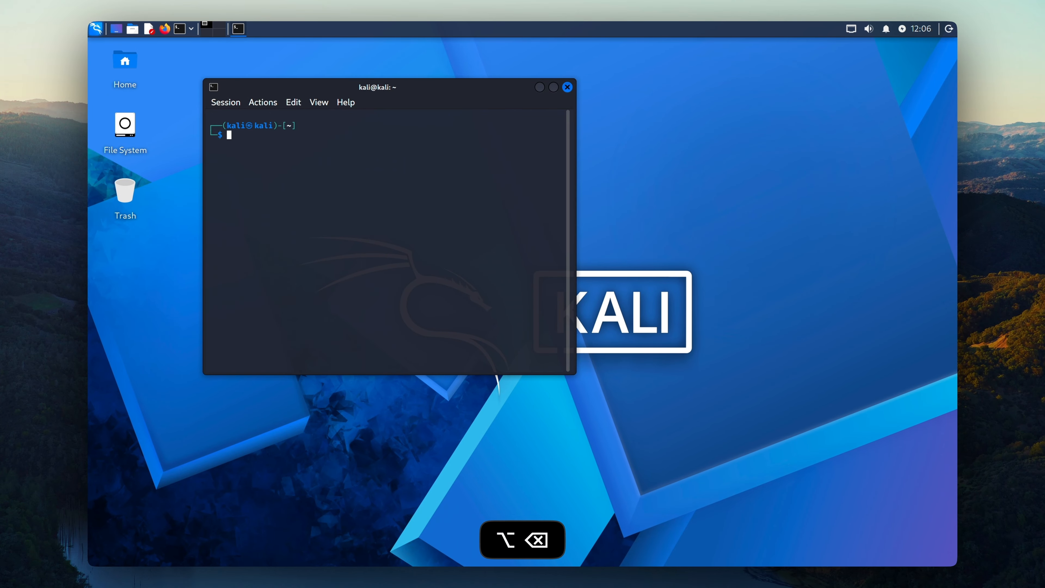
Step: Launch kali-tweaks and run the VMware configuration under Virtualization
type("kali-tweaks")
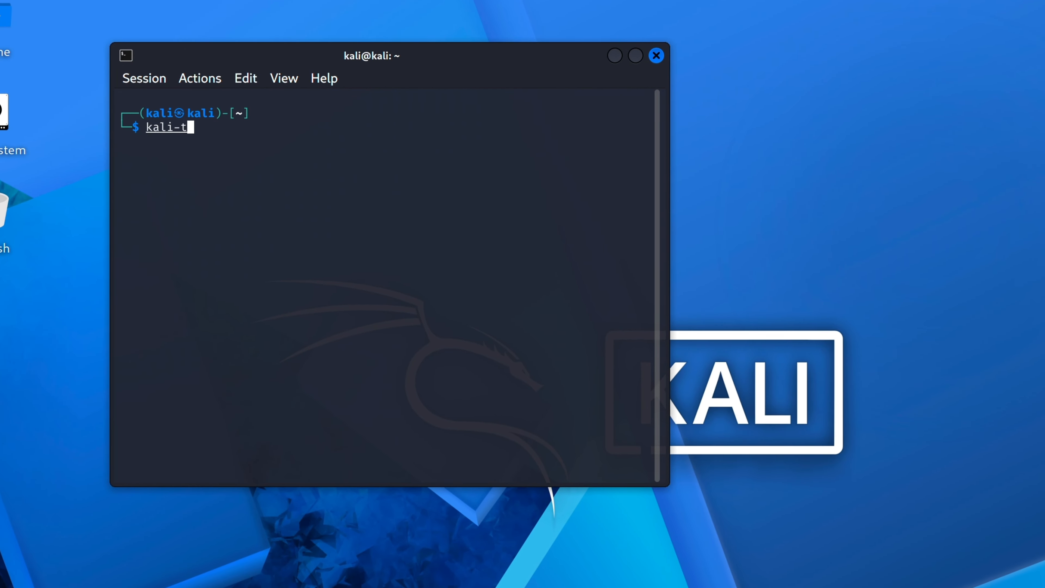
key("Return")
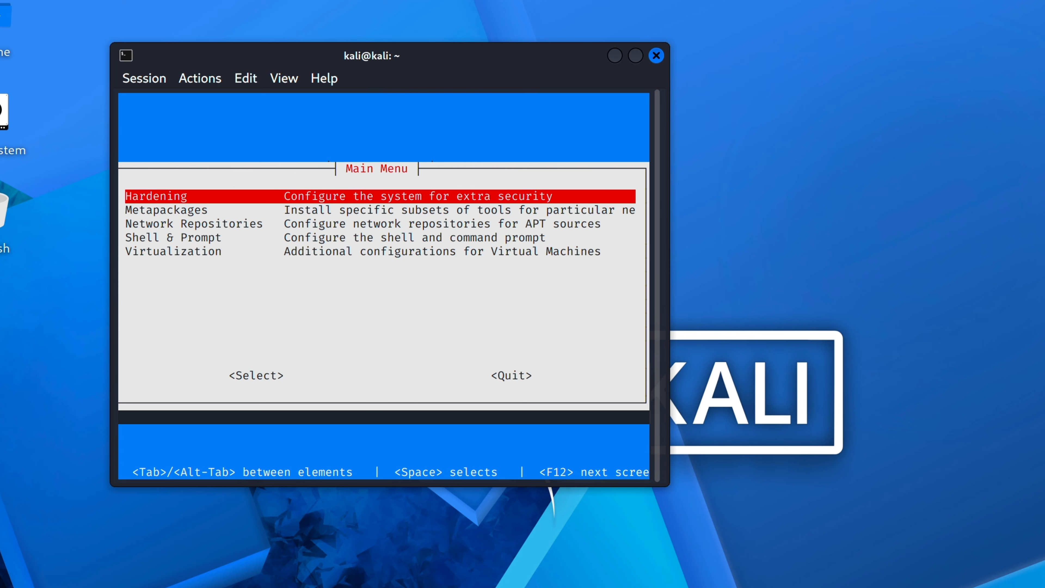
key("Down")
key("Down")
key("Down")
key("Down")
key("Return")
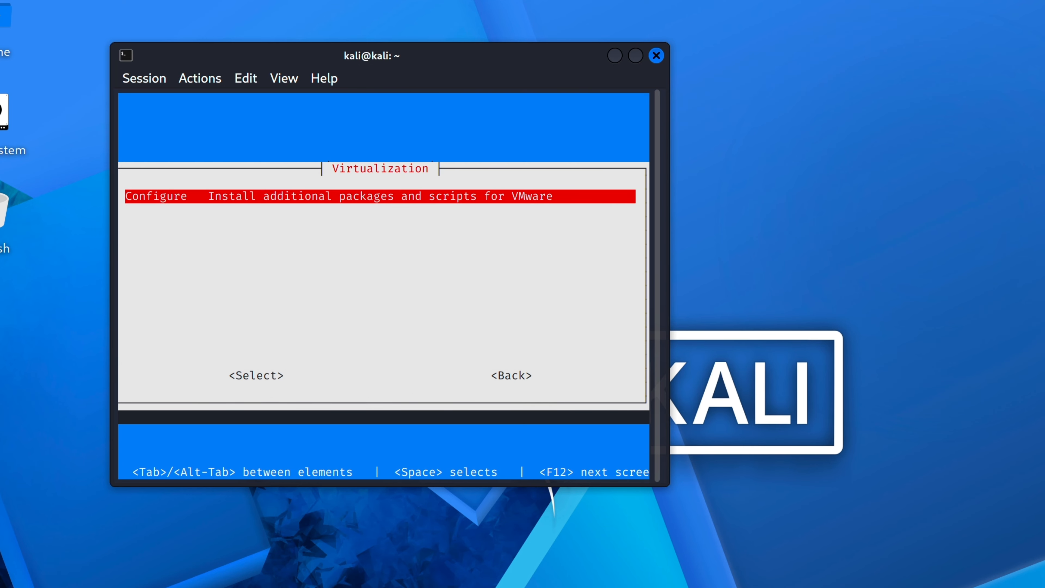
key("Return")
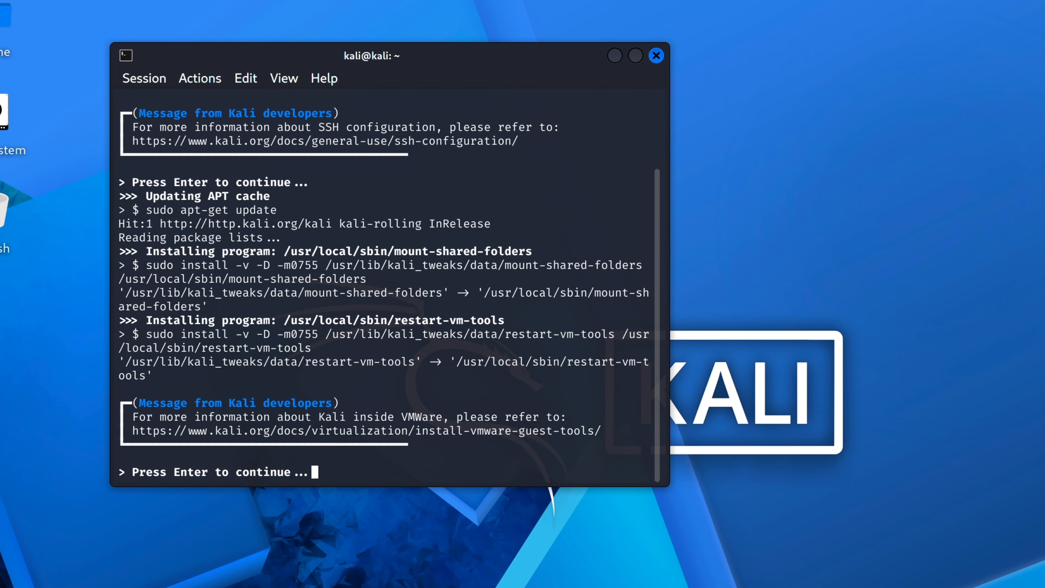
key("Return")
Step: Browse the Metapackages checklist, leave it unchanged, and select Virtualization again
key("Down")
key("Down")
key("Down")
key("Down")
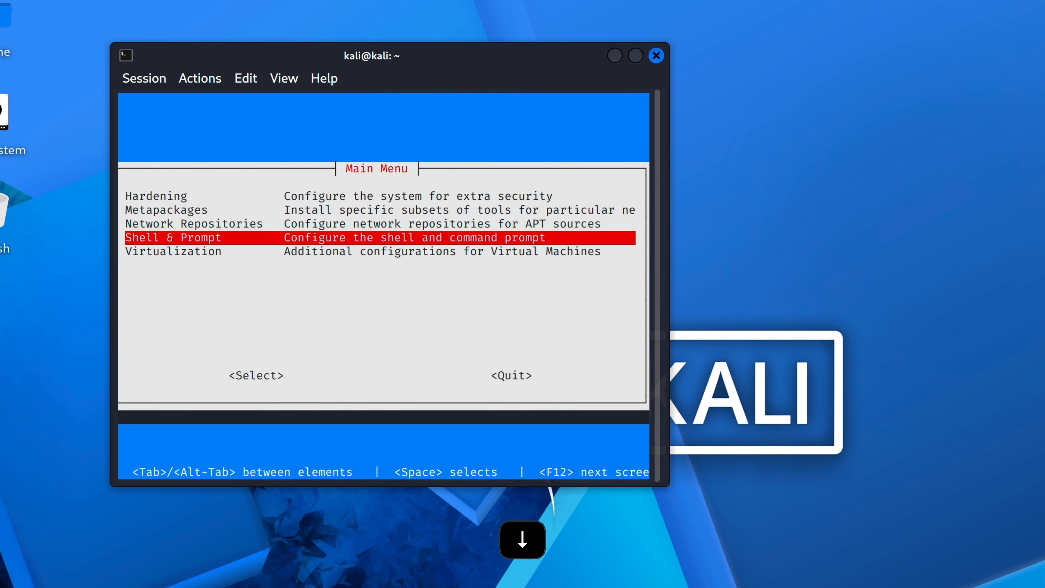
key("Up")
key("Up")
key("Up")
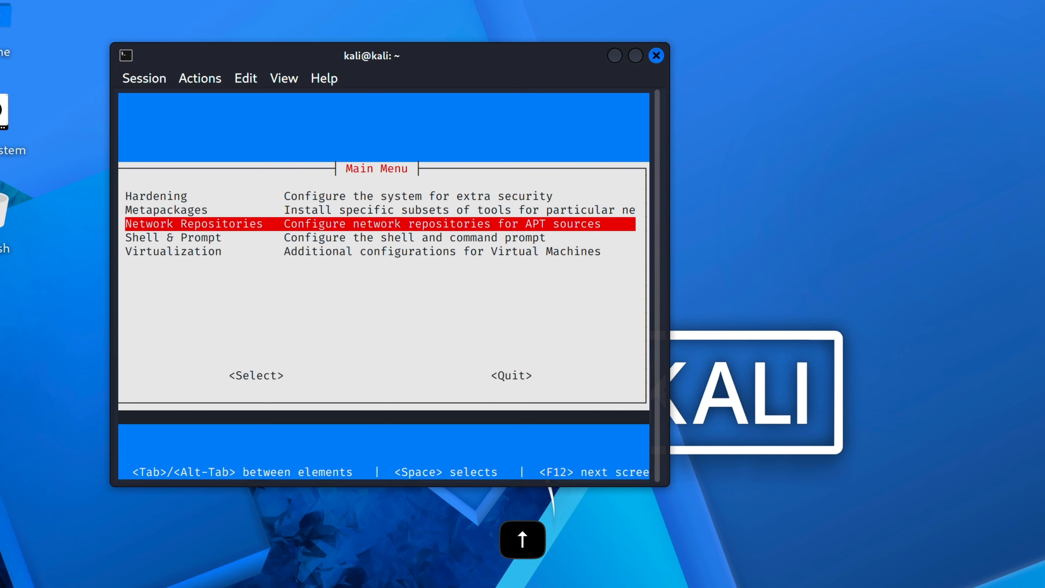
key("Return")
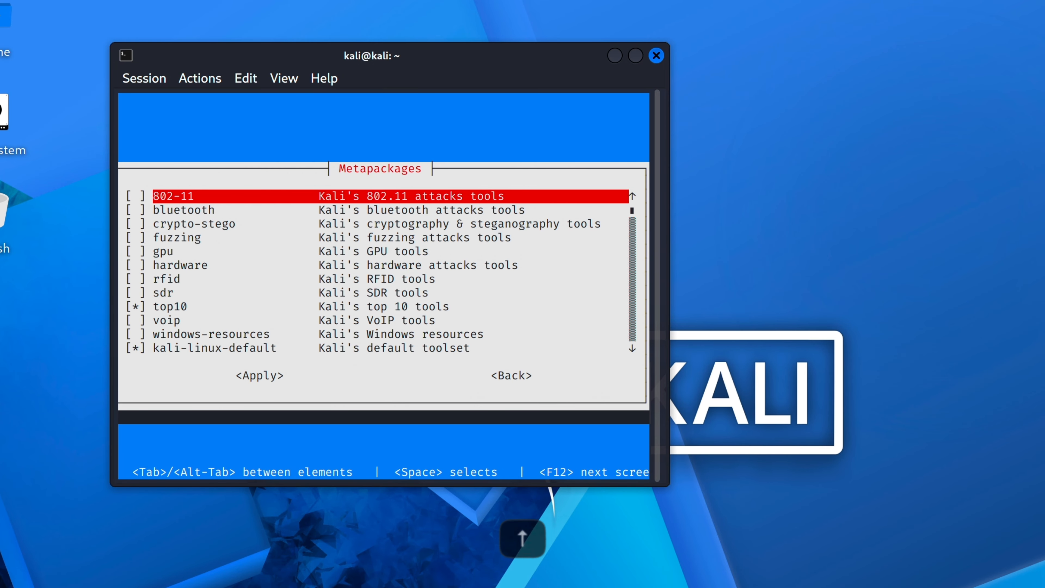
key("Down")
key("Down")
key("Up")
key("Up")
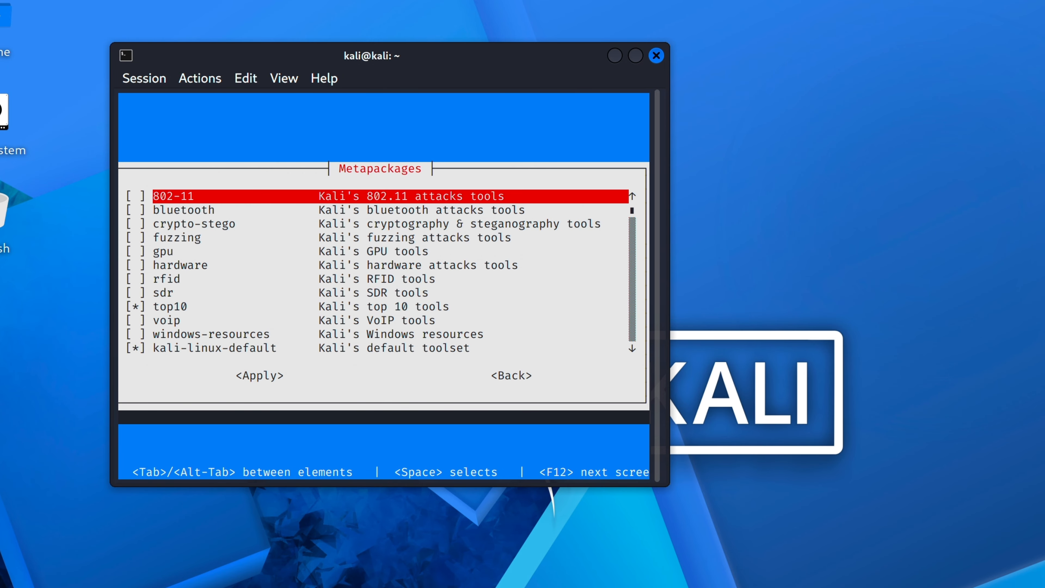
key("Down")
key("Down")
key("Down")
key("Down")
key("Down")
key("Down")
key("Down")
key("Down")
key("Down")
key("Down")
key("Down")
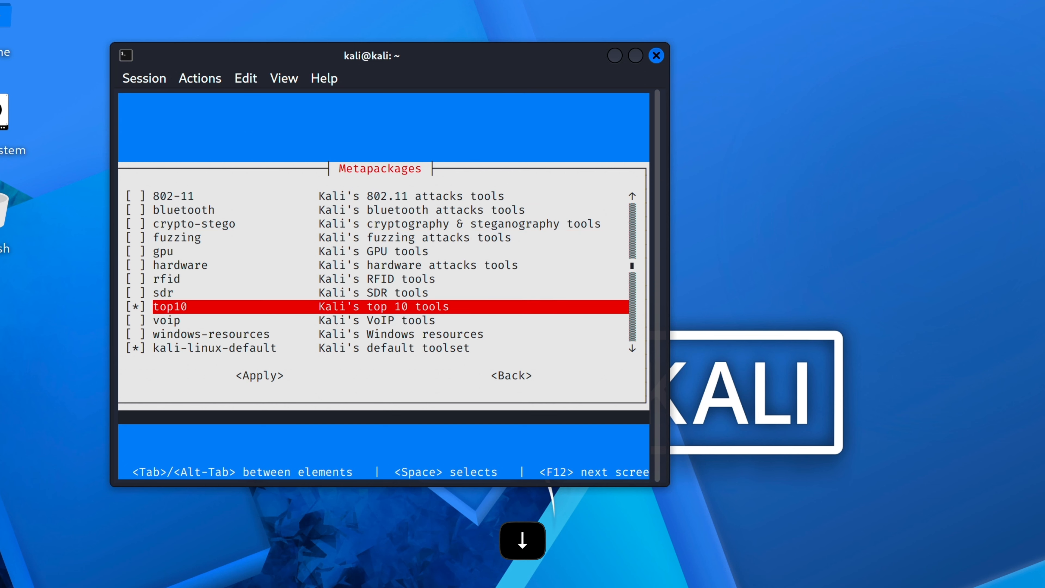
key("Down")
key("Down")
key("Down")
key("Down")
key("Down")
key("Down")
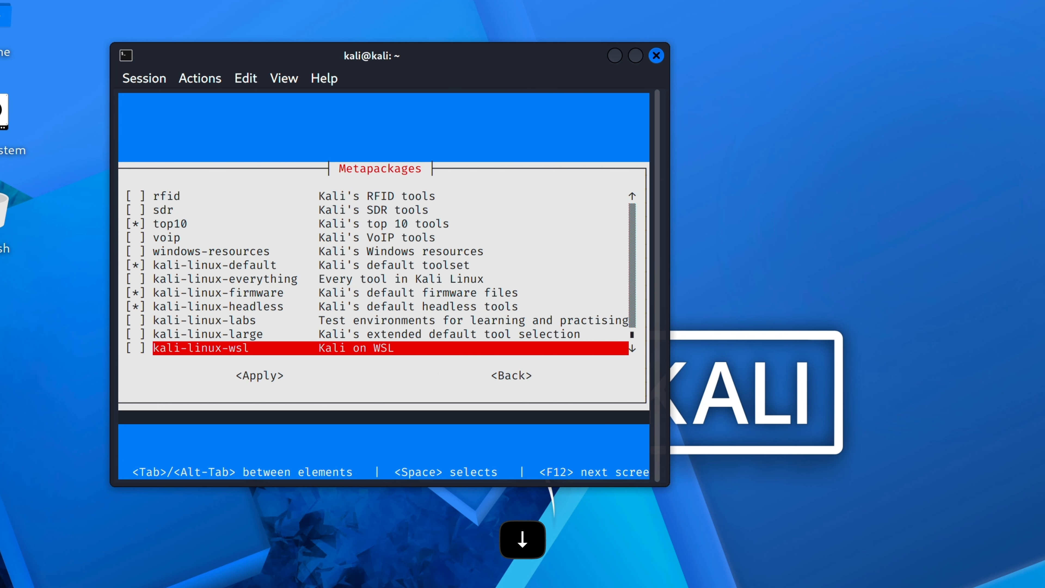
key("Escape")
key("Down")
key("Down")
key("Down")
key("Down")
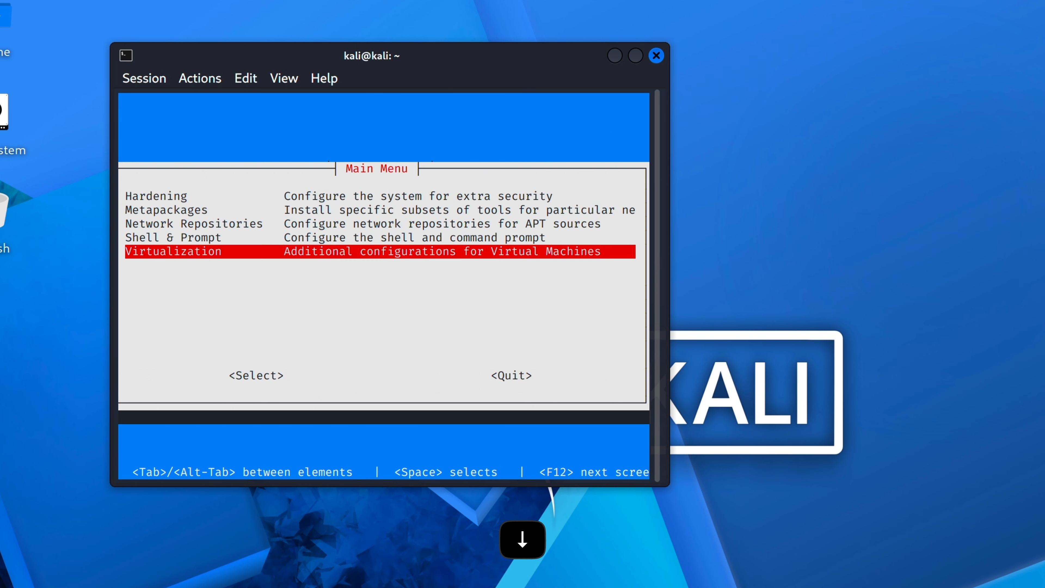
key("Tab")
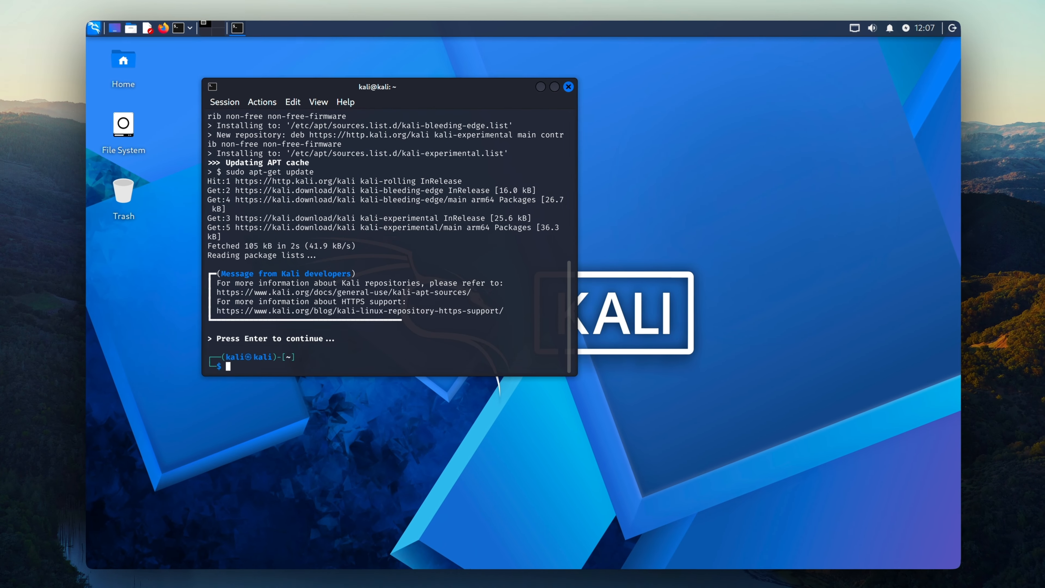
Step: Reboot the Kali VM with the 'reboot' command after fixing the 'rebott' typo
type("rebott")
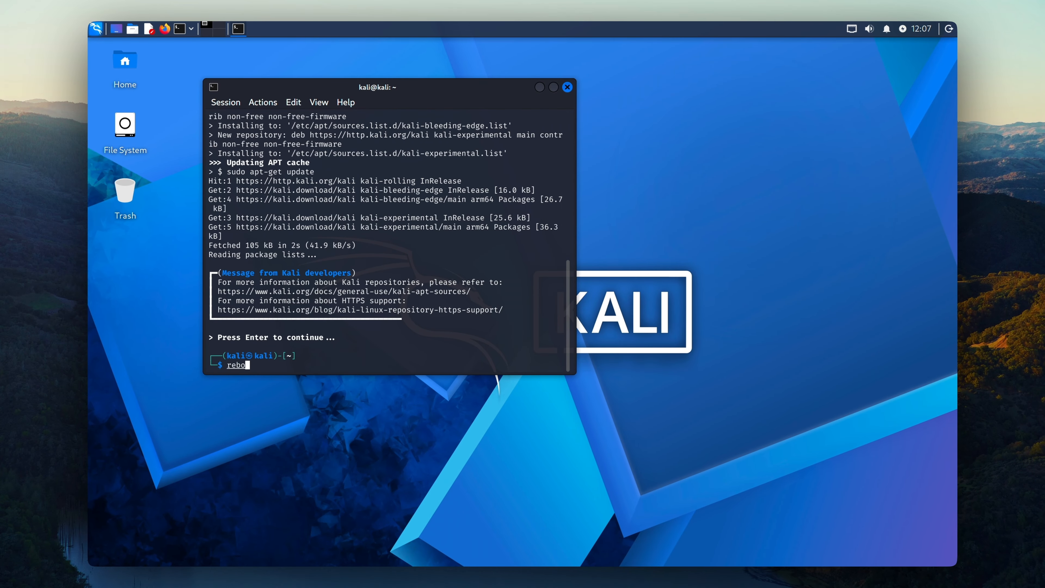
key("Return")
type("reboott")
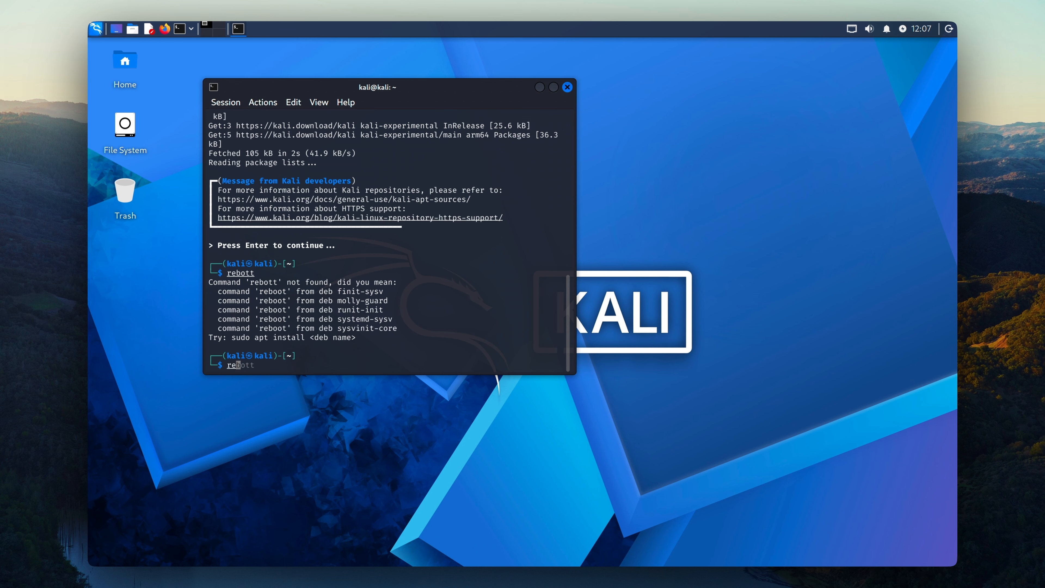
key("Return")
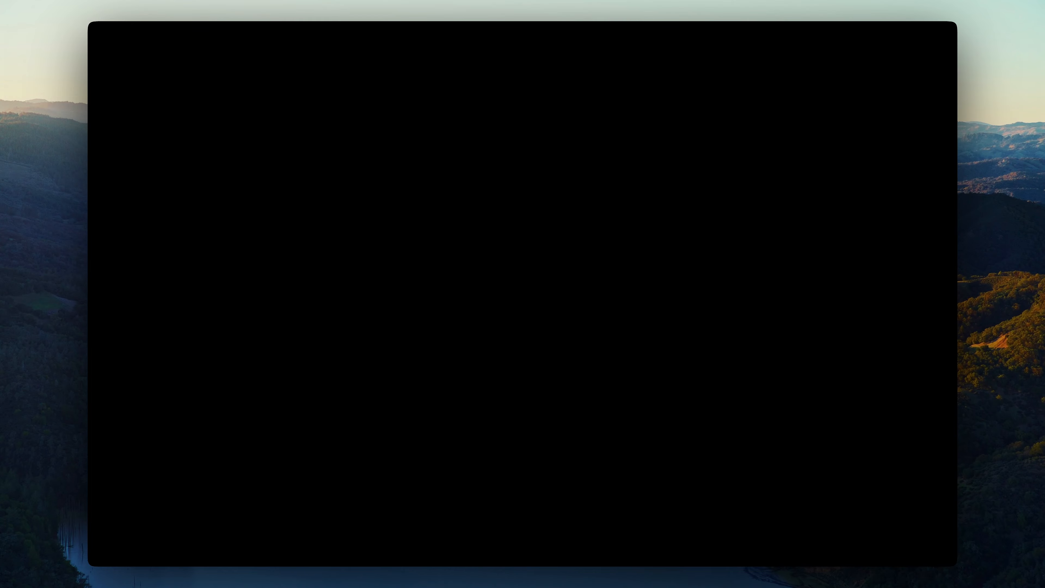
Step: Log back in as kali with the account password, replacing a mistyped username
type("denji")
key("Tab")
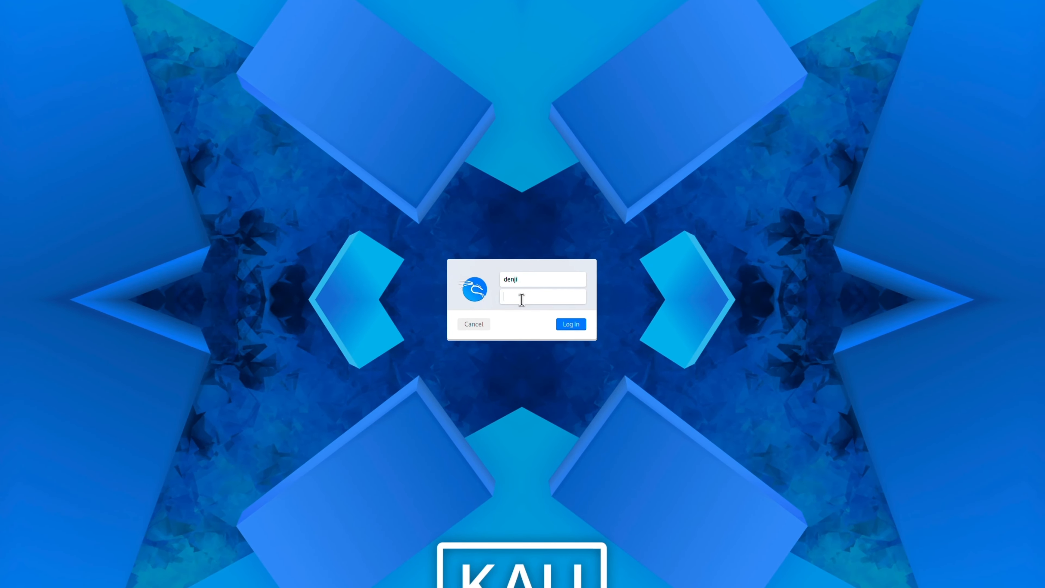
double_click(524, 283)
key("BackSpace")
type("kali")
key("Tab")
type("*******")
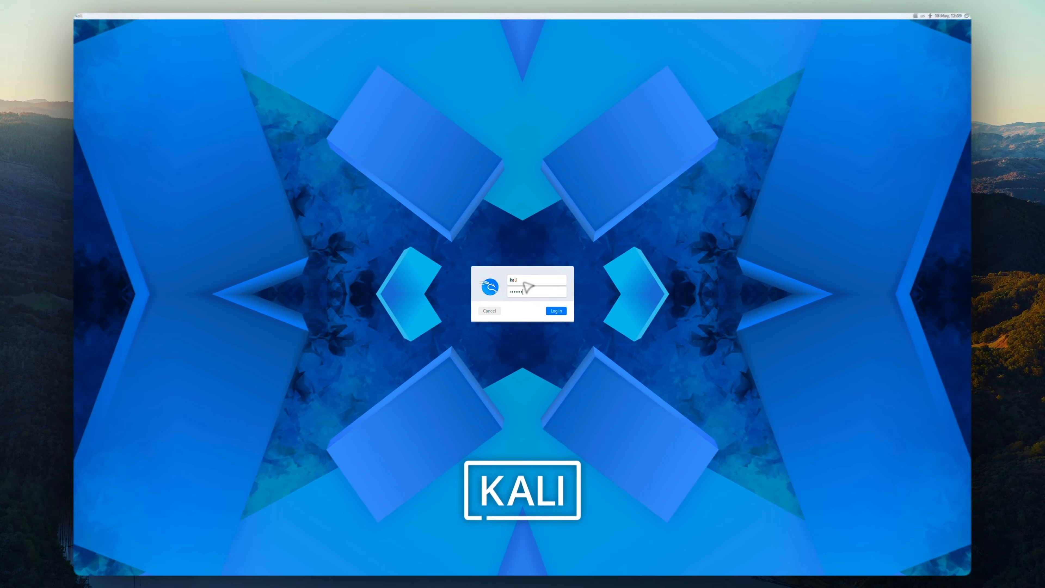
key("Return")
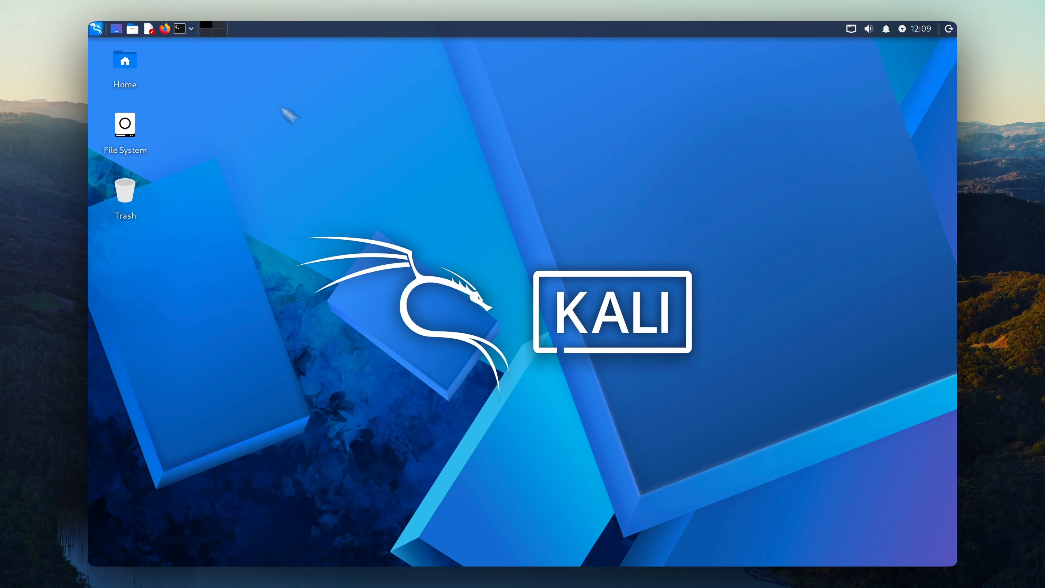
Step: Turn on AutoProtect in the VM's Snapshots window
mouse_move(159, 7)
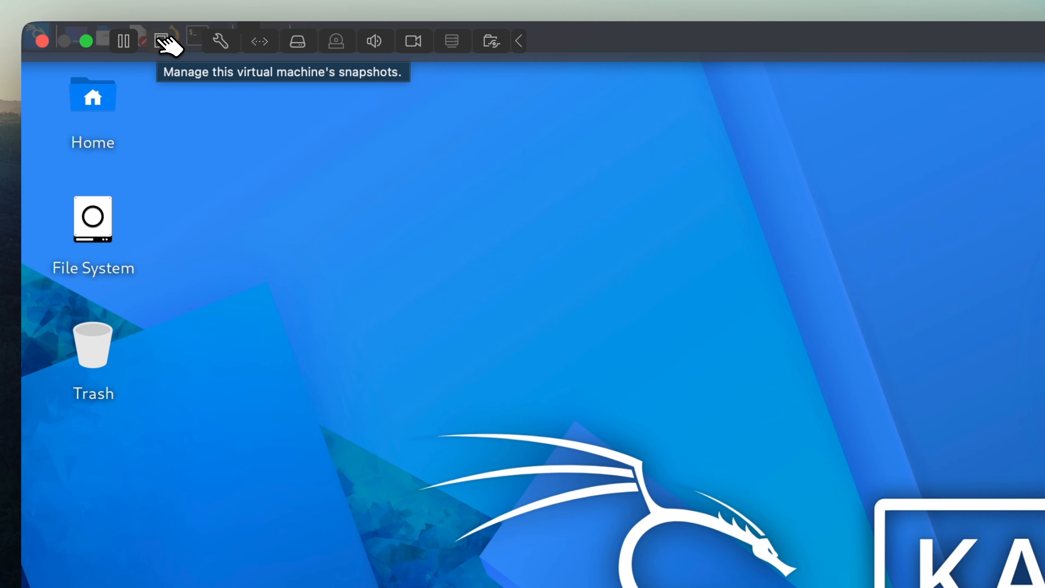
left_click(160, 40)
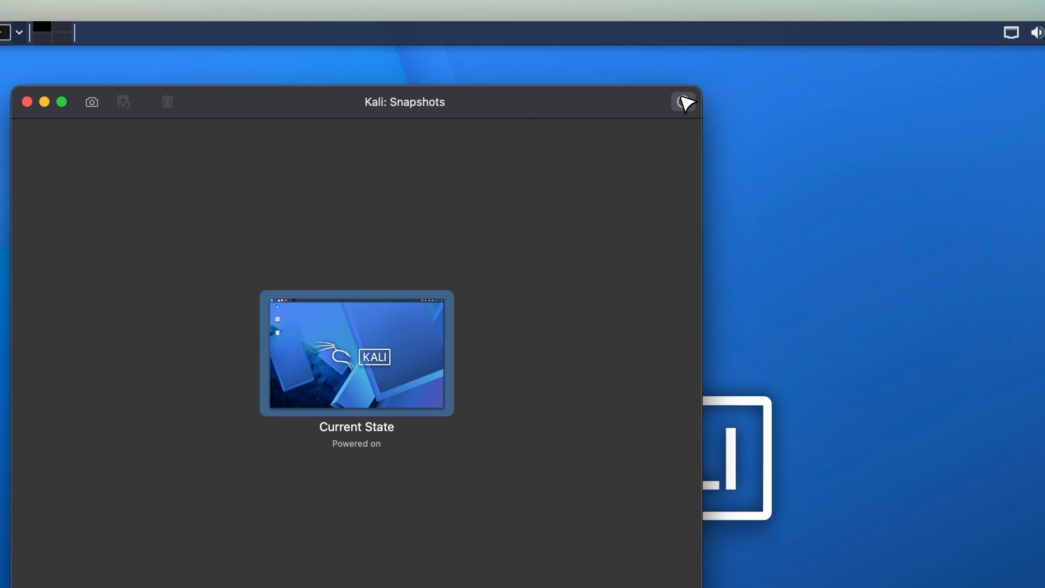
left_click(684, 95)
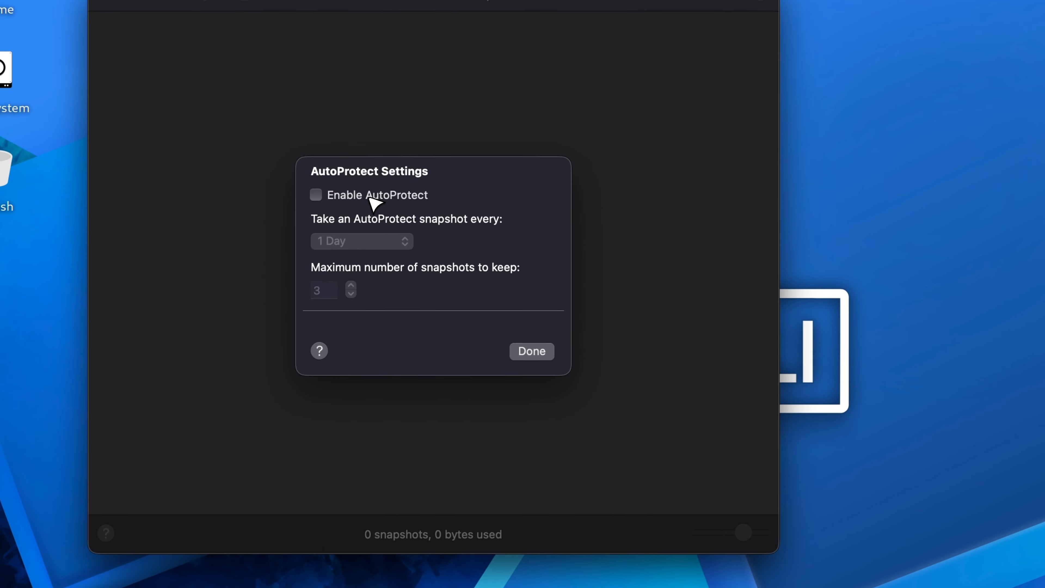
left_click(370, 198)
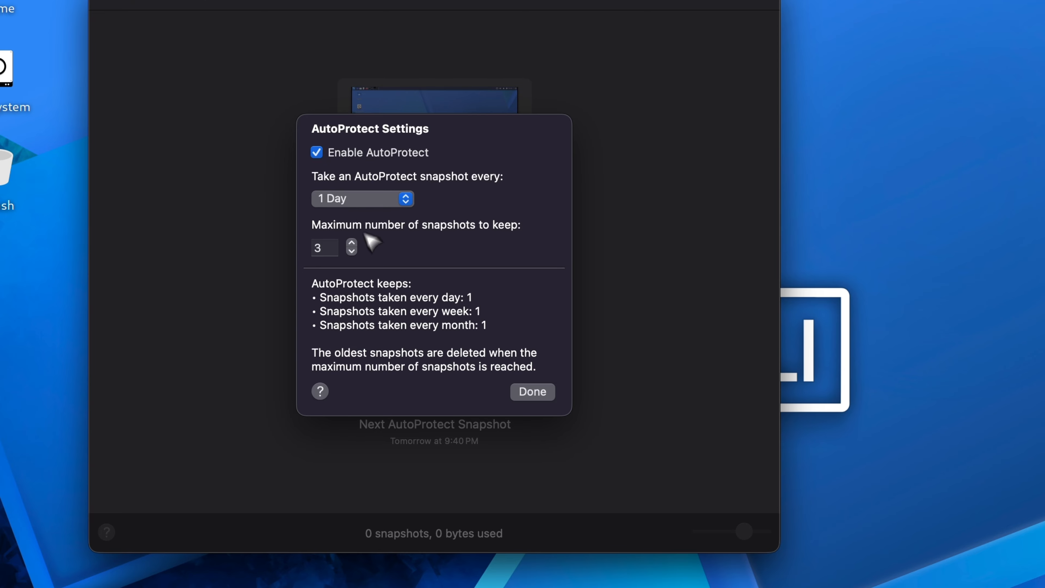
left_click(531, 394)
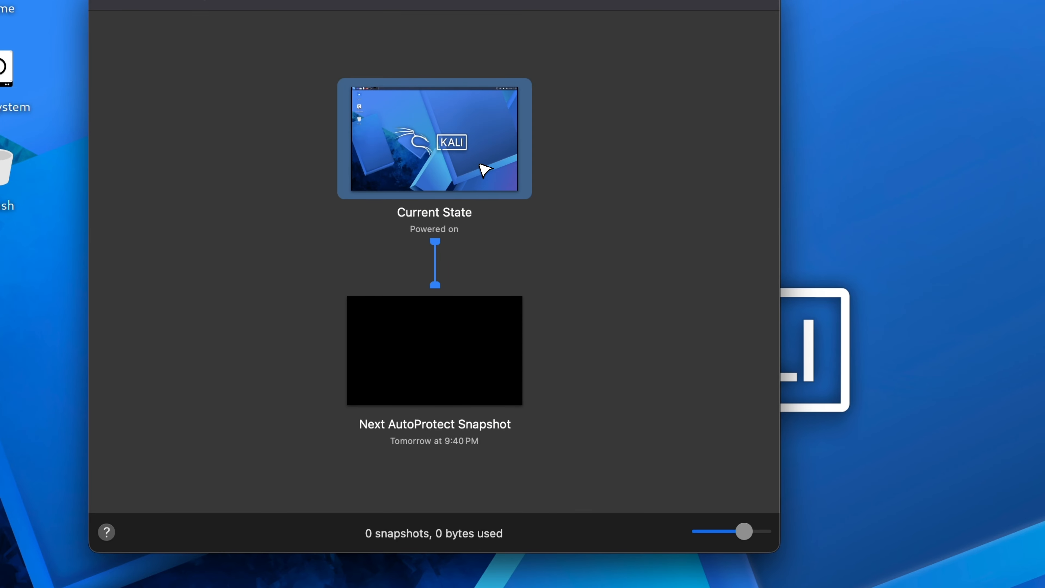
Step: Take a snapshot of the current state named 'Base Install' with the note 'A perfect kali linux setup'
right_click(480, 166)
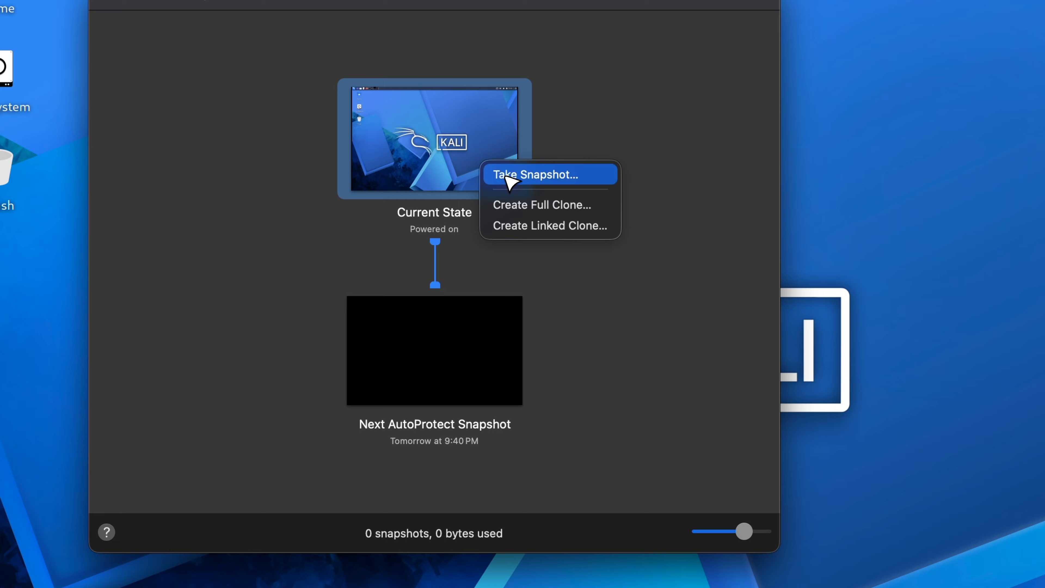
left_click(507, 177)
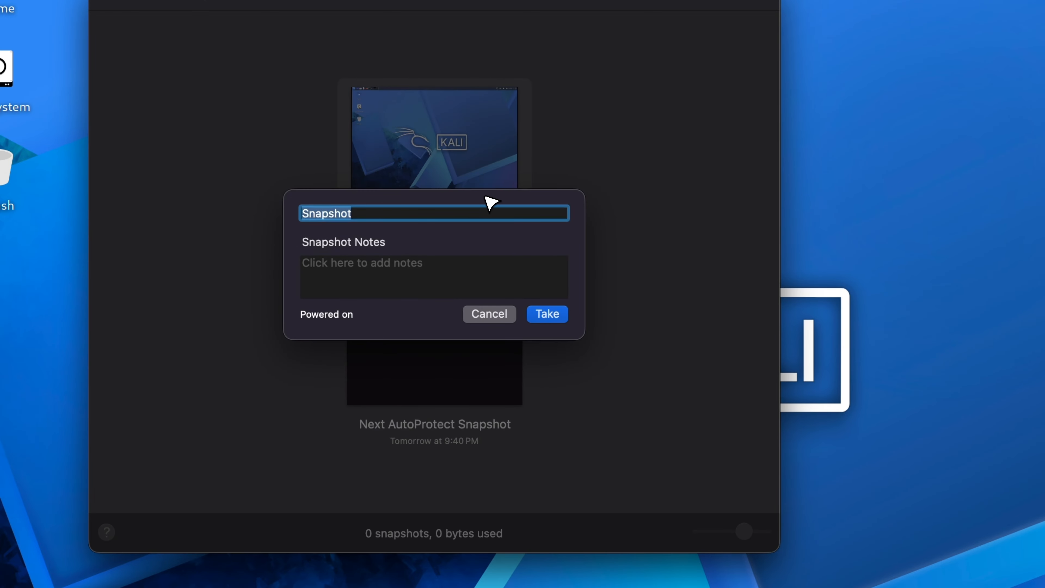
type("Base Install")
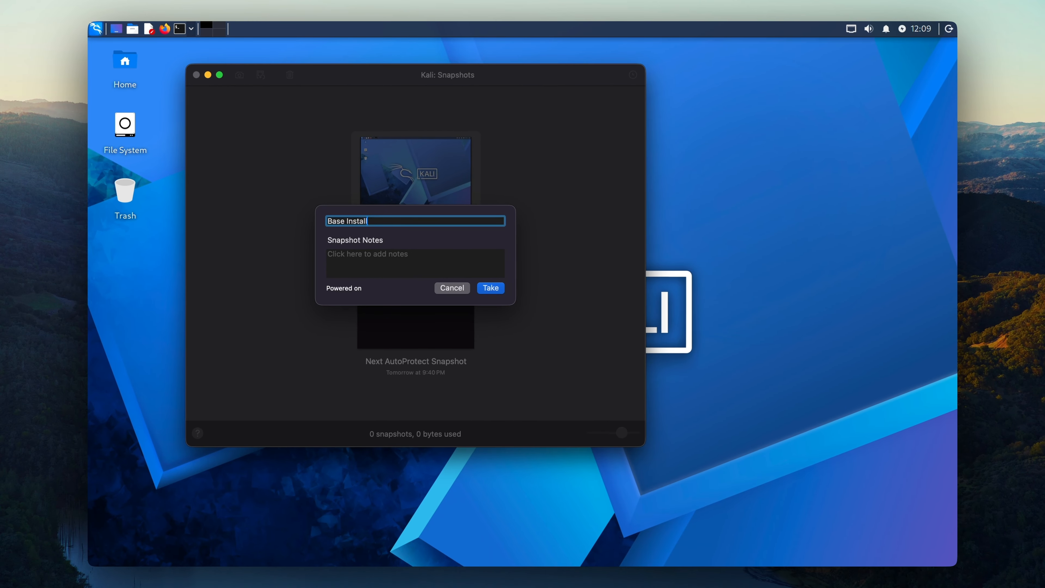
key("Tab")
type("A pe")
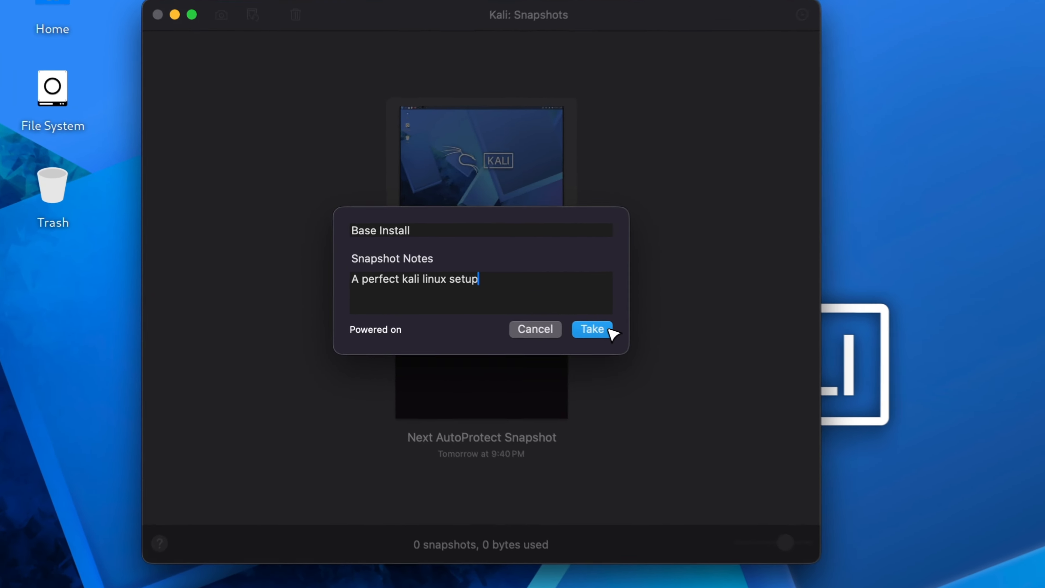
left_click(490, 288)
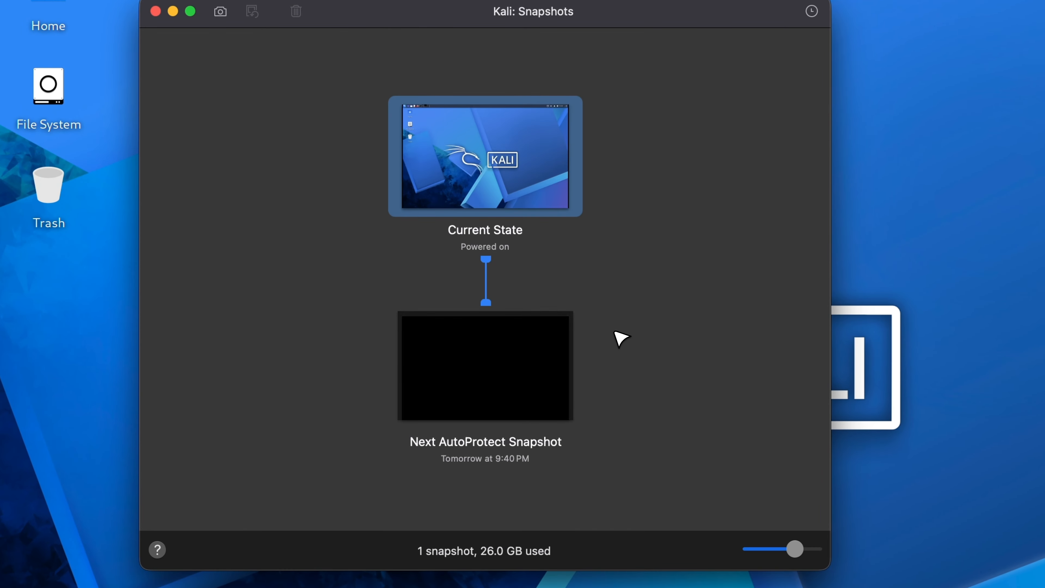
scroll(600, 311, "up", 3)
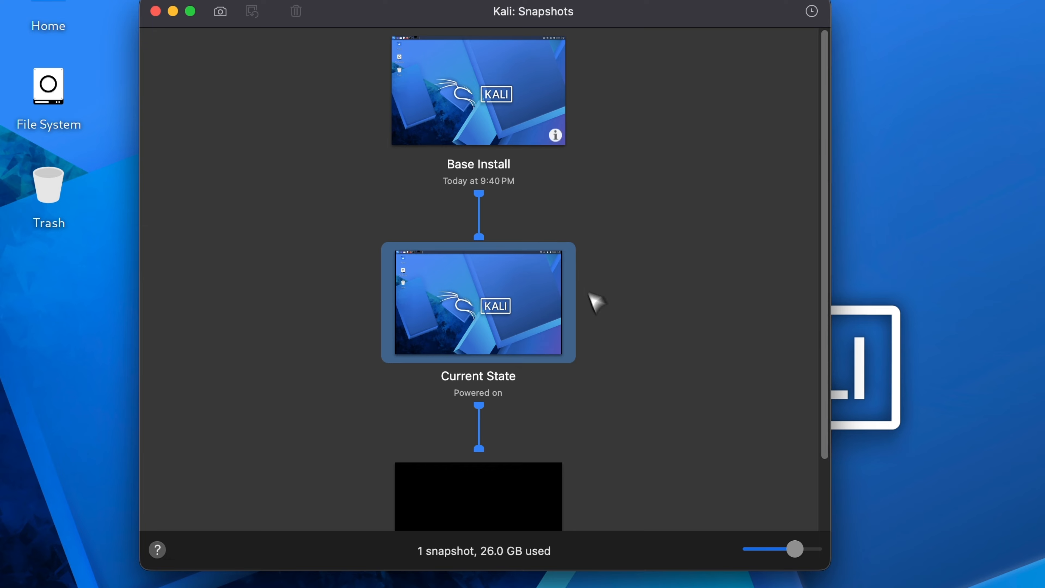
left_click(502, 117)
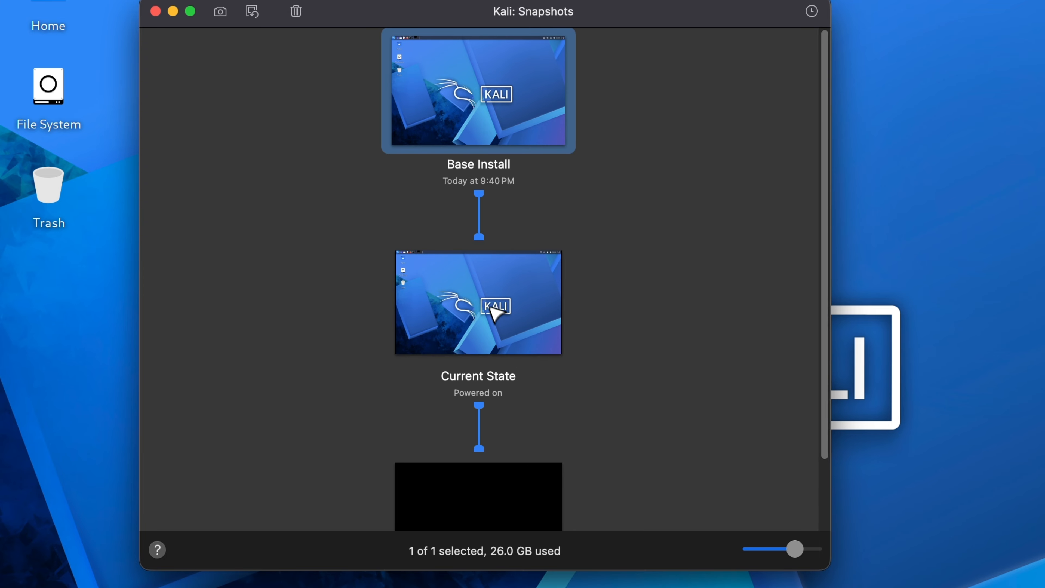
left_click(509, 269)
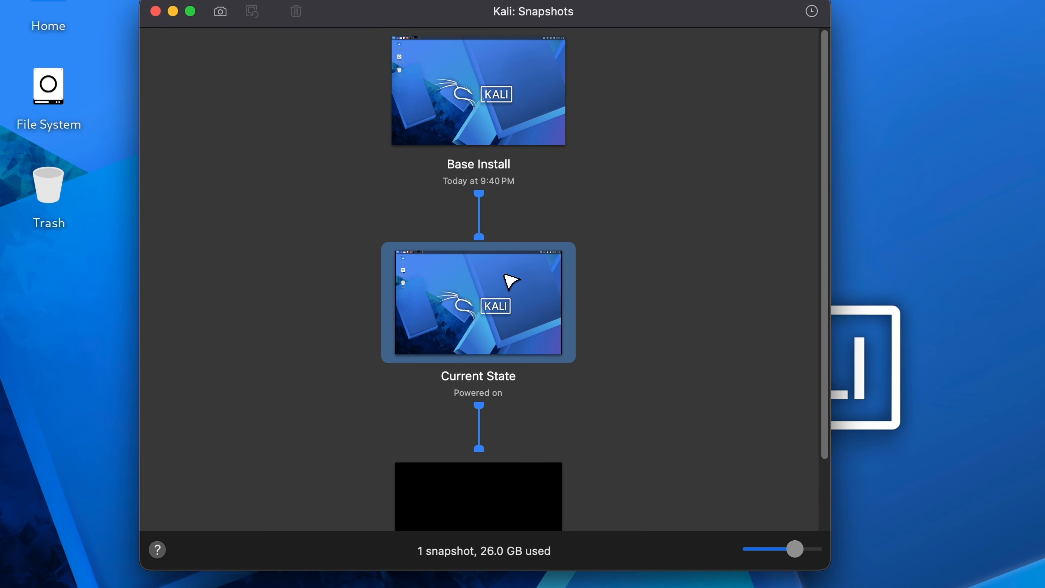
left_click(539, 116)
right_click(526, 109)
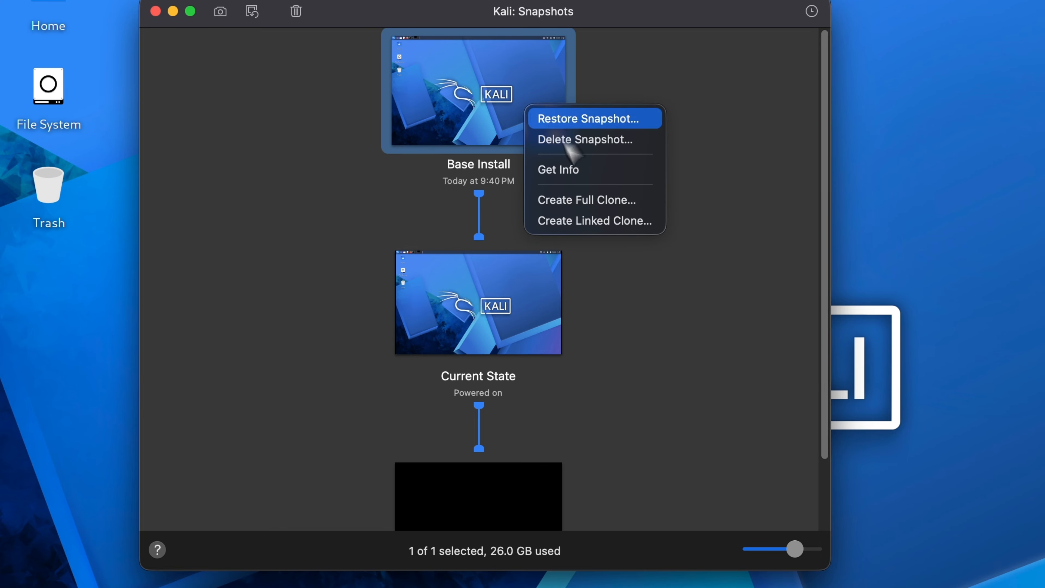
left_click(681, 322)
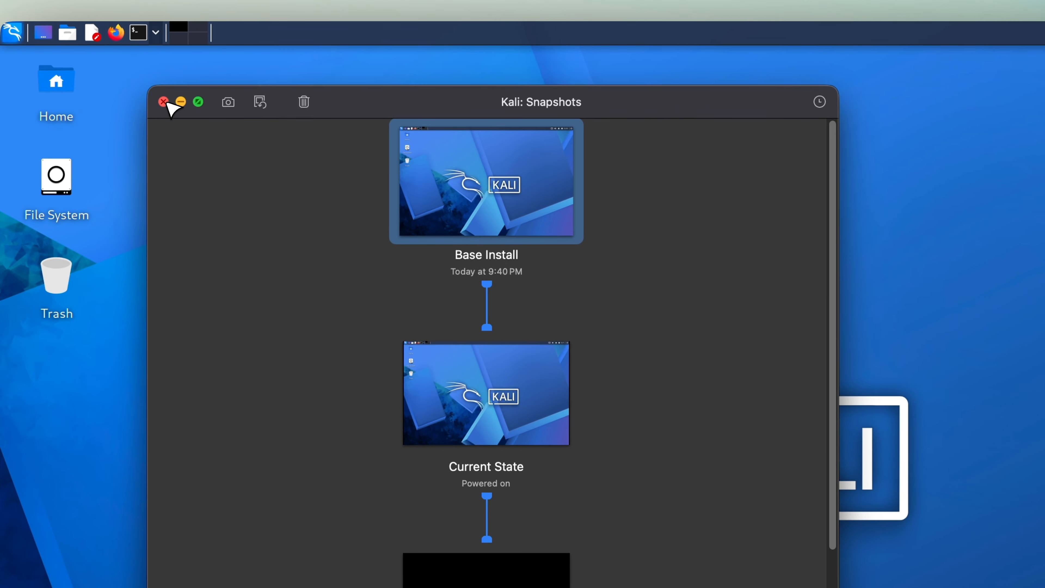
left_click(164, 102)
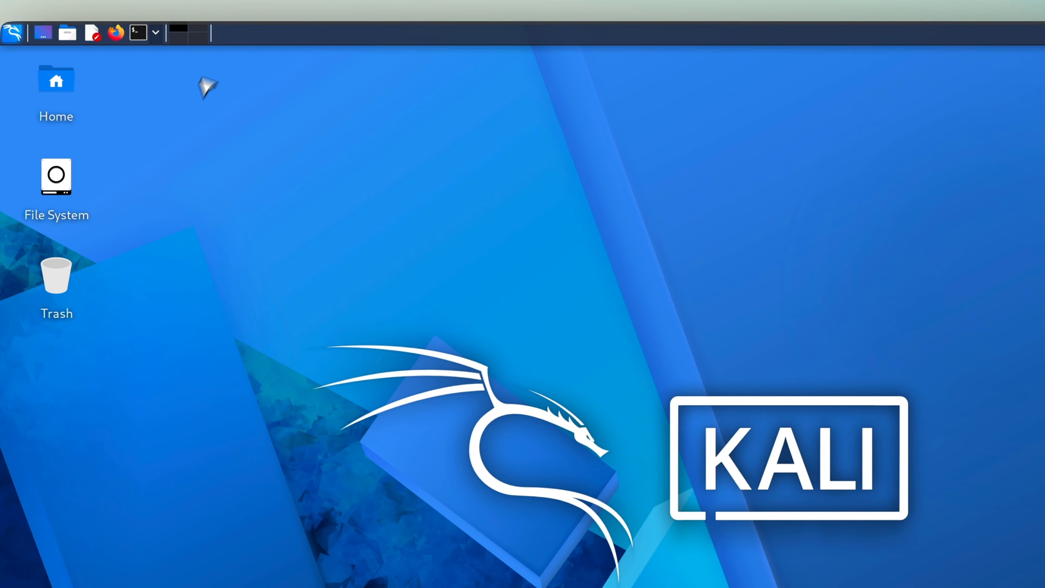
mouse_move(236, 10)
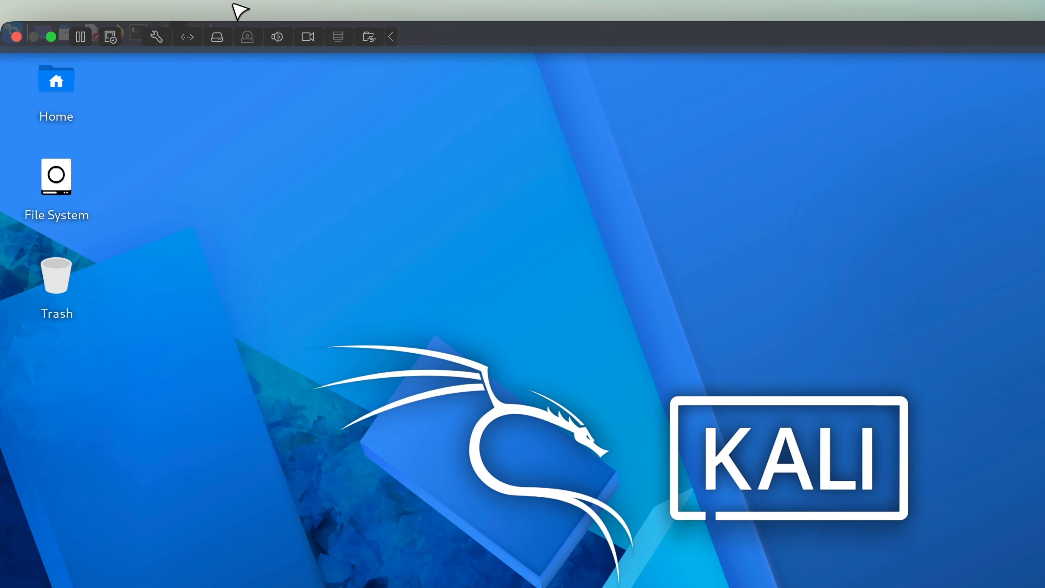
left_click(157, 38)
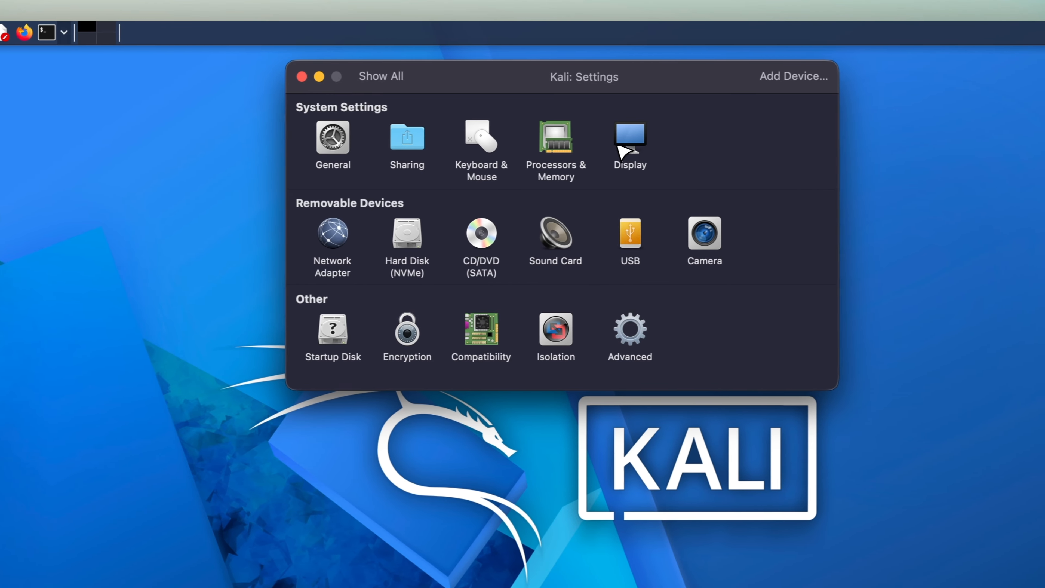
left_click(718, 142)
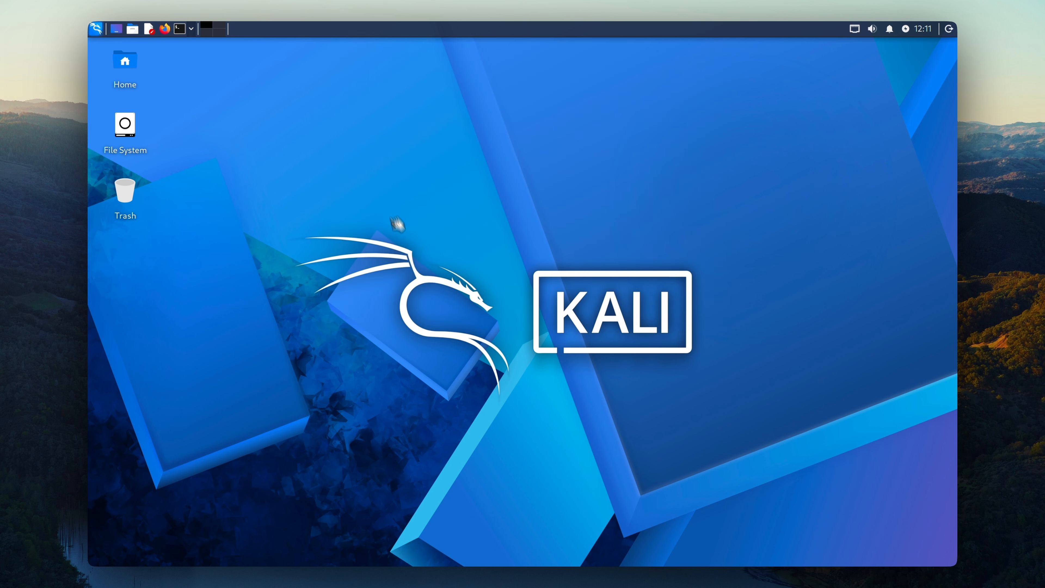
left_click(349, 58)
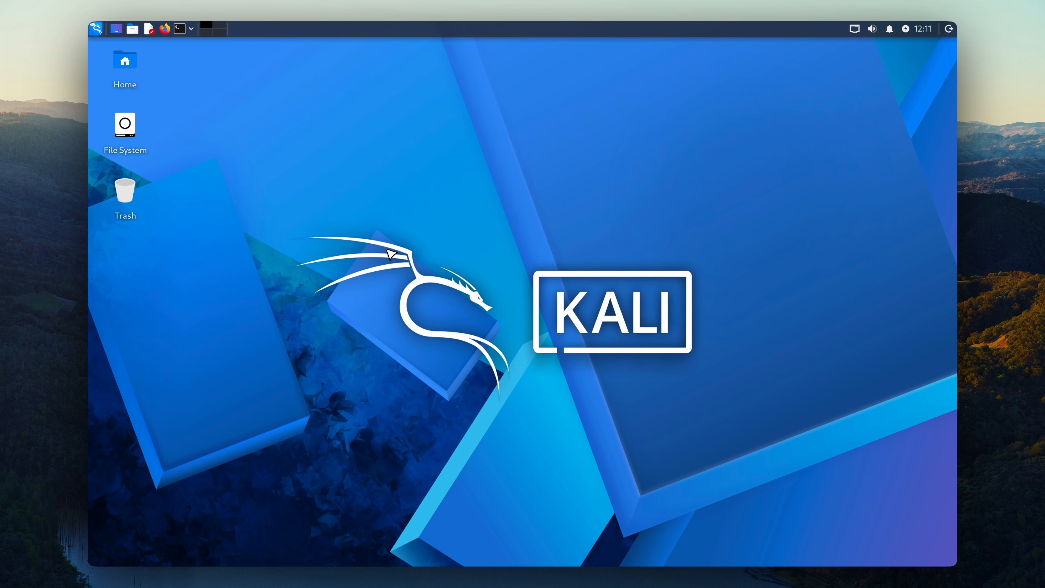
left_click(180, 28)
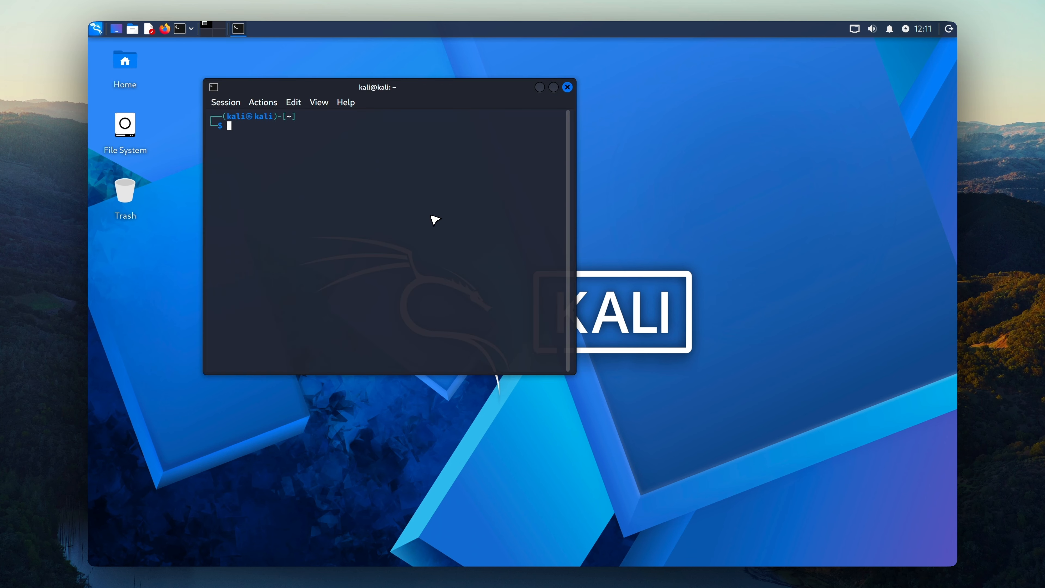
type("clear")
key("Return")
key("ctrl+d")
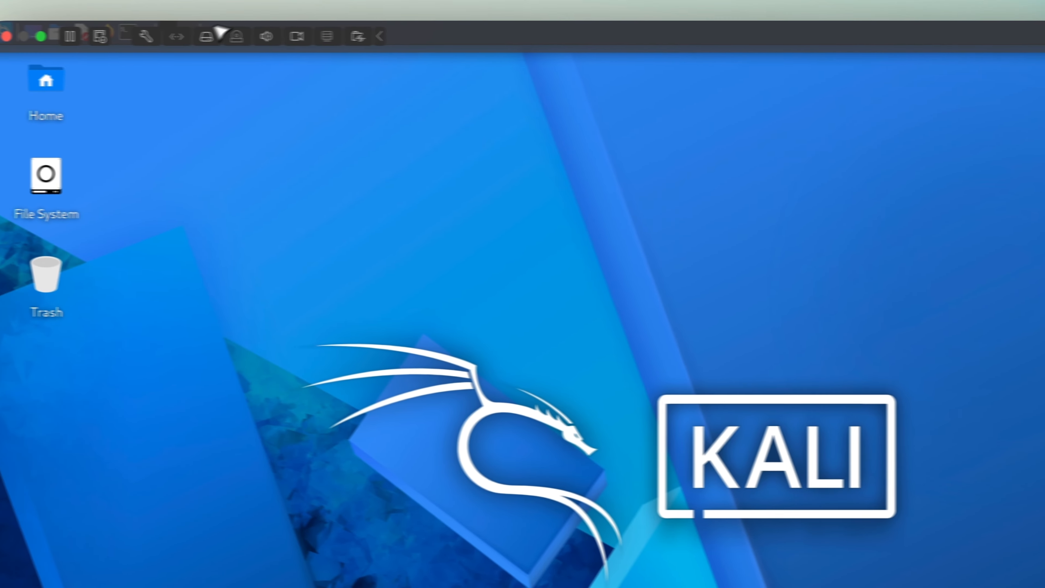
left_click(172, 37)
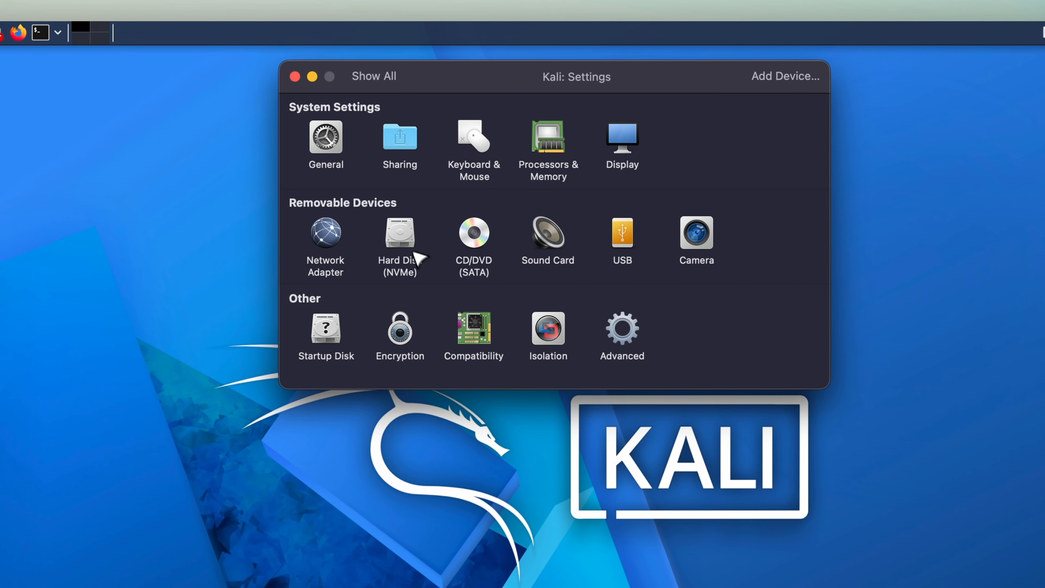
left_click(397, 139)
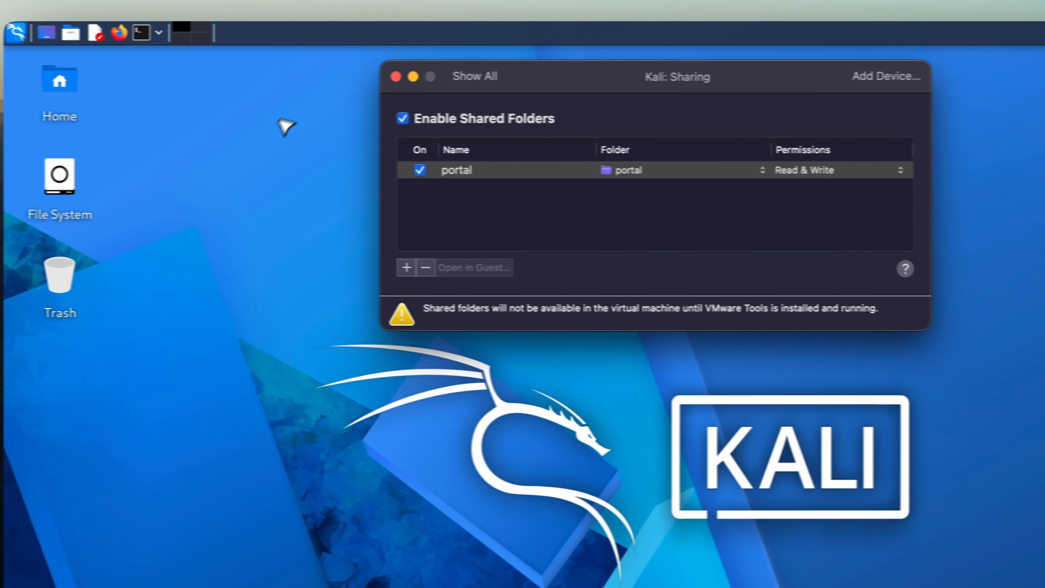
left_click(295, 77)
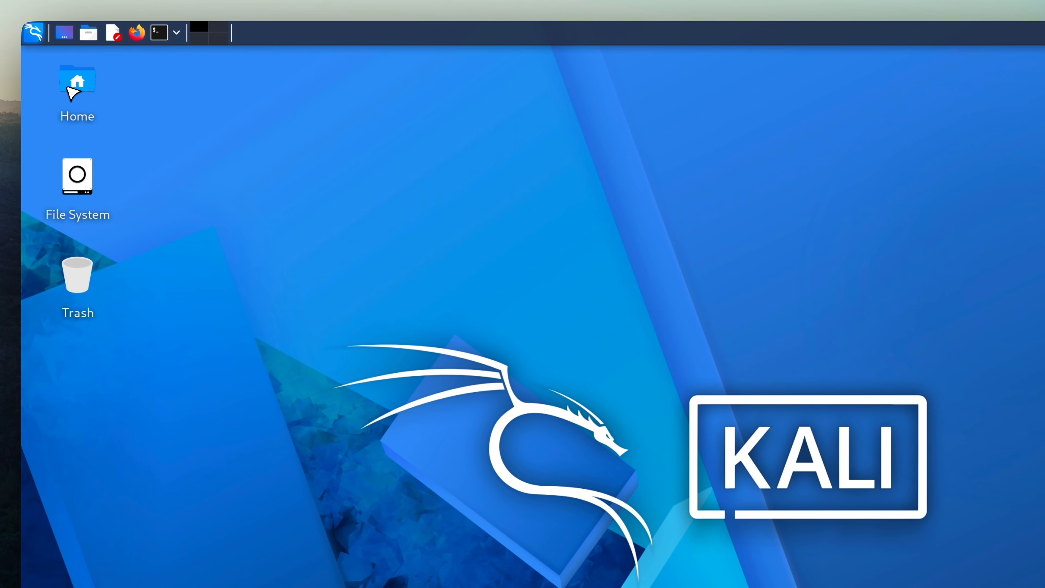
Step: Open the Home folder and run 'sudo mount-shared-folders' in a terminal to mount /mnt/hgfs/portal
double_click(77, 82)
left_click_drag(357, 72, 636, 114)
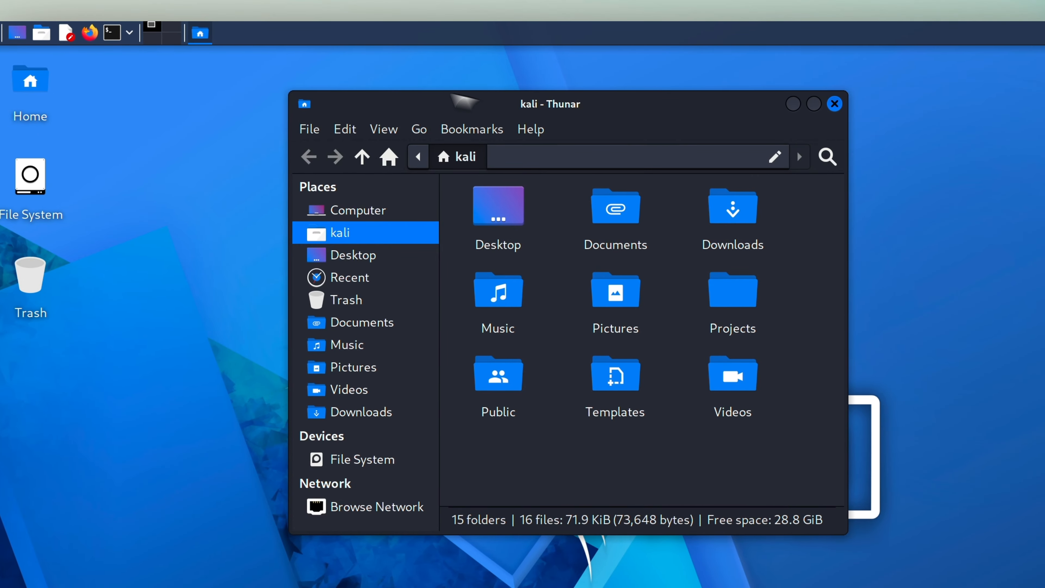
left_click(155, 33)
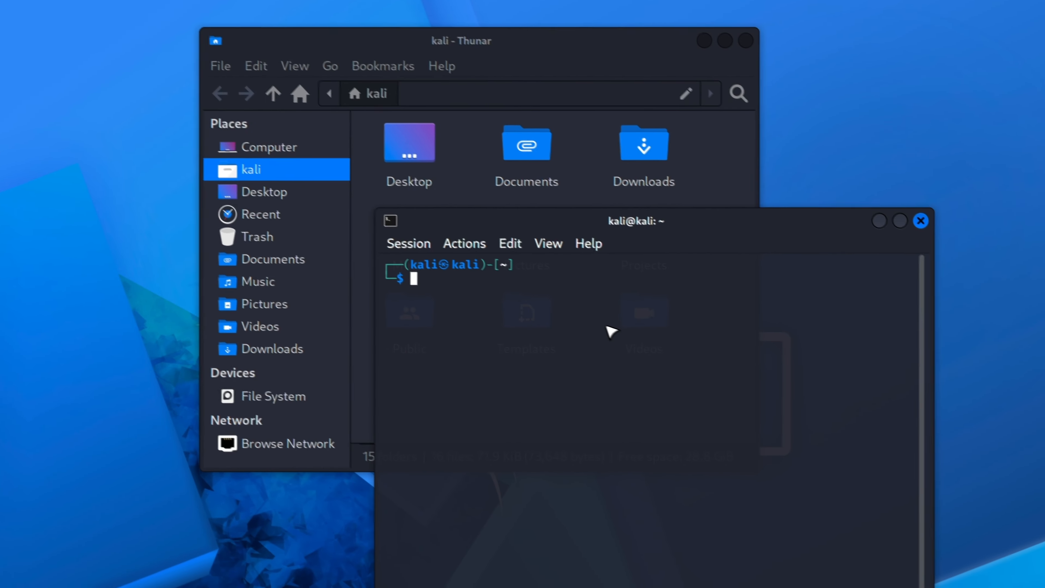
type("sudo apt install open-vm-tools")
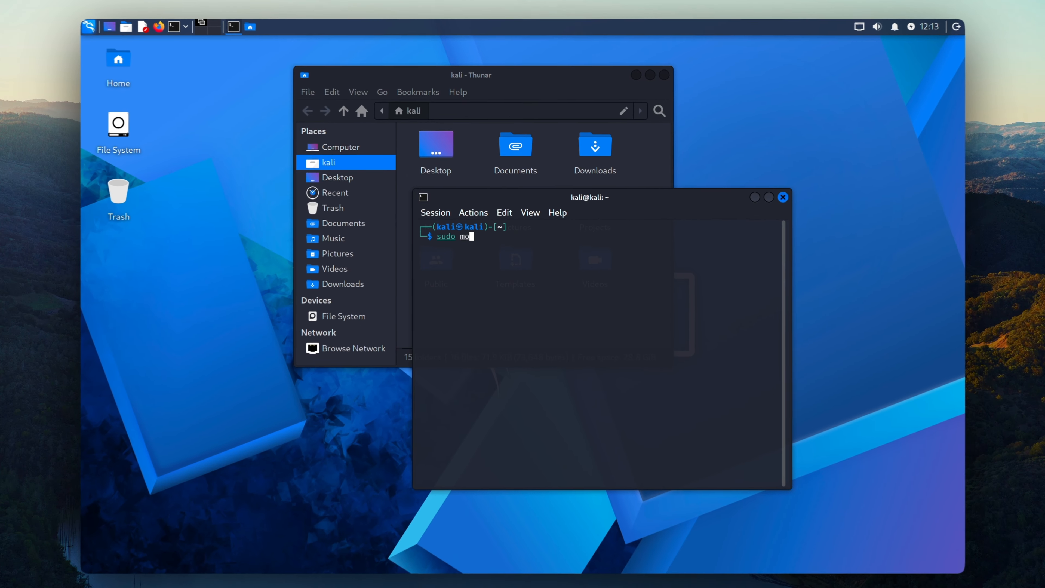
type("unt-")
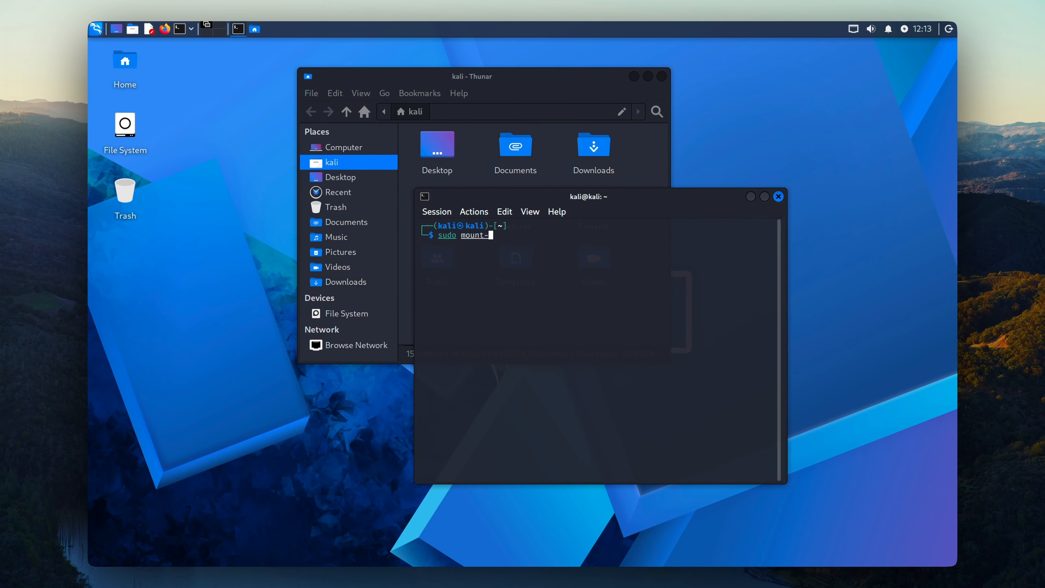
type("shared-")
key("BackSpace")
key("Tab")
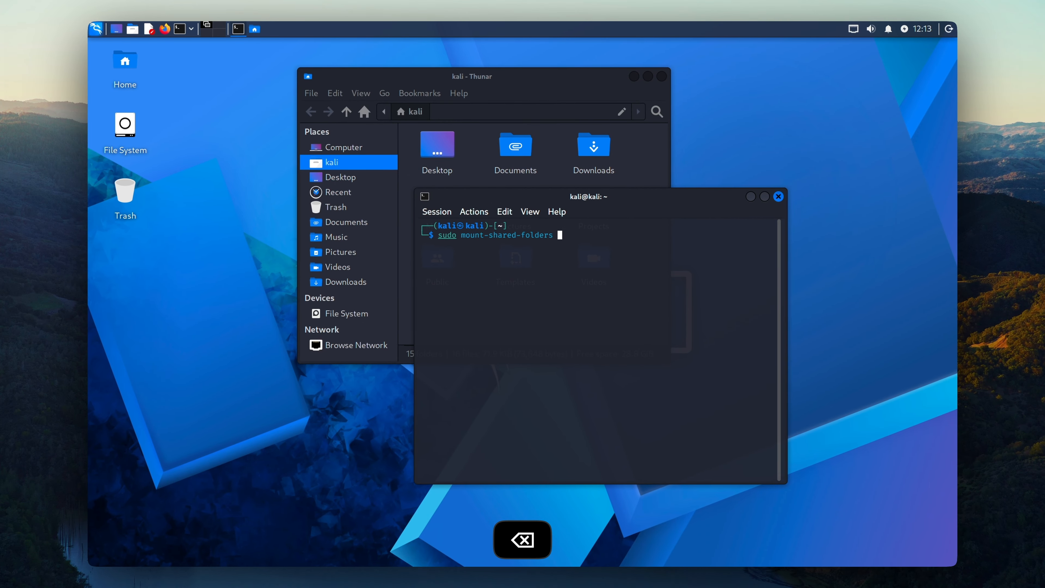
key("Return")
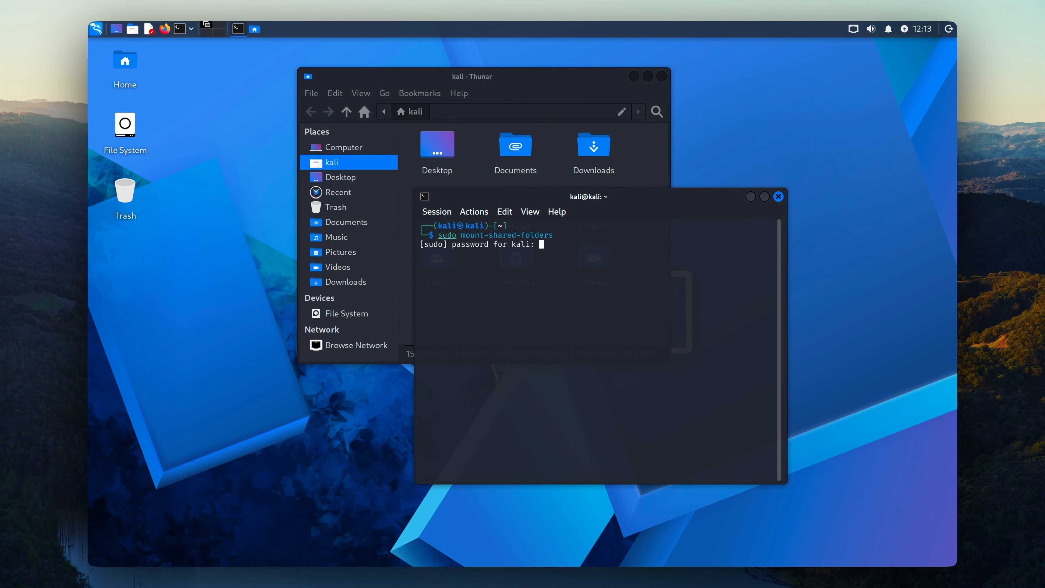
key("Return")
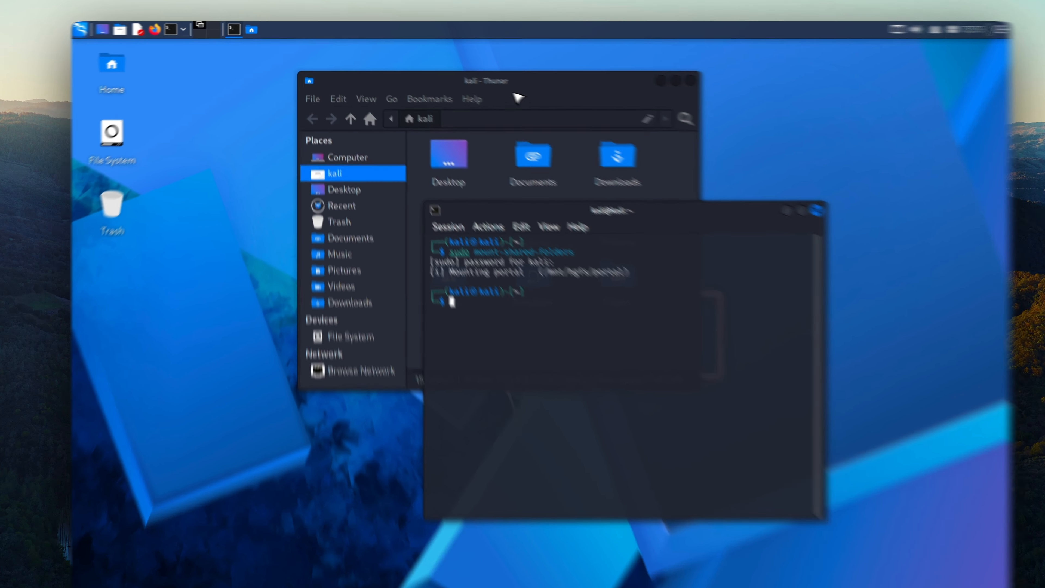
Step: Browse Thunar from File System through mnt and hgfs into portal, showing white-kali-2025-2-3840x2160.png
left_click_drag(494, 76, 305, 68)
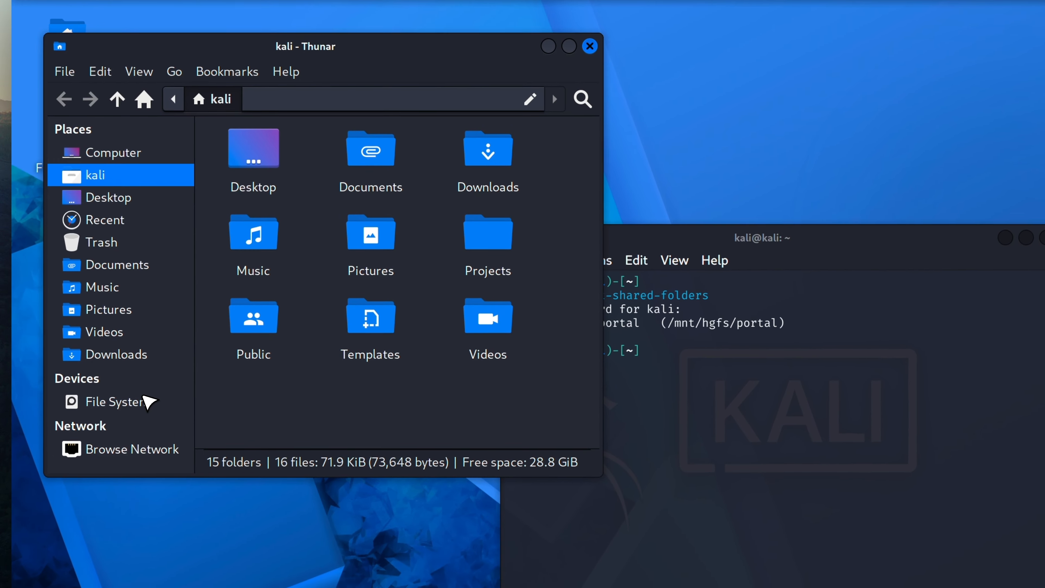
left_click(119, 449)
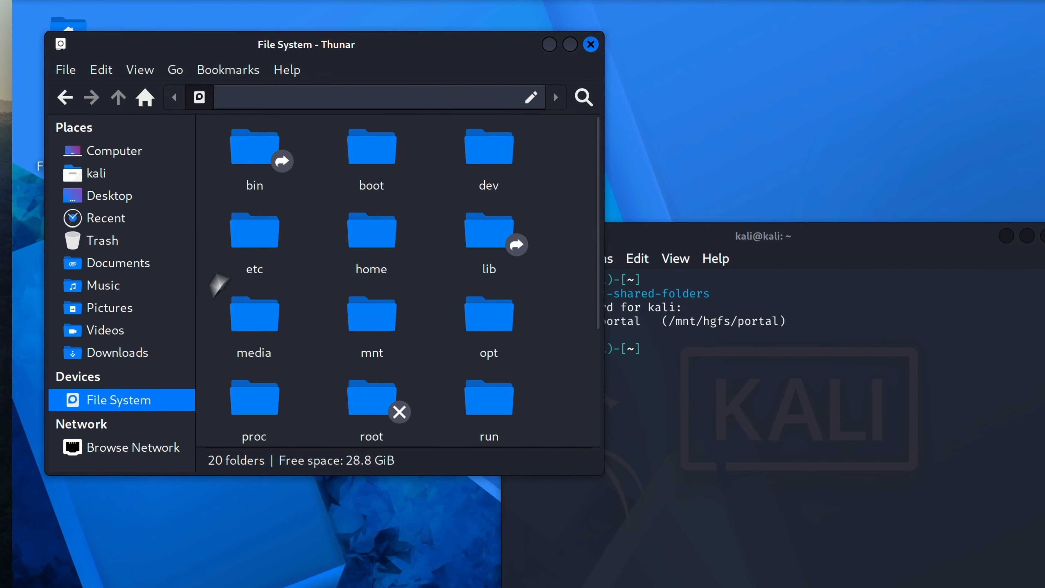
scroll(385, 270, "down", 3)
left_click(378, 159)
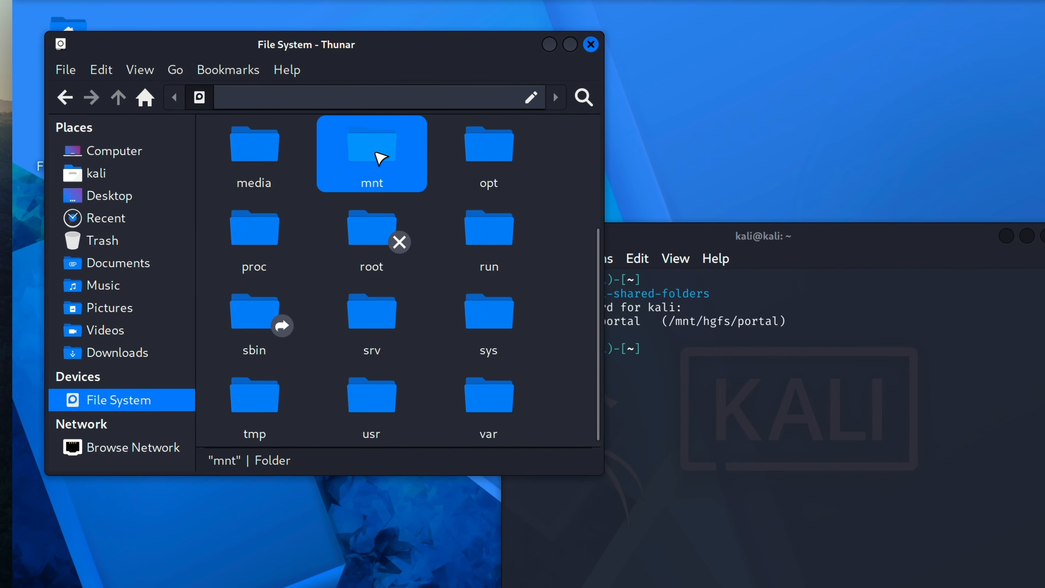
double_click(382, 158)
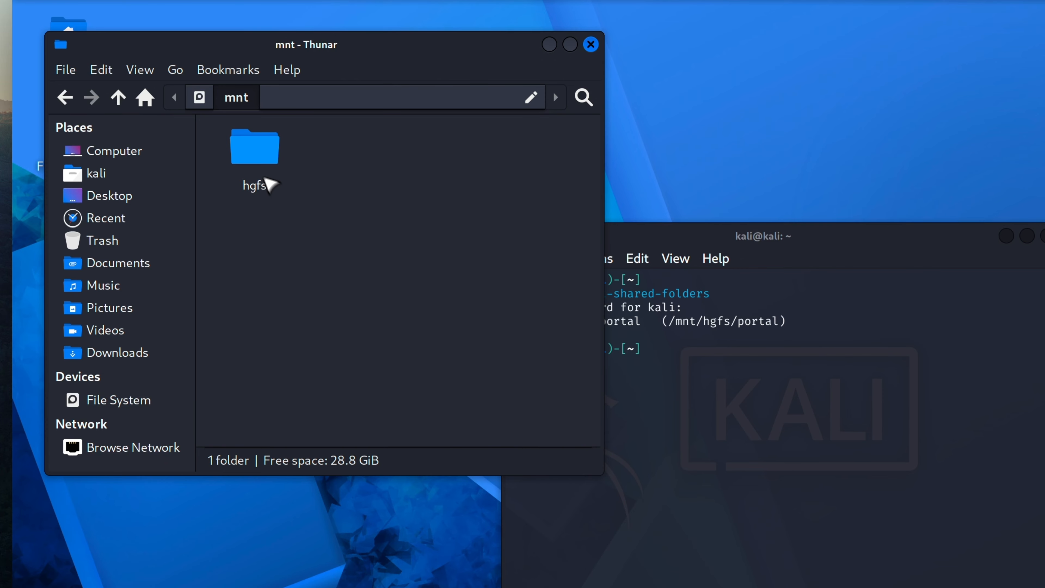
double_click(268, 163)
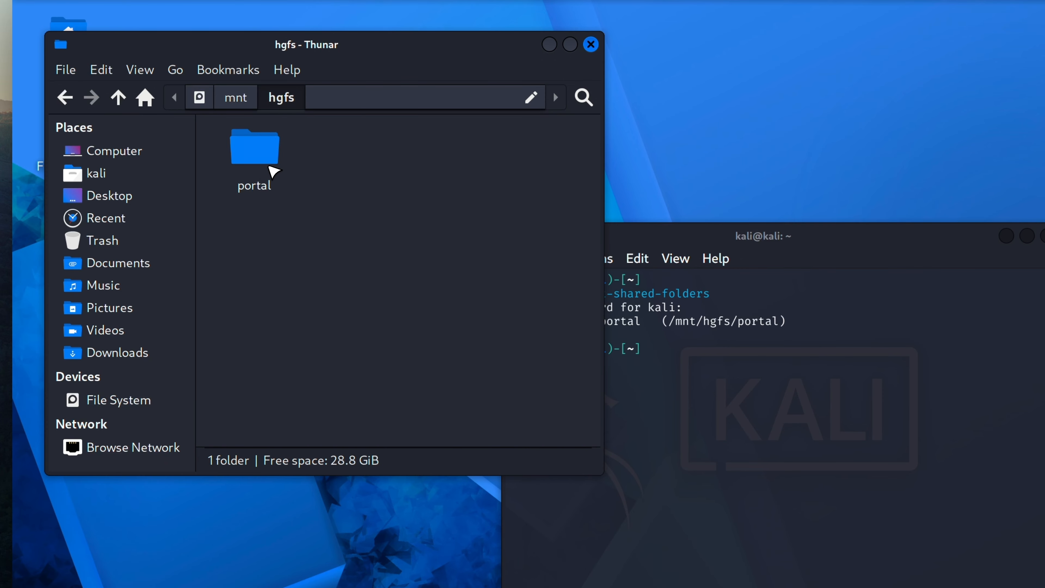
left_click(264, 159)
double_click(275, 160)
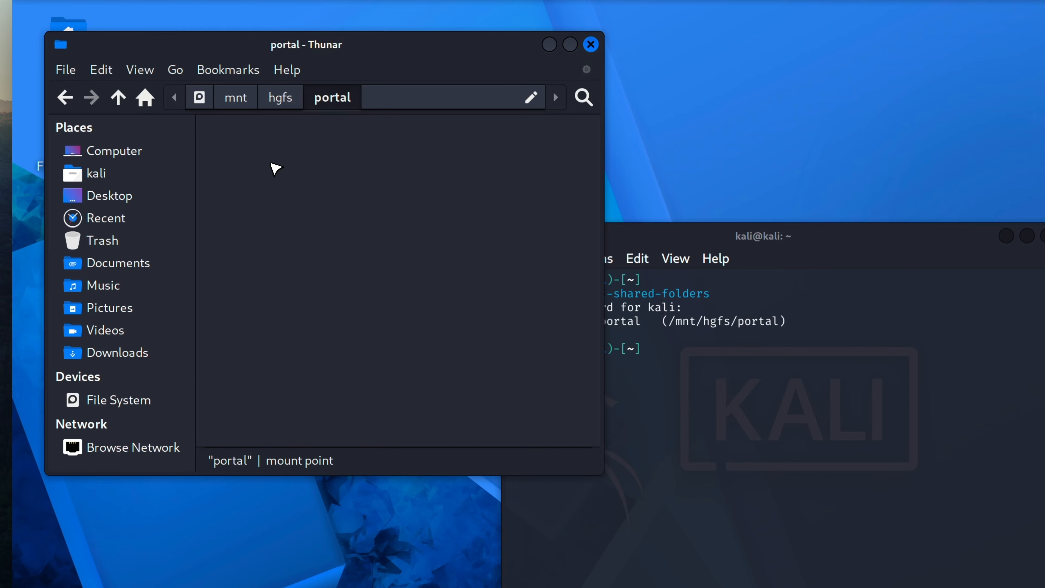
left_click_drag(382, 241, 421, 261)
left_click_drag(251, 168, 534, 205)
left_click(304, 247)
Step: Set white-kali-2025-2-3840x2160.png as the Kali desktop wallpaper
left_click(258, 144)
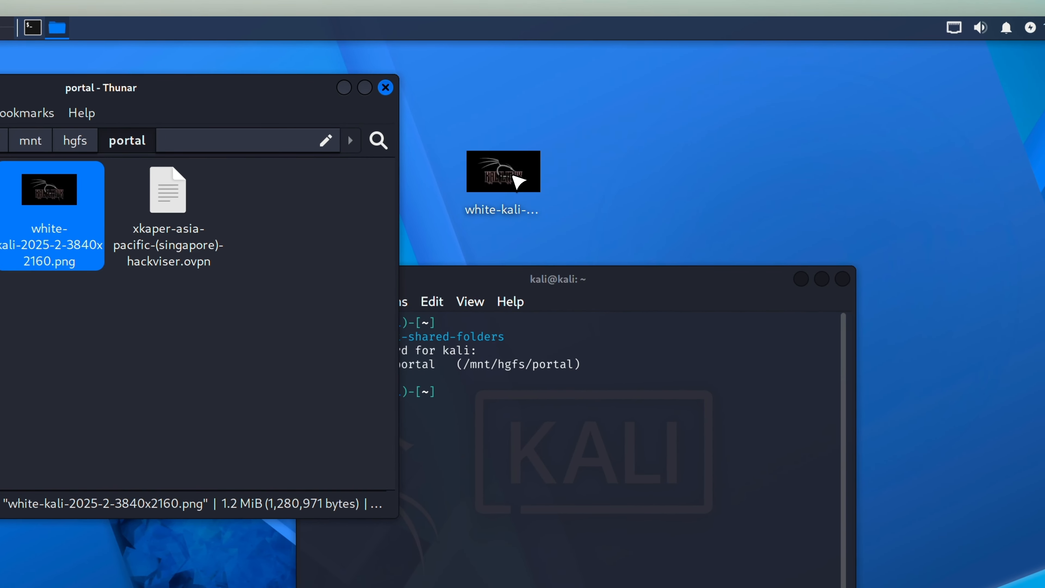
right_click(515, 181)
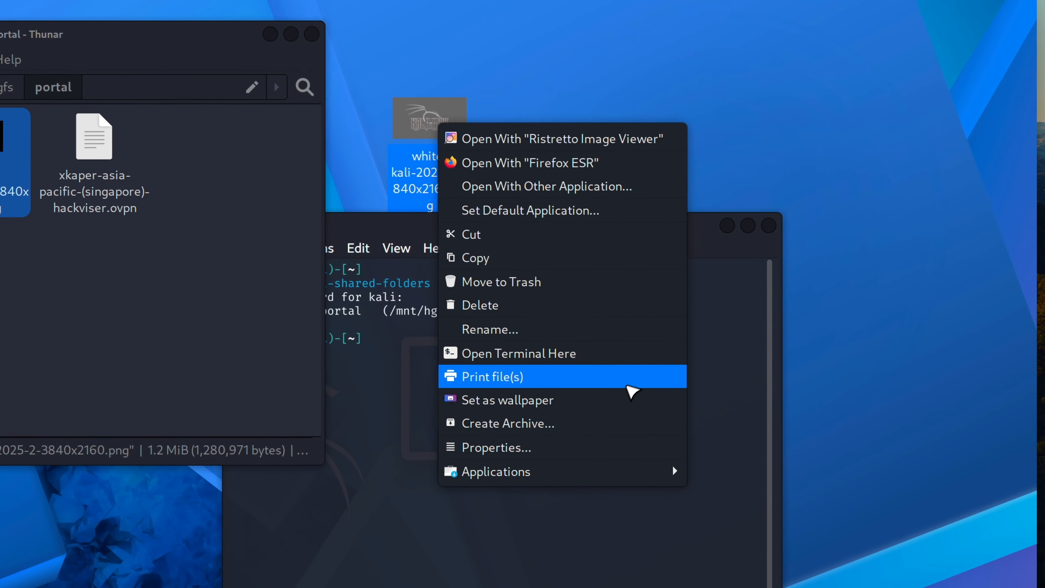
left_click(631, 398)
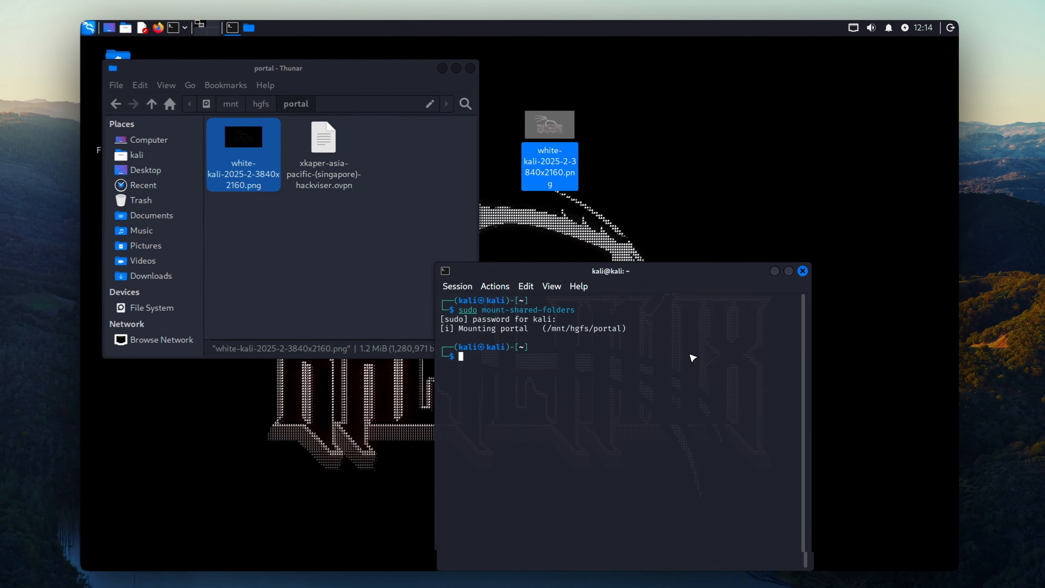
Step: Close the terminal and Thunar, then move the desktop copy of the image to the Trash
left_click_drag(699, 271, 685, 341)
left_click(755, 340)
left_click_drag(329, 76, 418, 117)
left_click(563, 112)
left_click(597, 238)
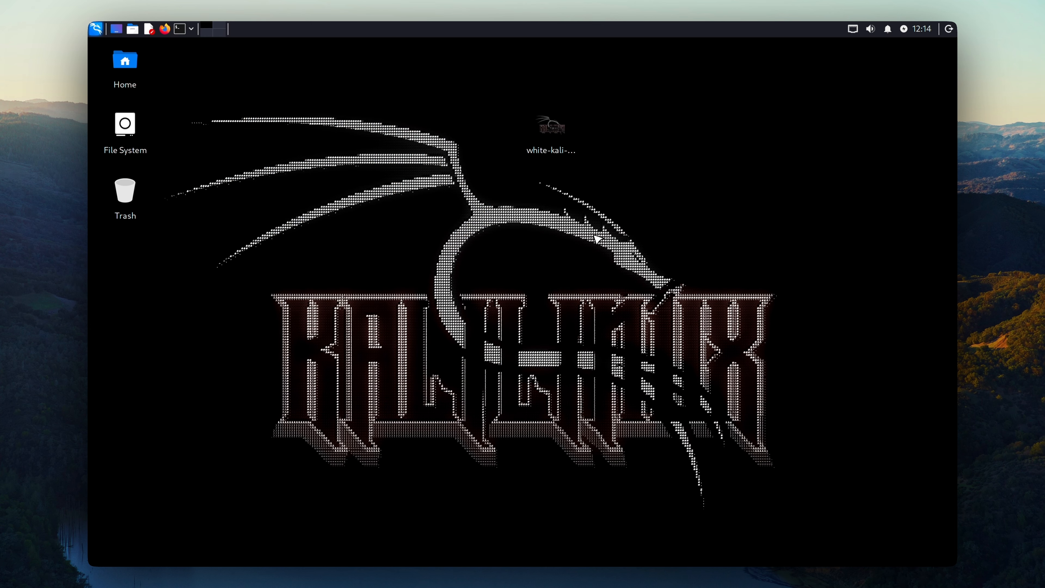
left_click_drag(553, 123, 125, 191)
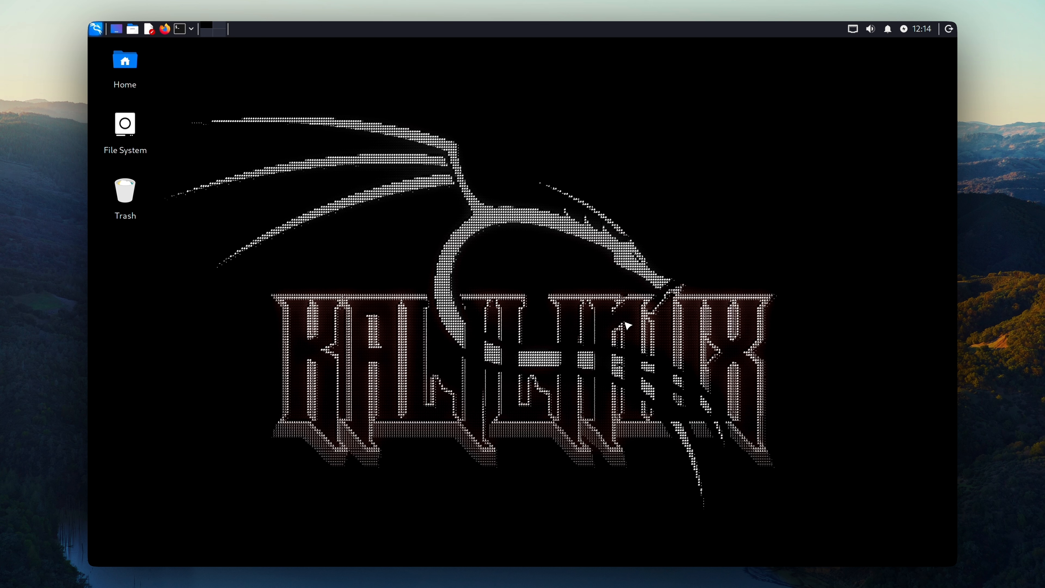